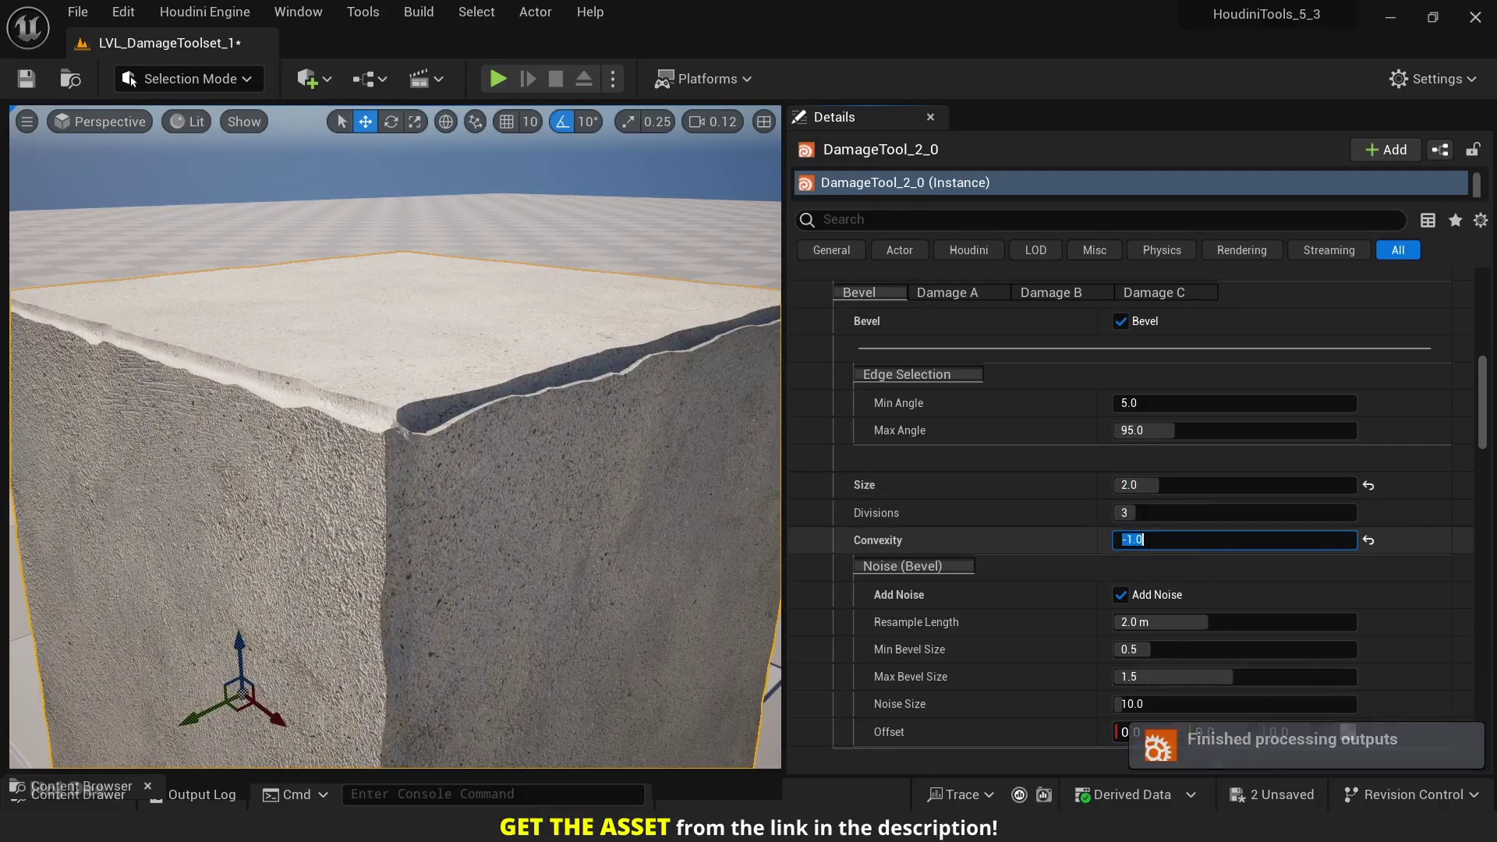
# Set the bevel convexity to 1.0, the minimum bevel size to 0.1 and the maximum bevel size to 2.0
pyautogui.write('1')
pyautogui.press('Return')
pyautogui.scroll(-2, 1083, 564)
pyautogui.click(1138, 584)
pyautogui.write('0.1')
pyautogui.press('Tab')
pyautogui.write('2')
pyautogui.press('Tab')
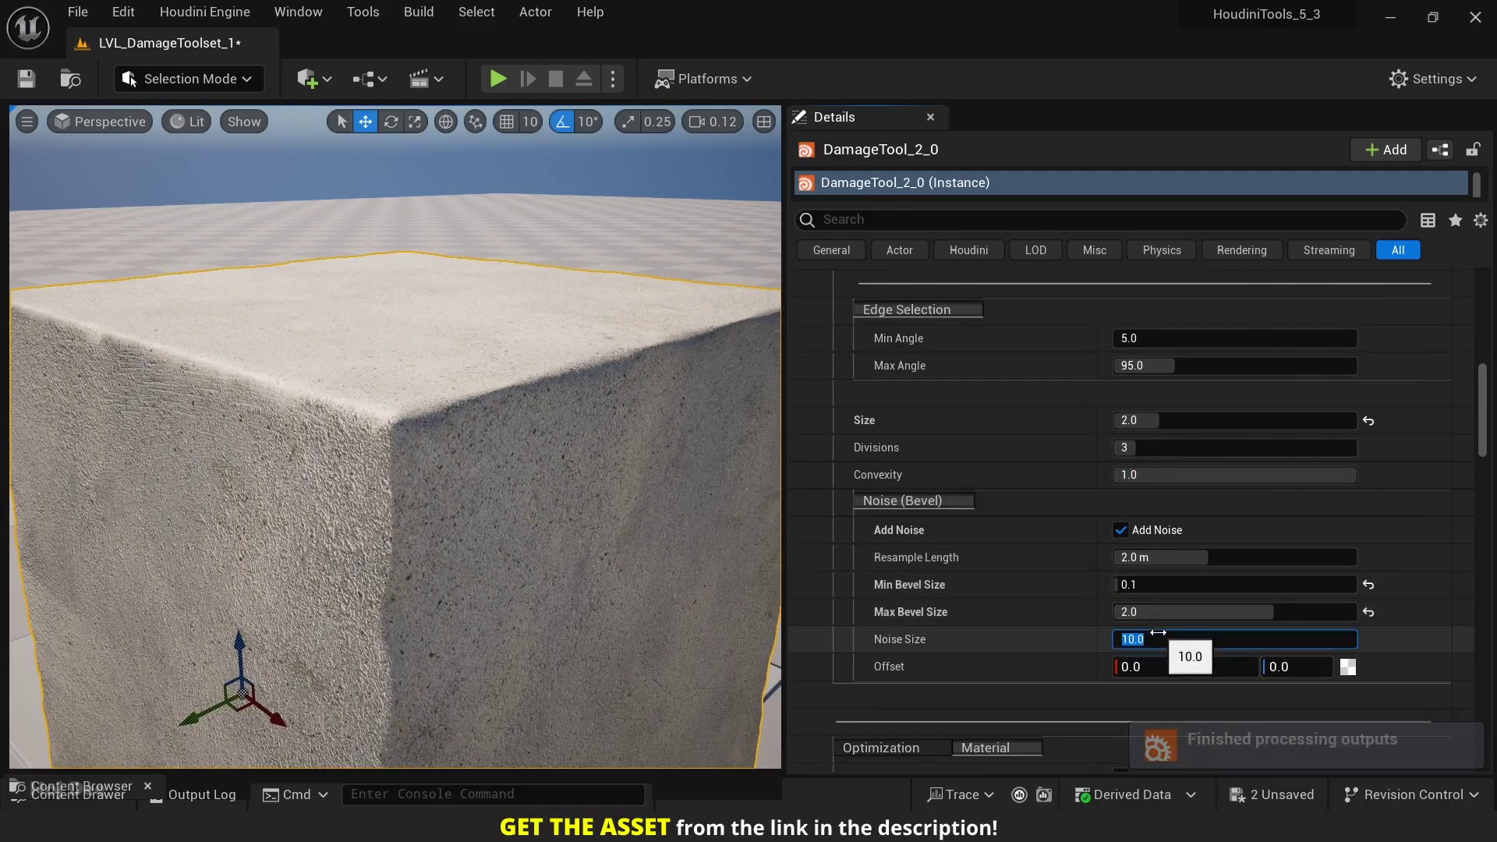
# Change the bevel noise size and set the noise offset to 85, 22, 24
pyautogui.write('5')
pyautogui.press('Return')
pyautogui.moveTo(1164, 669); pyautogui.dragTo(1224, 666)
pyautogui.click(1144, 639)
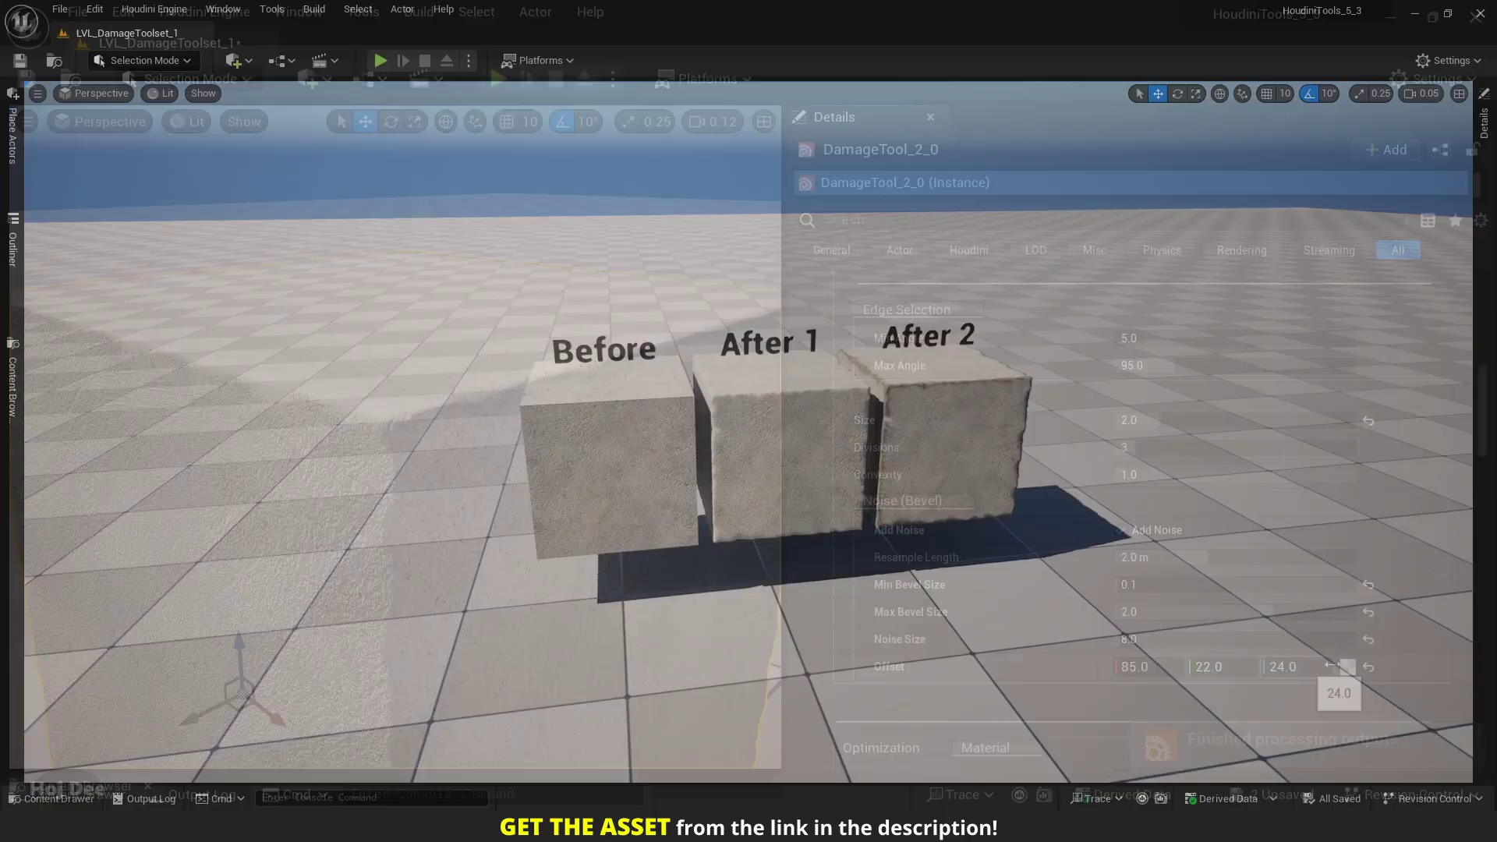
pyautogui.press('w')
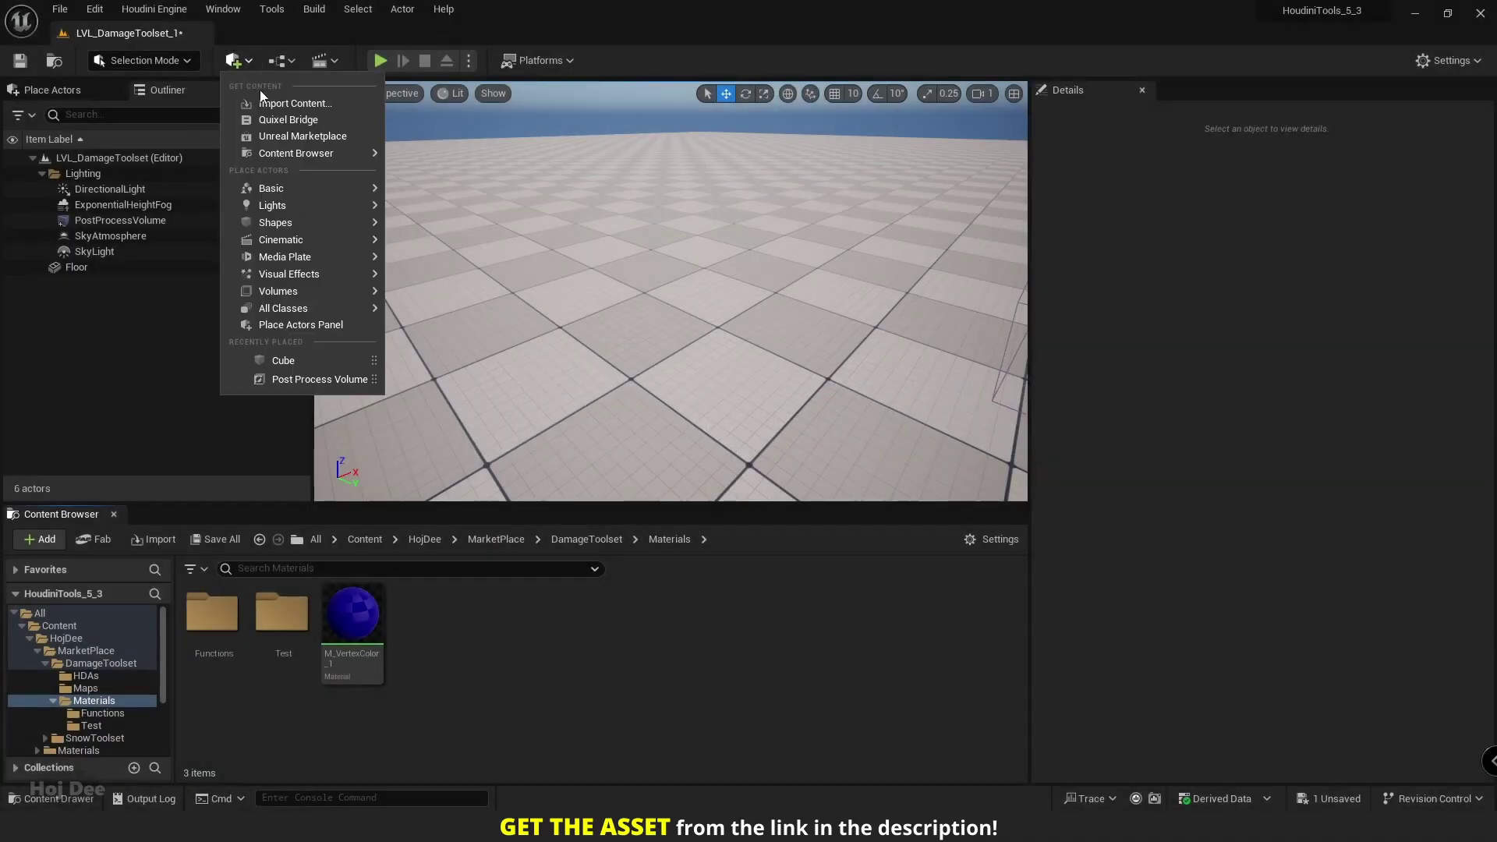
# Place a Cube shape actor in the level and frame it in the viewport
pyautogui.moveTo(297, 225)
pyautogui.moveTo(446, 229); pyautogui.dragTo(679, 195)
pyautogui.press('f')
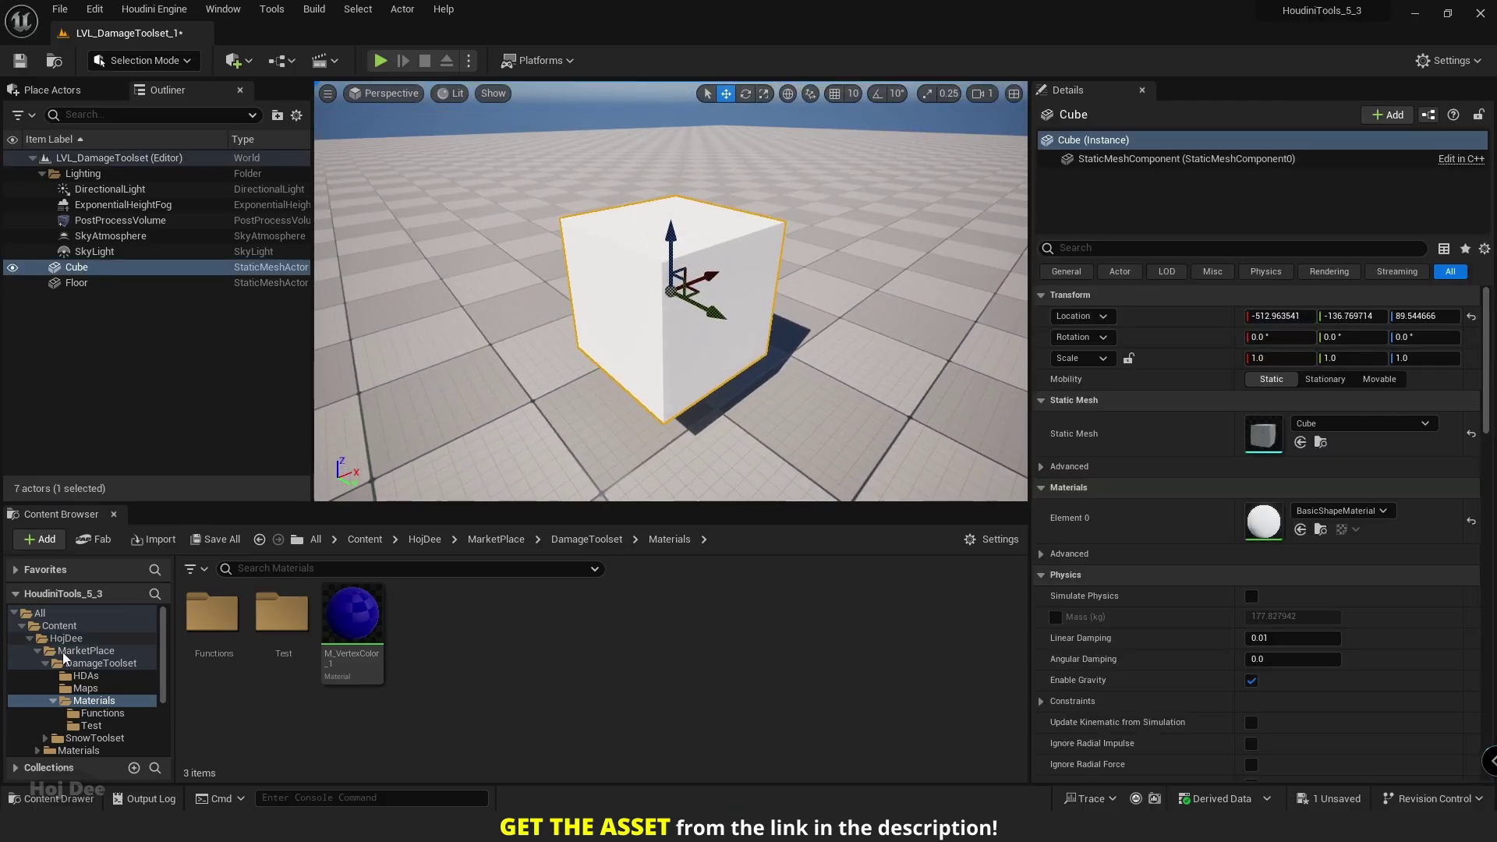
# Apply the MI_Concrete_Surface_sbqk0ip0_2K material instance from the Megascans Surfaces folder to the cube
pyautogui.click(372, 541)
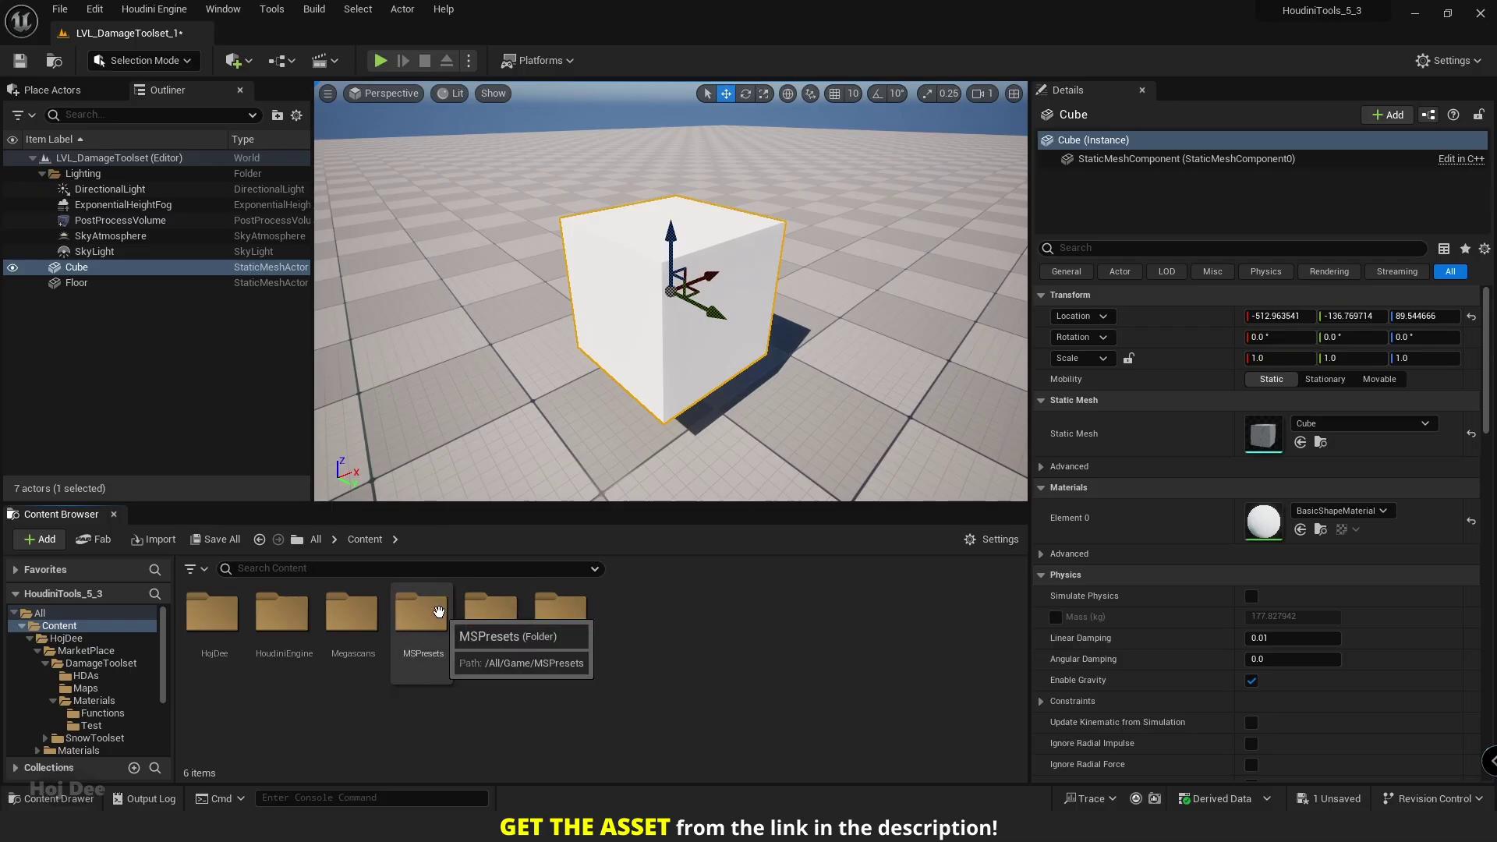
pyautogui.click(382, 623)
pyautogui.doubleClick(382, 623)
pyautogui.doubleClick(230, 624)
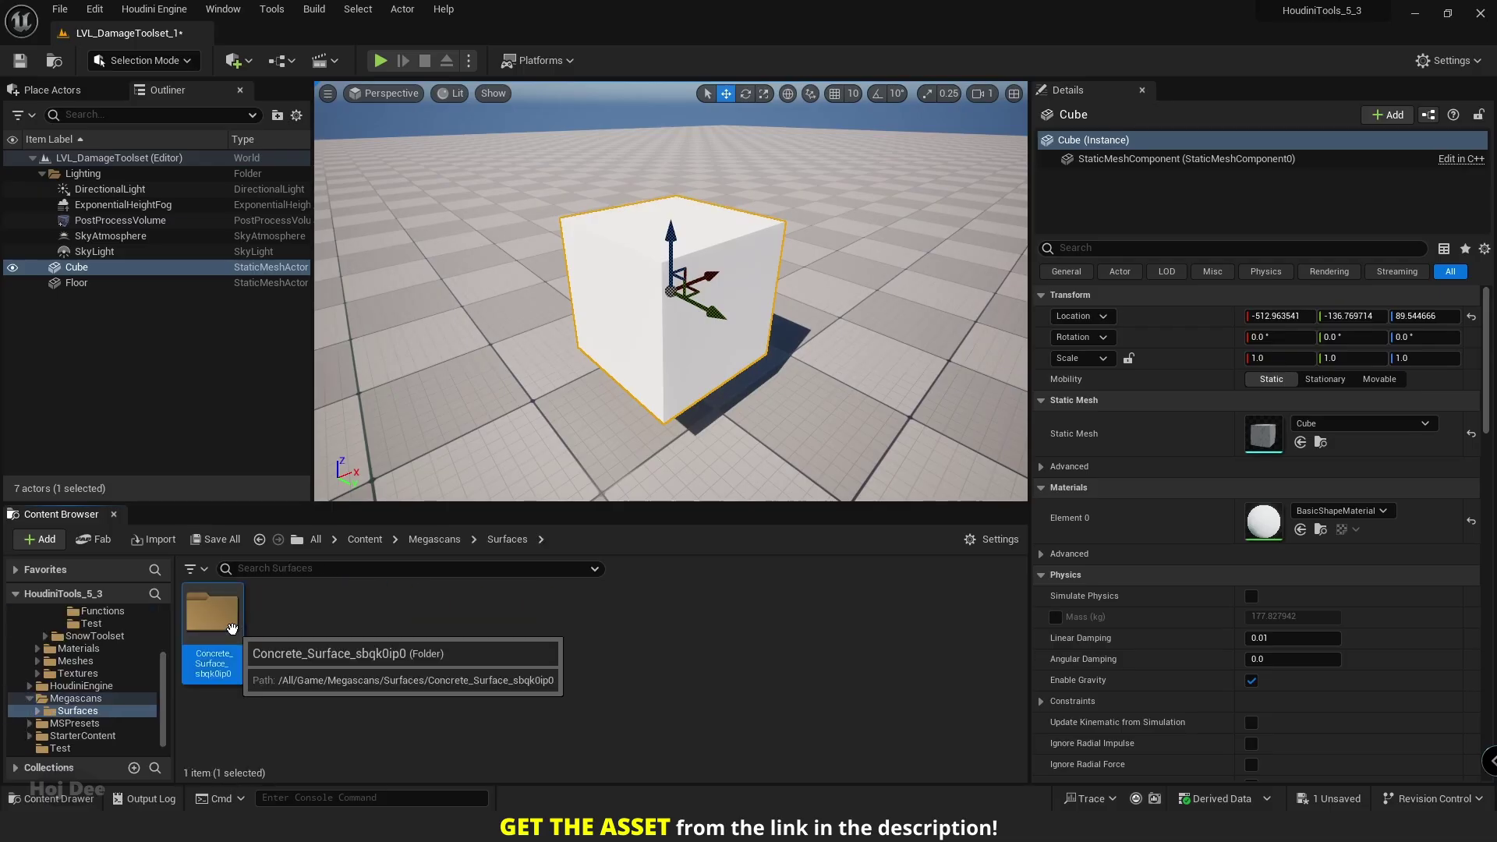
pyautogui.doubleClick(231, 628)
pyautogui.moveTo(212, 616); pyautogui.dragTo(685, 358)
pyautogui.scroll(5, 682, 334)
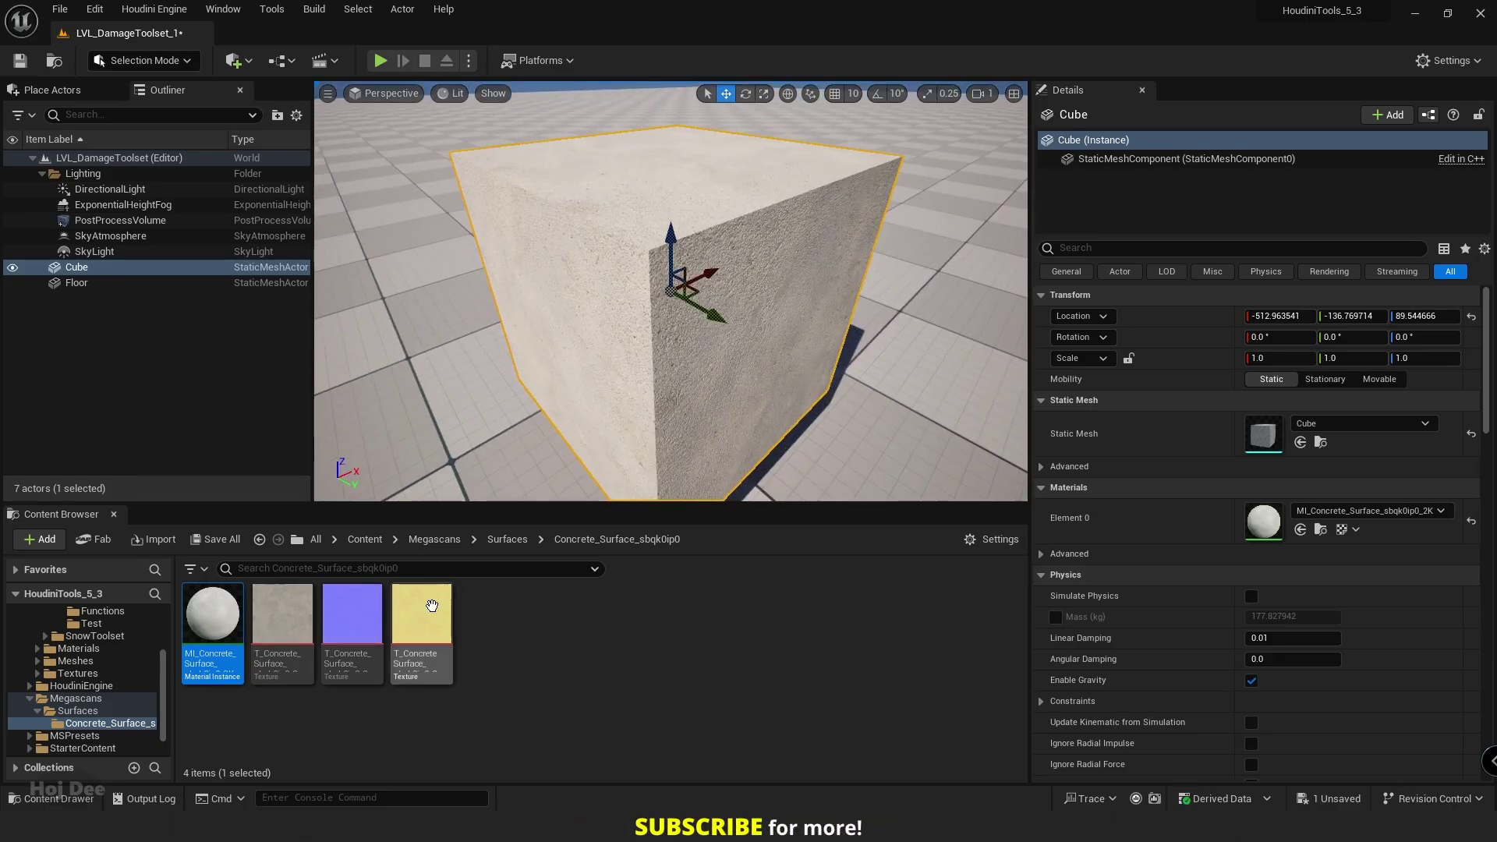
# Place the DamageTool_2_0 Houdini asset from the HojDee MarketPlace DamageToolset HDAs folder beside the cube
pyautogui.click(365, 538)
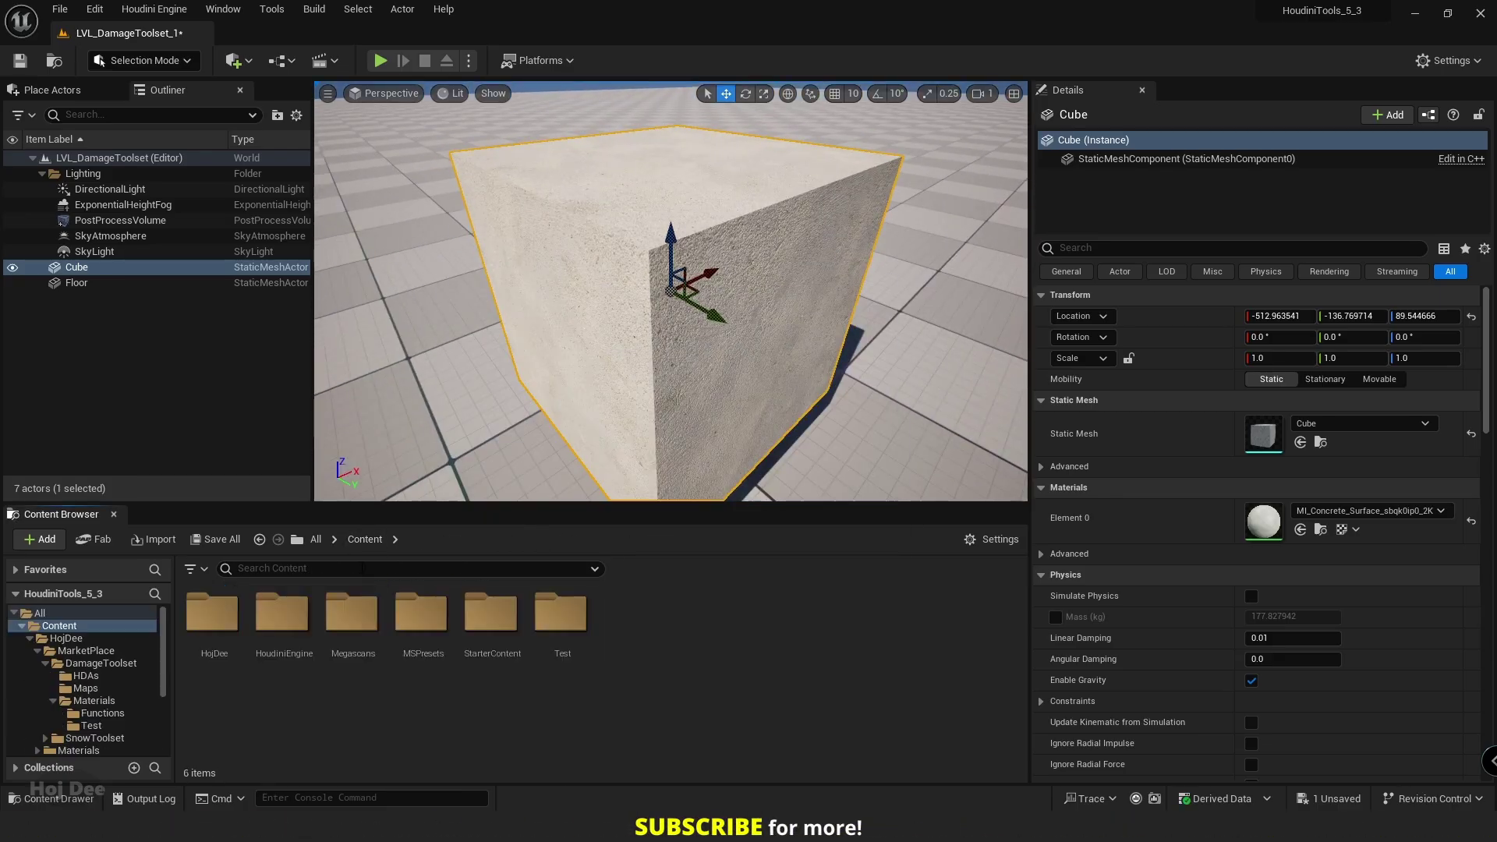
pyautogui.doubleClick(228, 620)
pyautogui.doubleClick(225, 621)
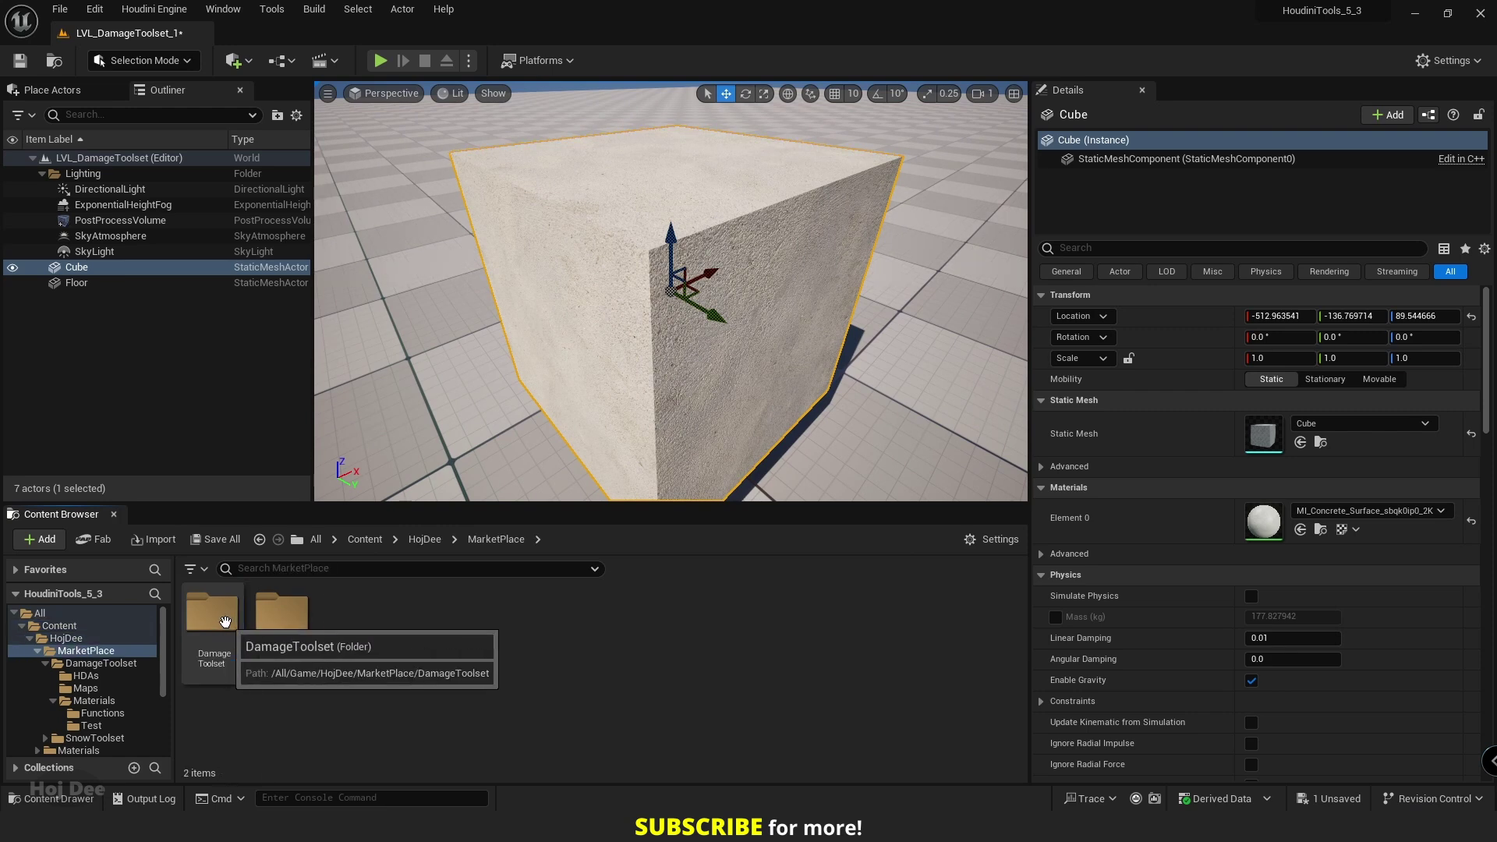
pyautogui.doubleClick(225, 621)
pyautogui.doubleClick(212, 615)
pyautogui.scroll(-5, 501, 457)
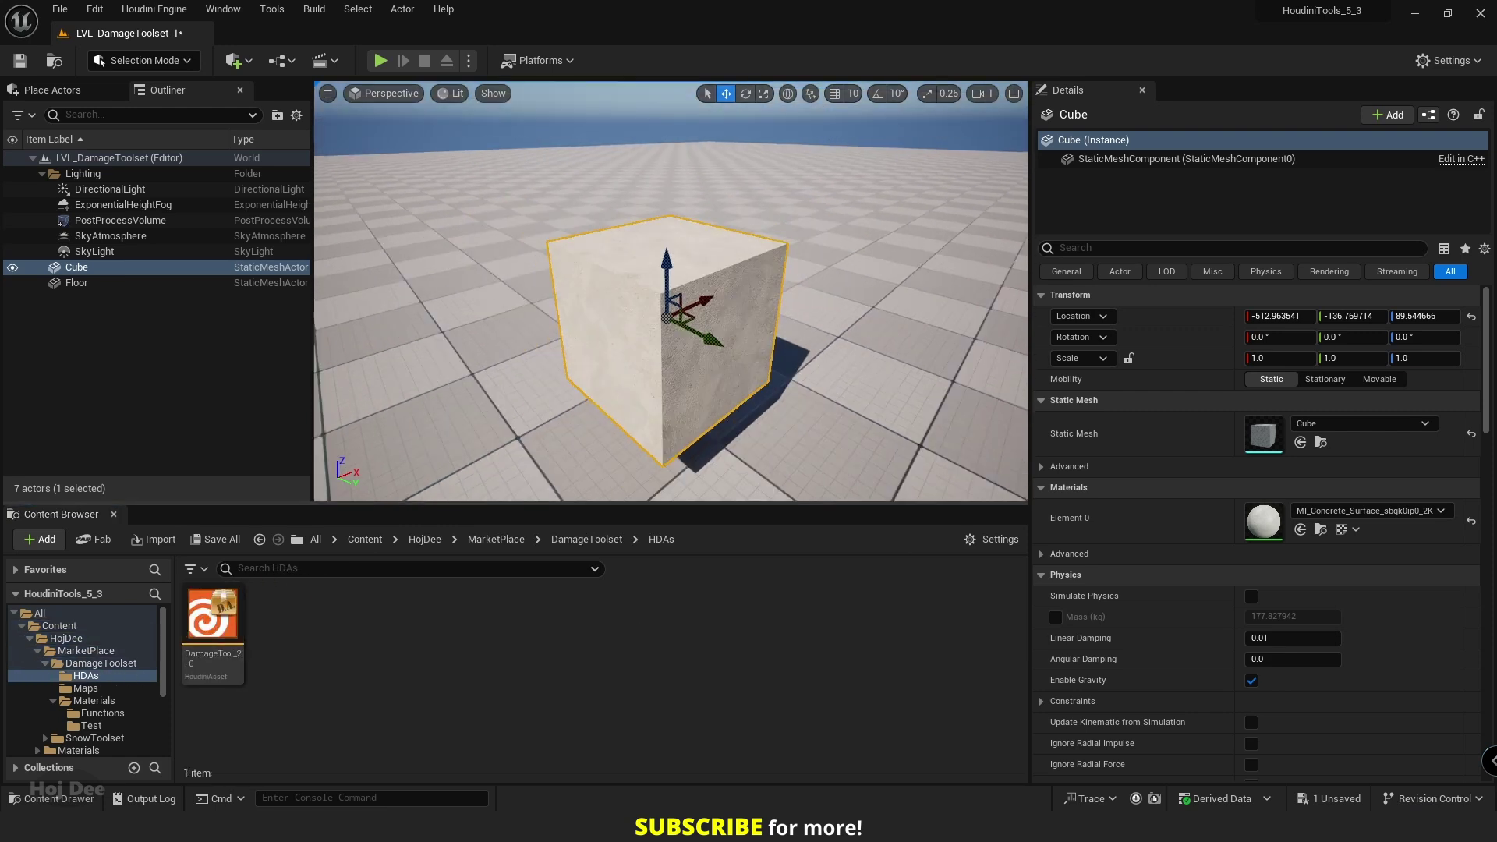
pyautogui.scroll(-3, 671, 328)
pyautogui.moveTo(226, 614); pyautogui.dragTo(792, 345)
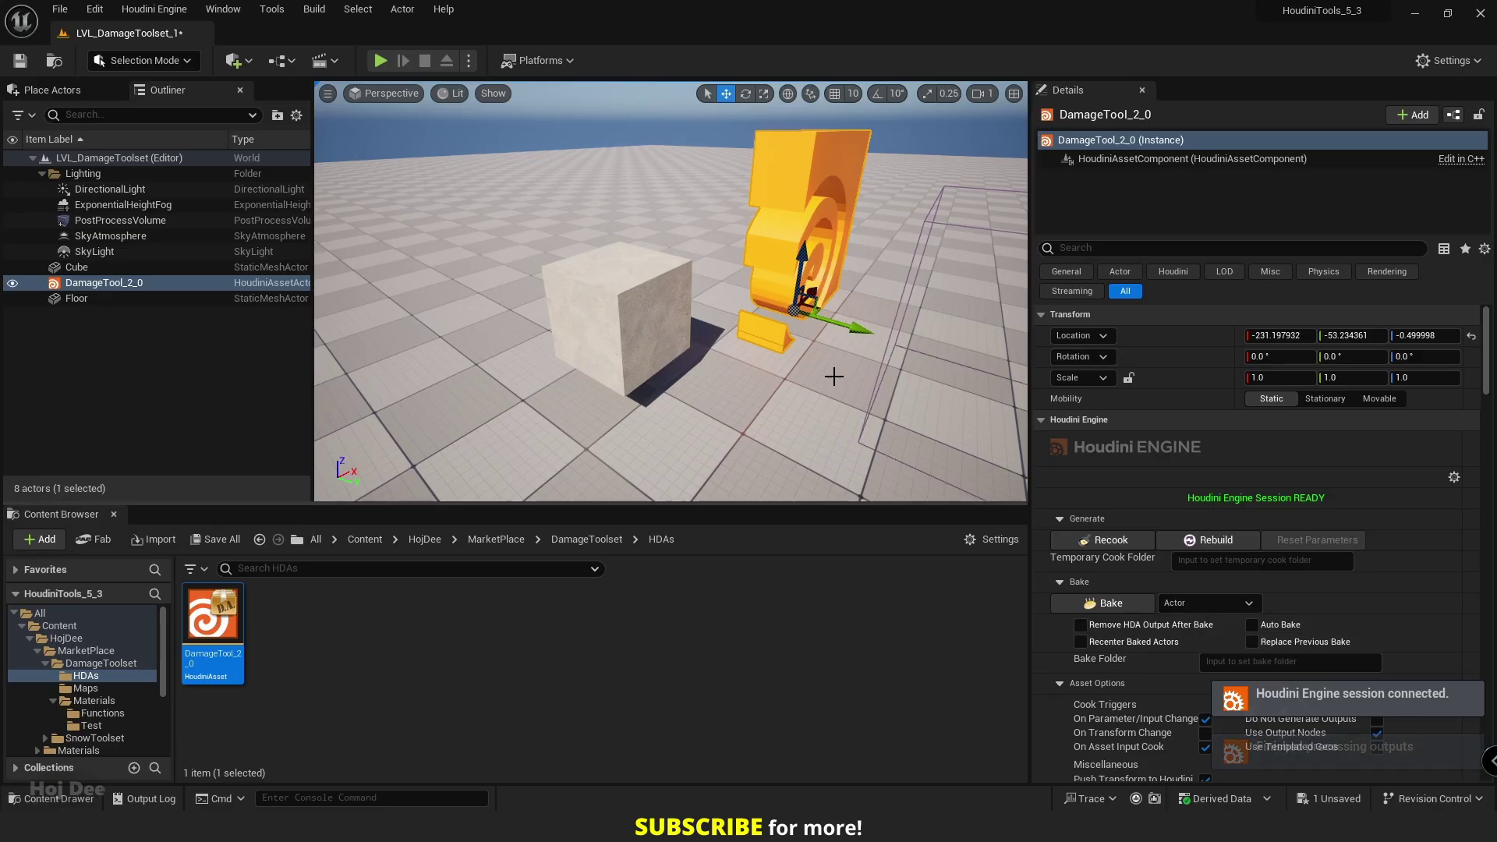
# Set the damage tool's Mesh - Main input to World Input and assign the cube as its selected actor
pyautogui.moveTo(834, 376); pyautogui.dragTo(833, 376, button='right')
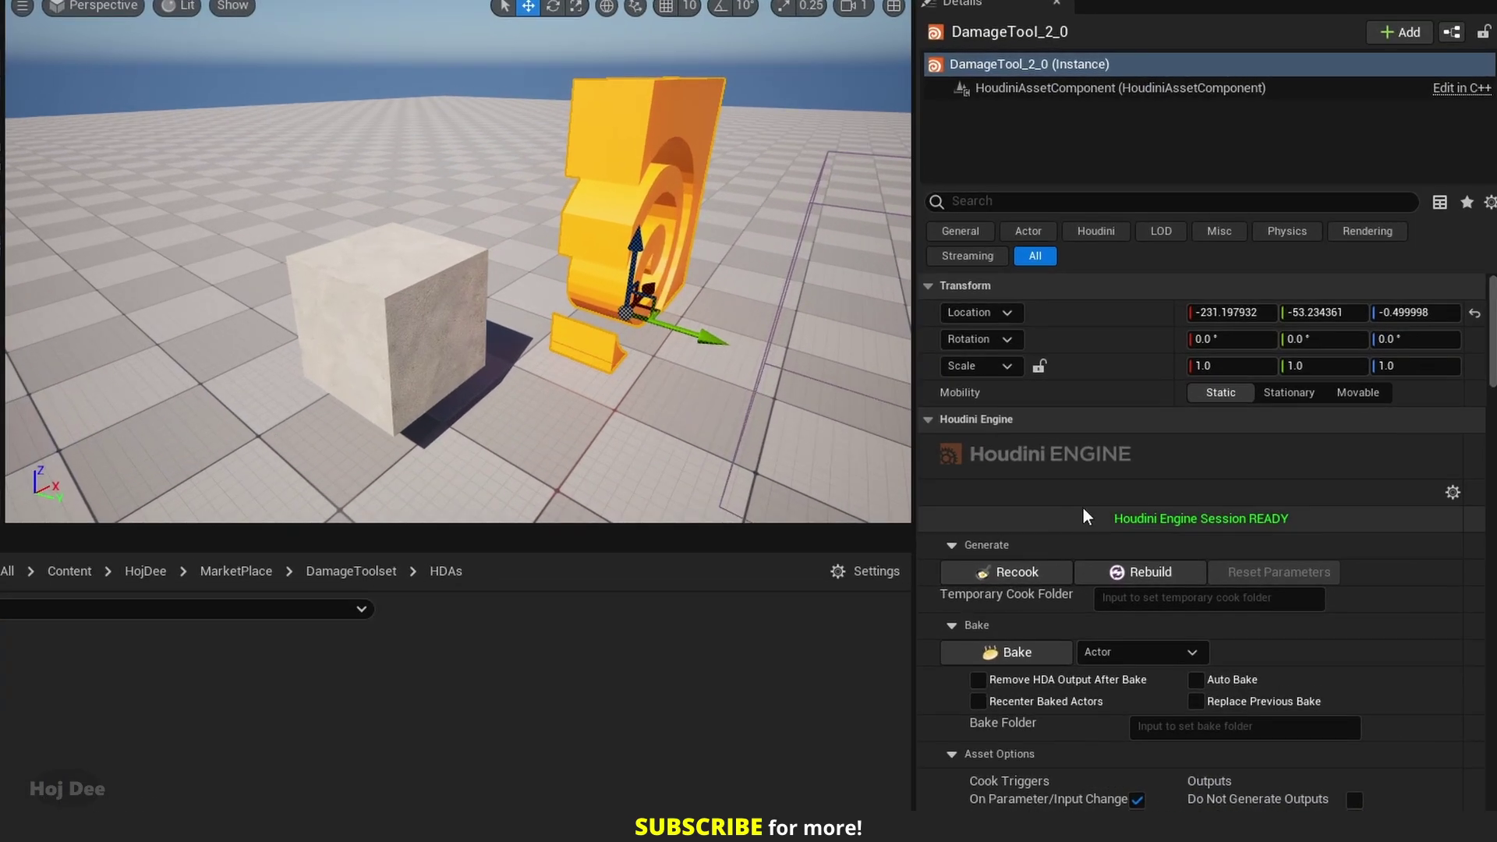
pyautogui.scroll(-10, 1162, 489)
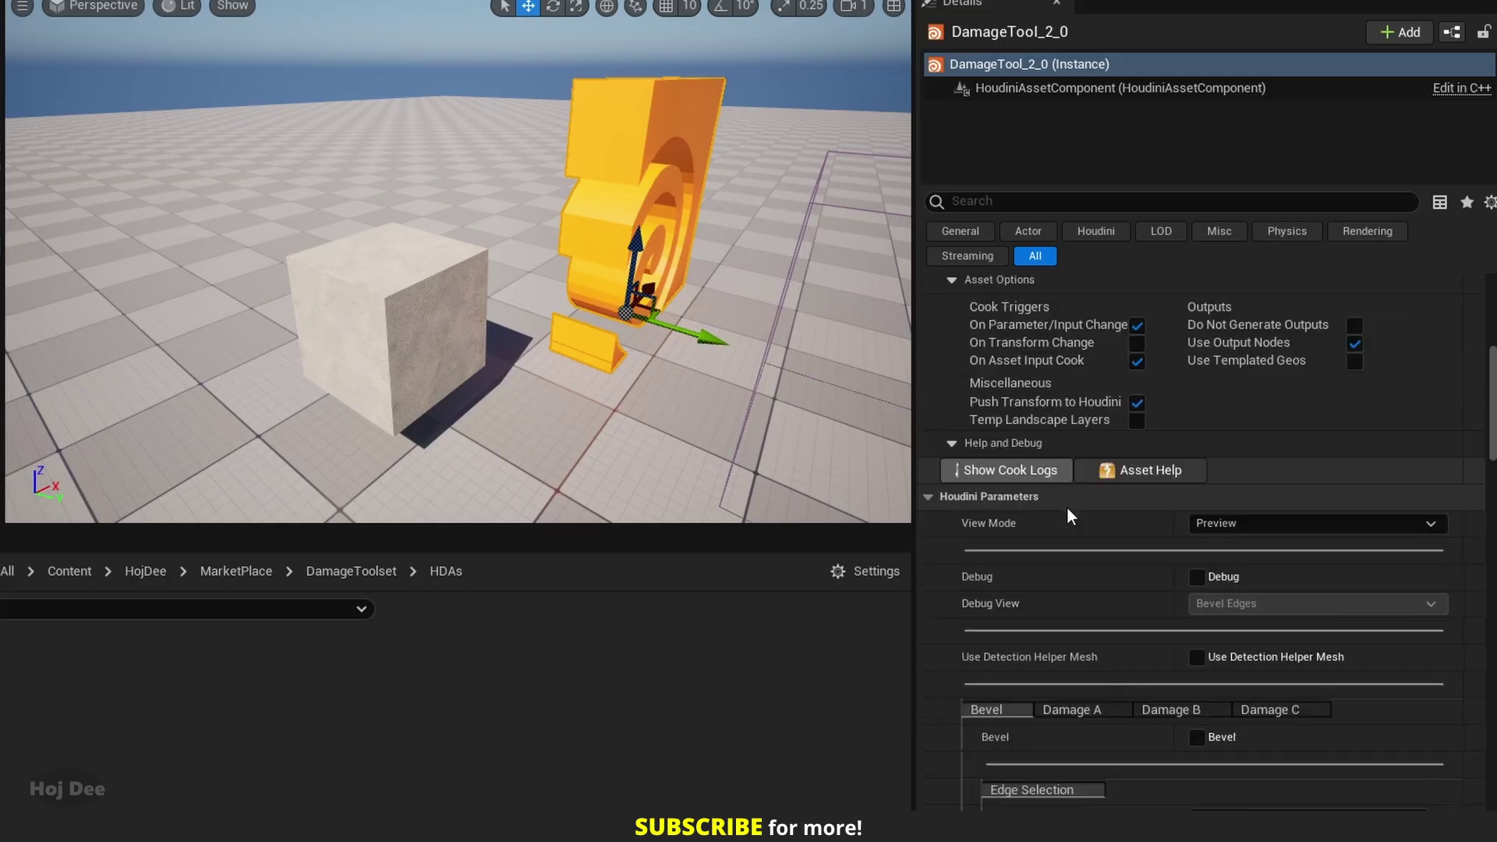
pyautogui.scroll(-15, 1055, 512)
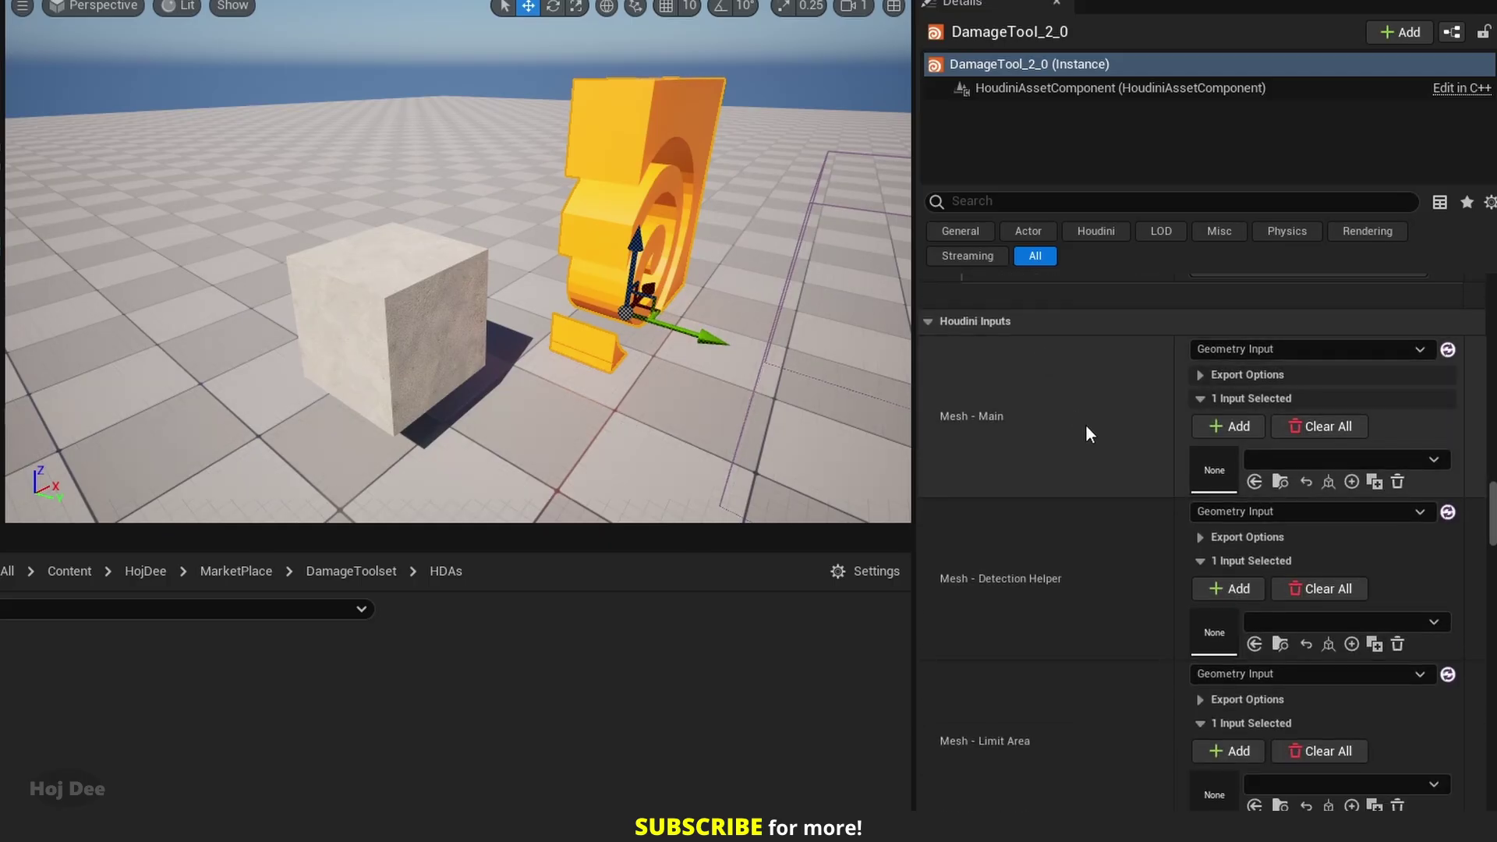
pyautogui.click(1224, 354)
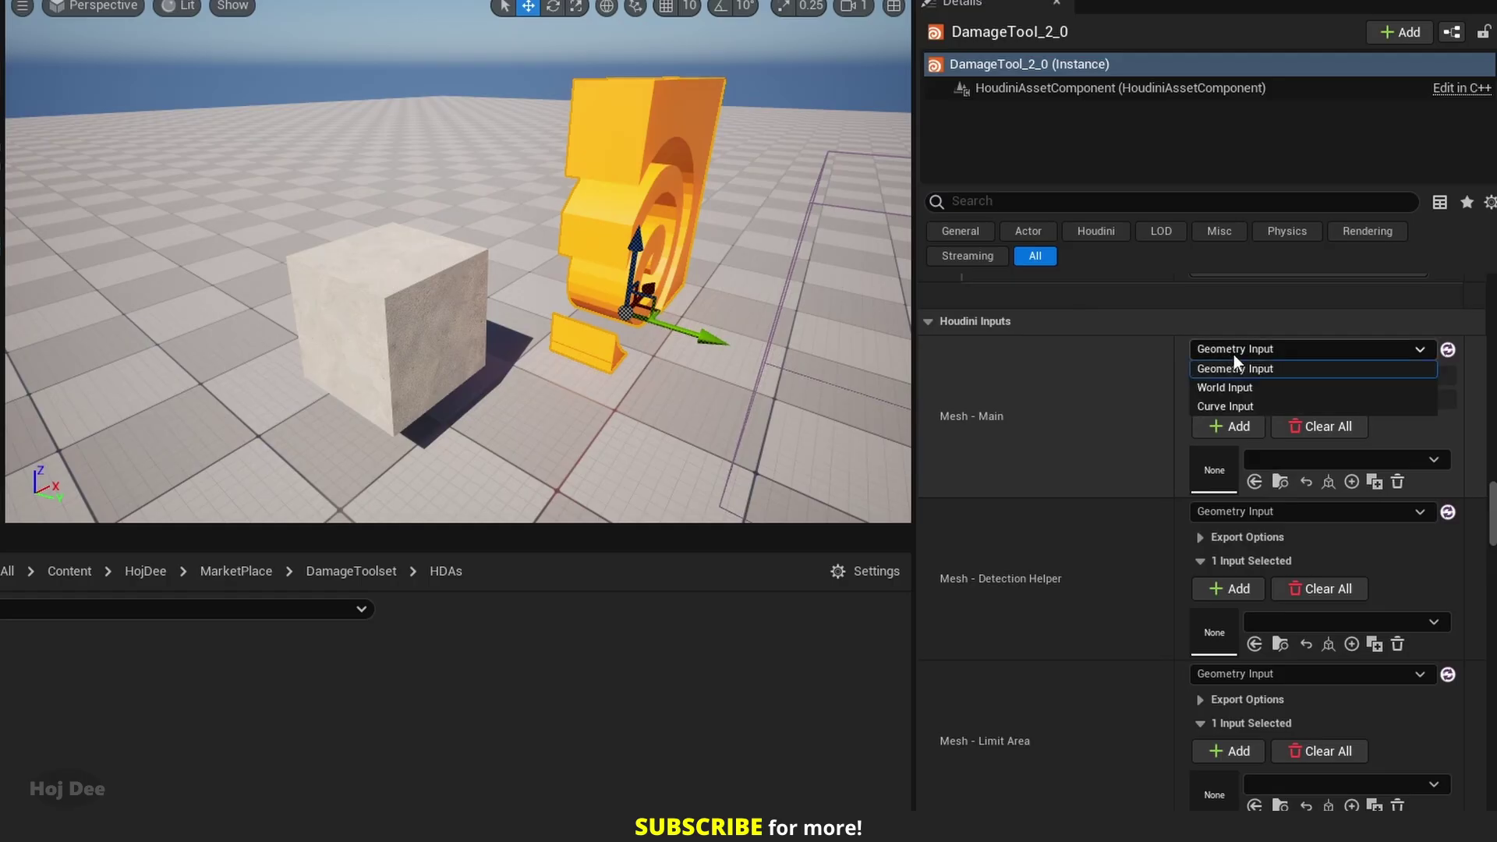
pyautogui.click(1238, 390)
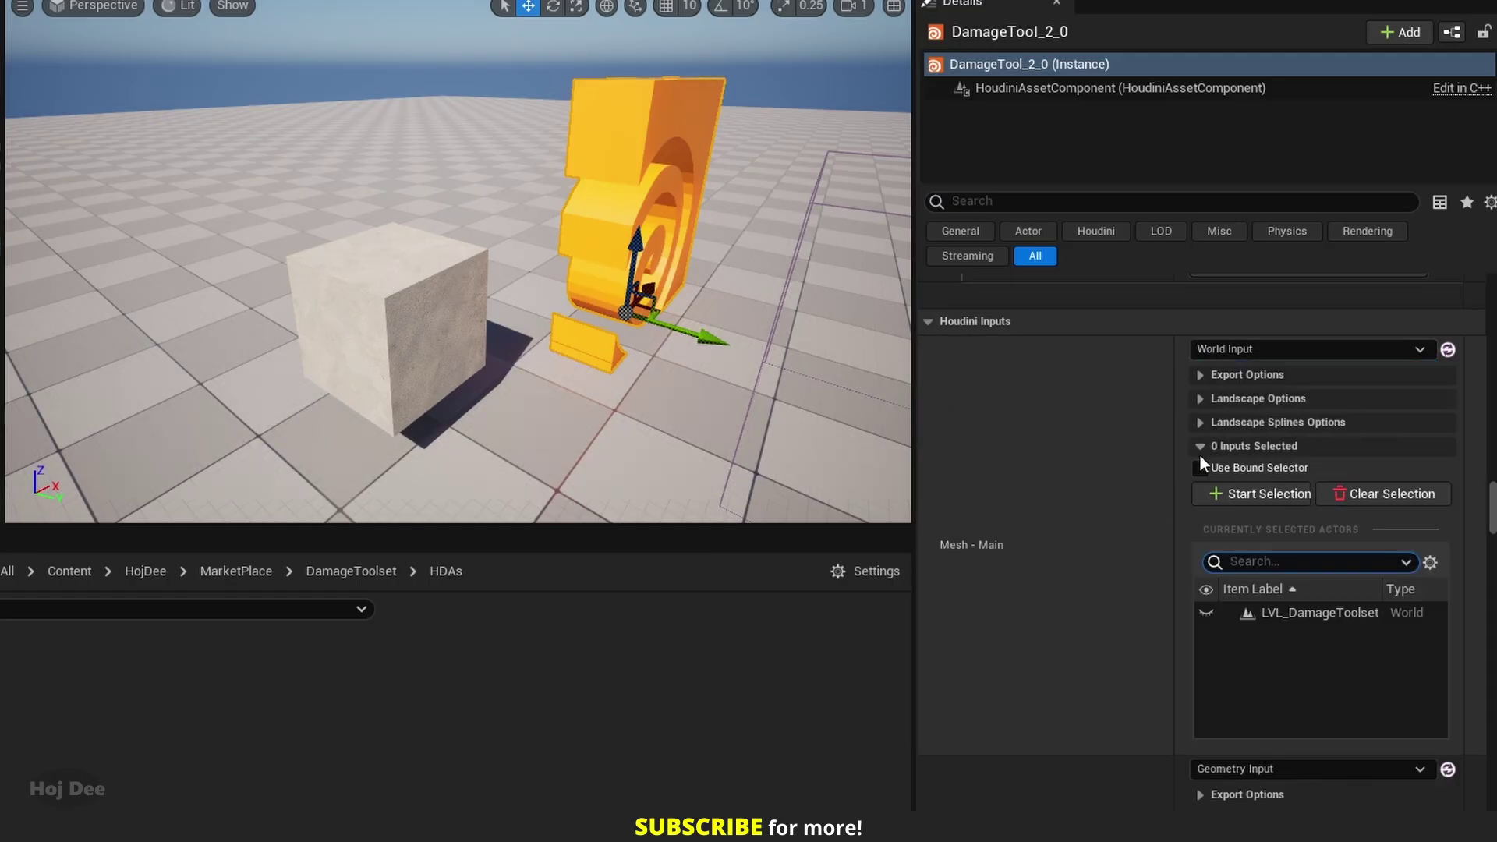
pyautogui.click(1244, 497)
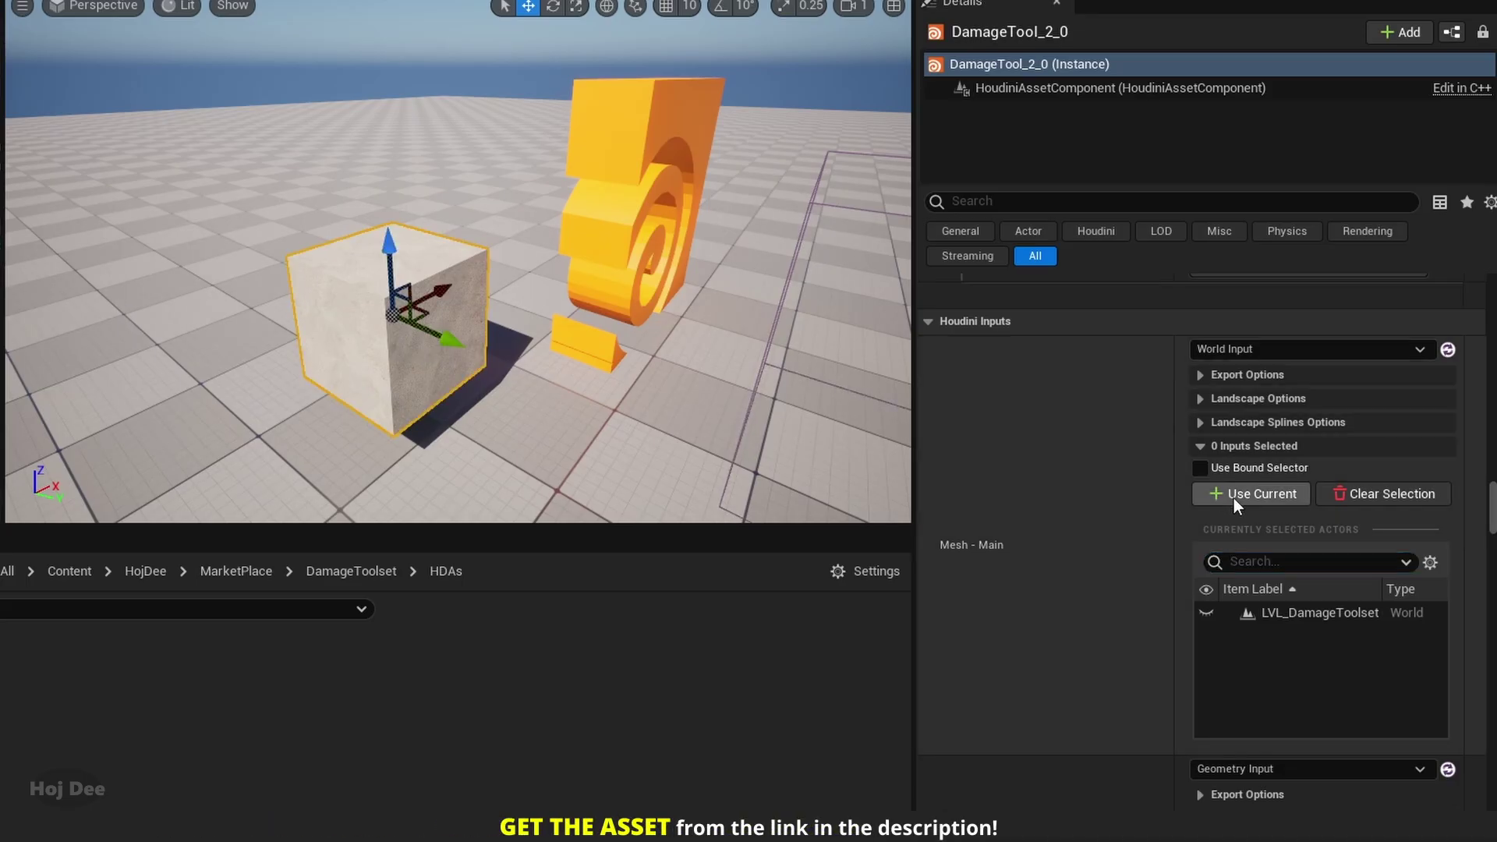
pyautogui.click(1235, 499)
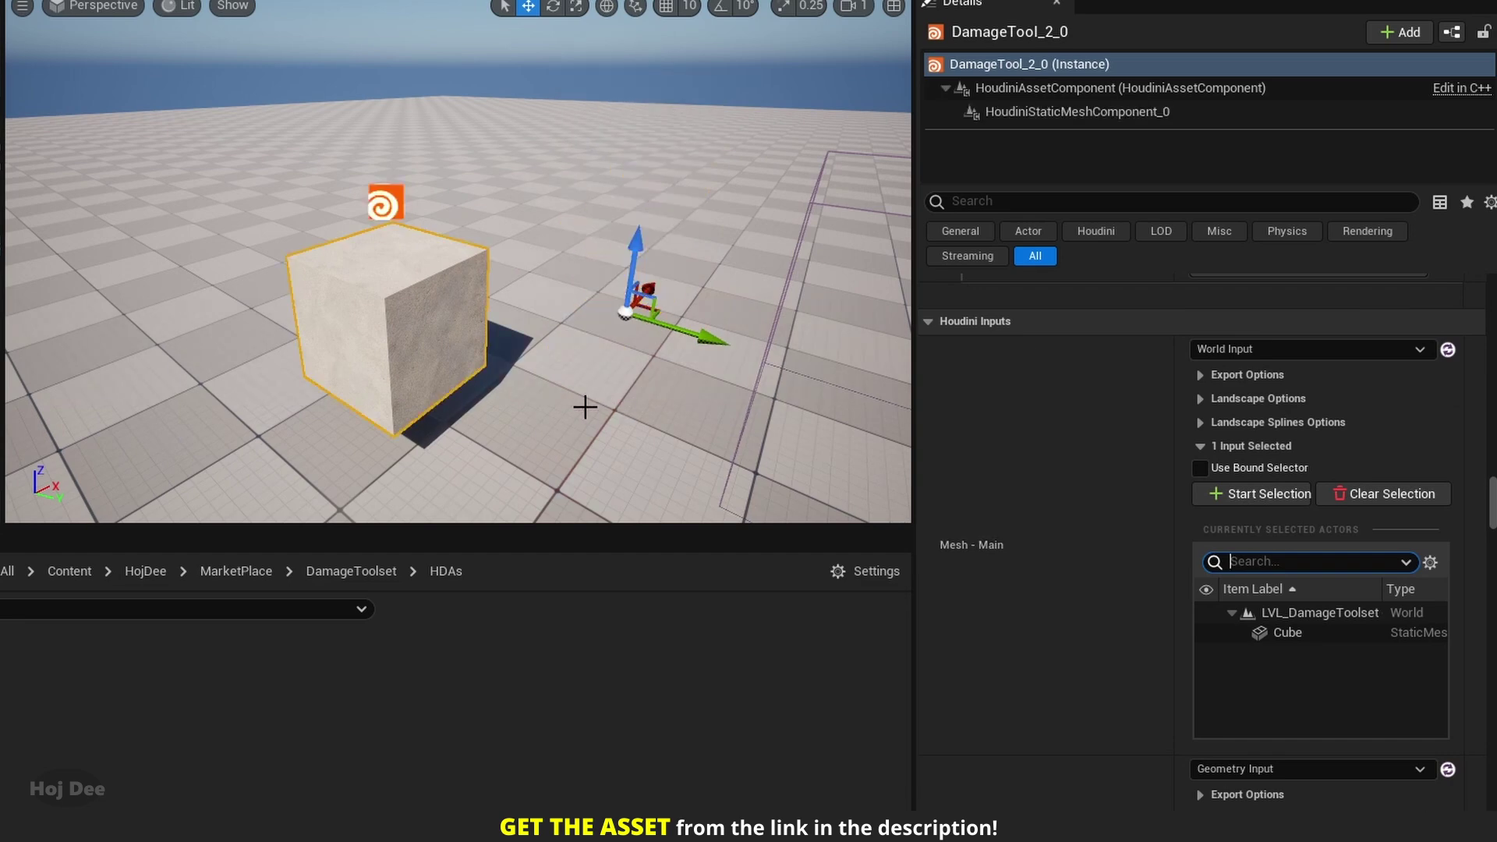
# Hide the original Cube actor in the level, keeping the damage tool's output shown
pyautogui.moveTo(585, 404); pyautogui.dragTo(563, 429, button='right')
pyautogui.press('w')
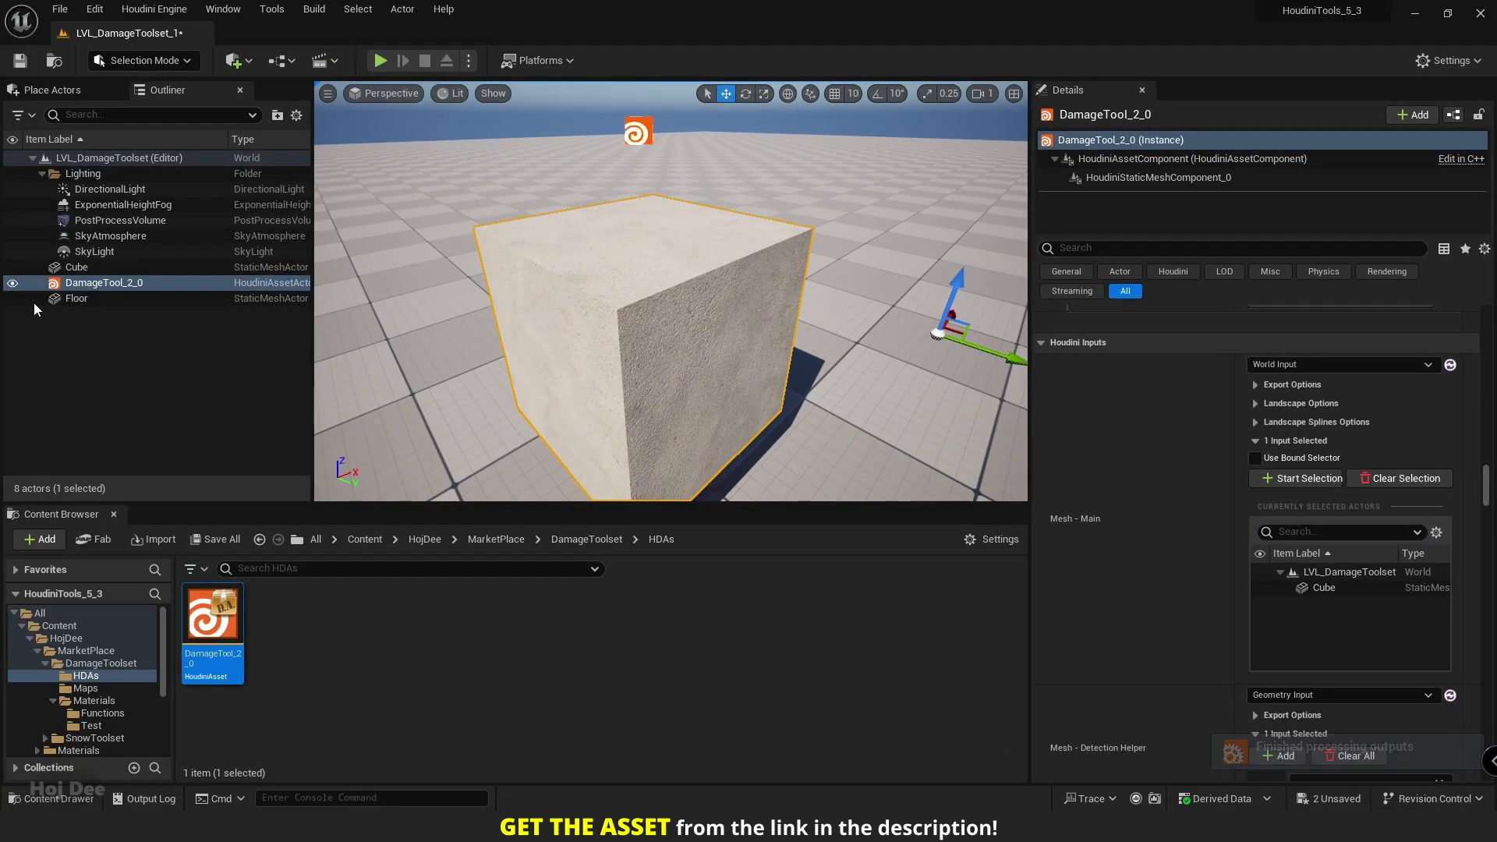
pyautogui.click(13, 268)
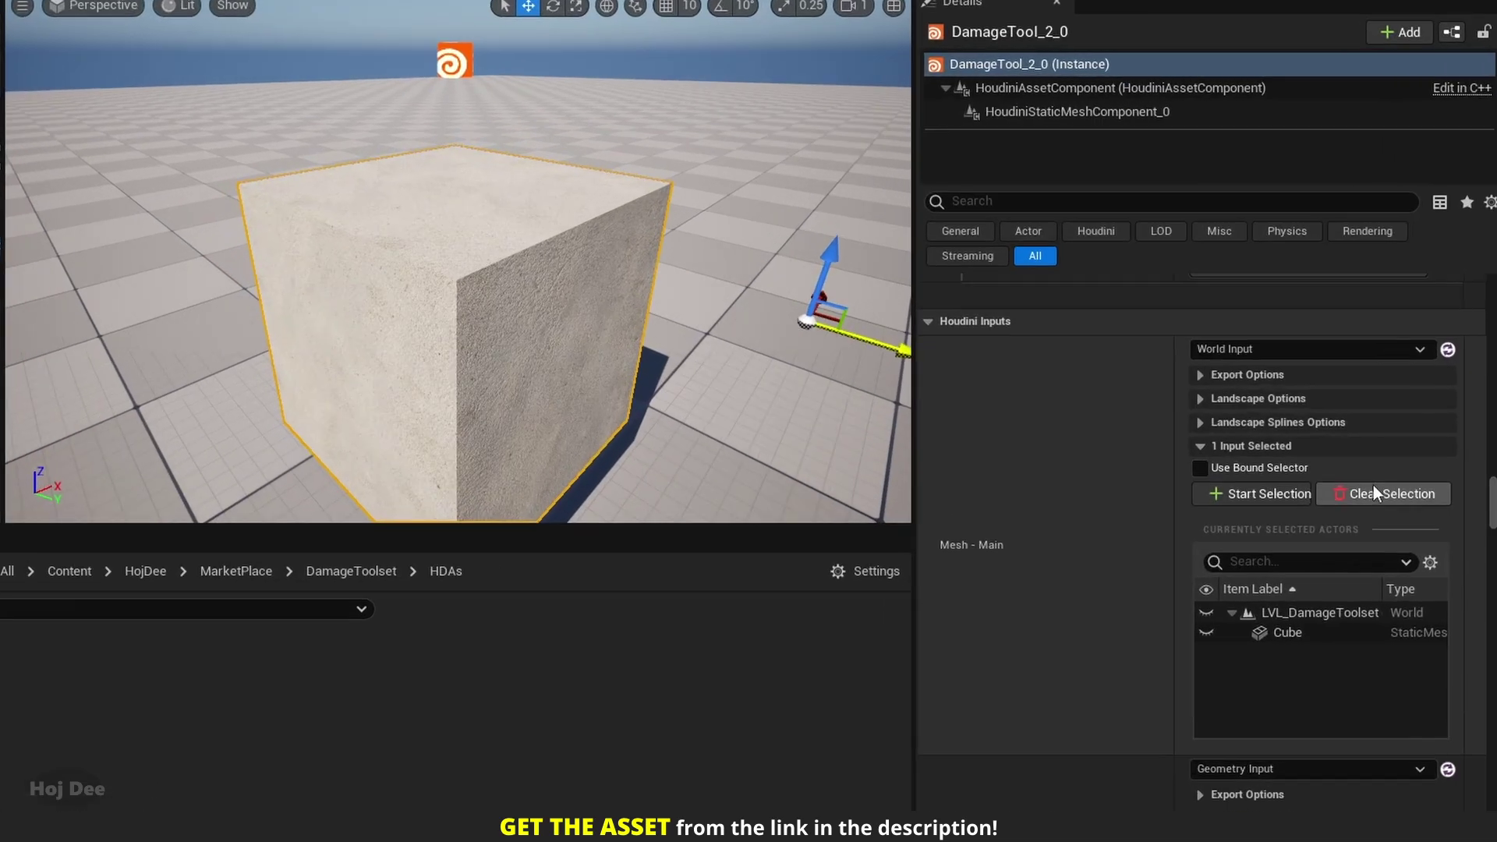
# Enable the Bevel option in the damage tool's parameters and inspect the cube's edges up close
pyautogui.scroll(5, 1246, 494)
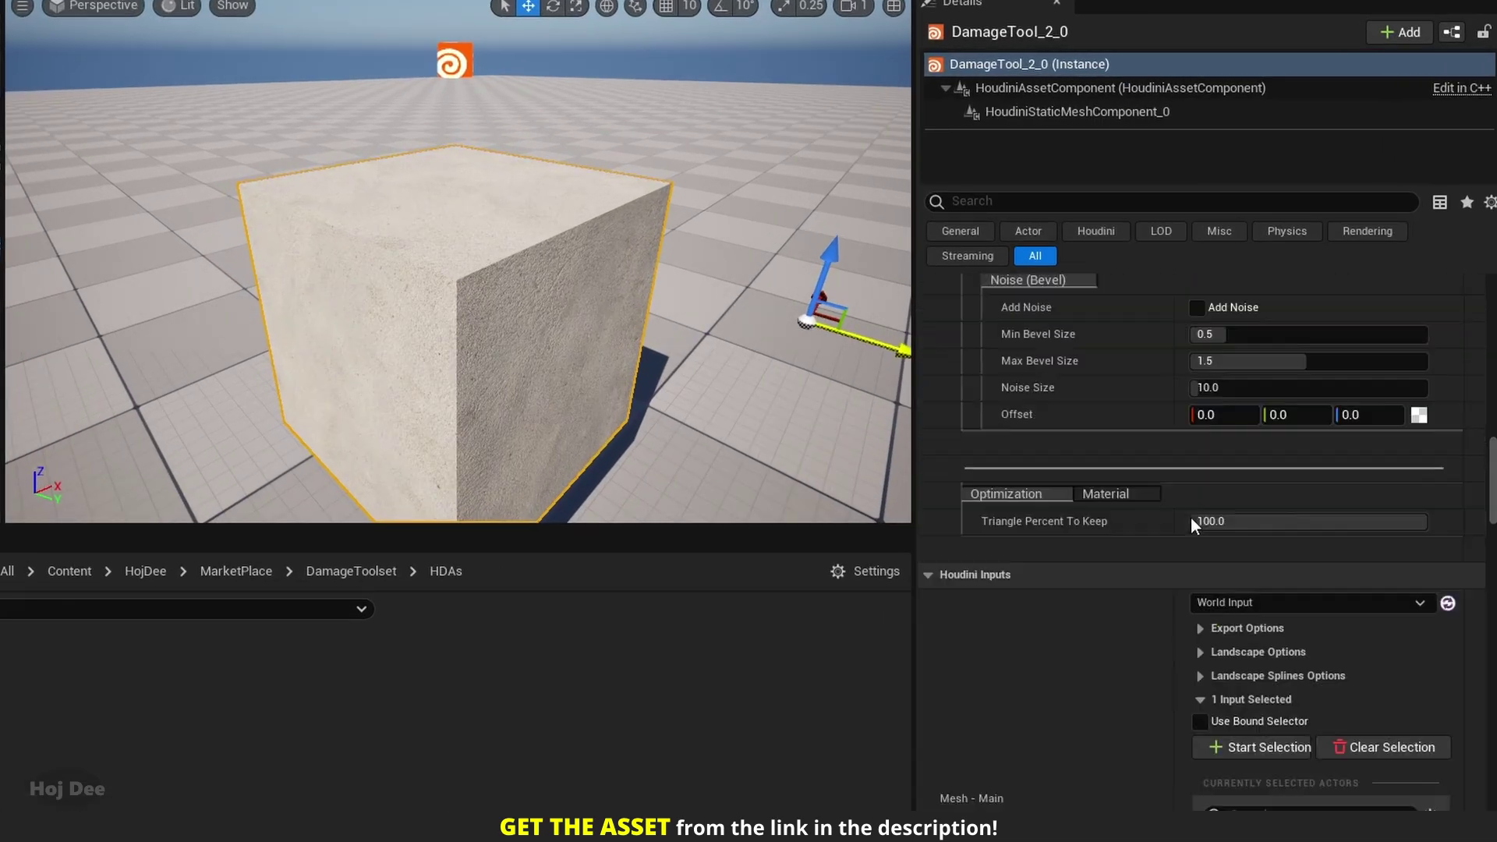
pyautogui.scroll(6, 1185, 514)
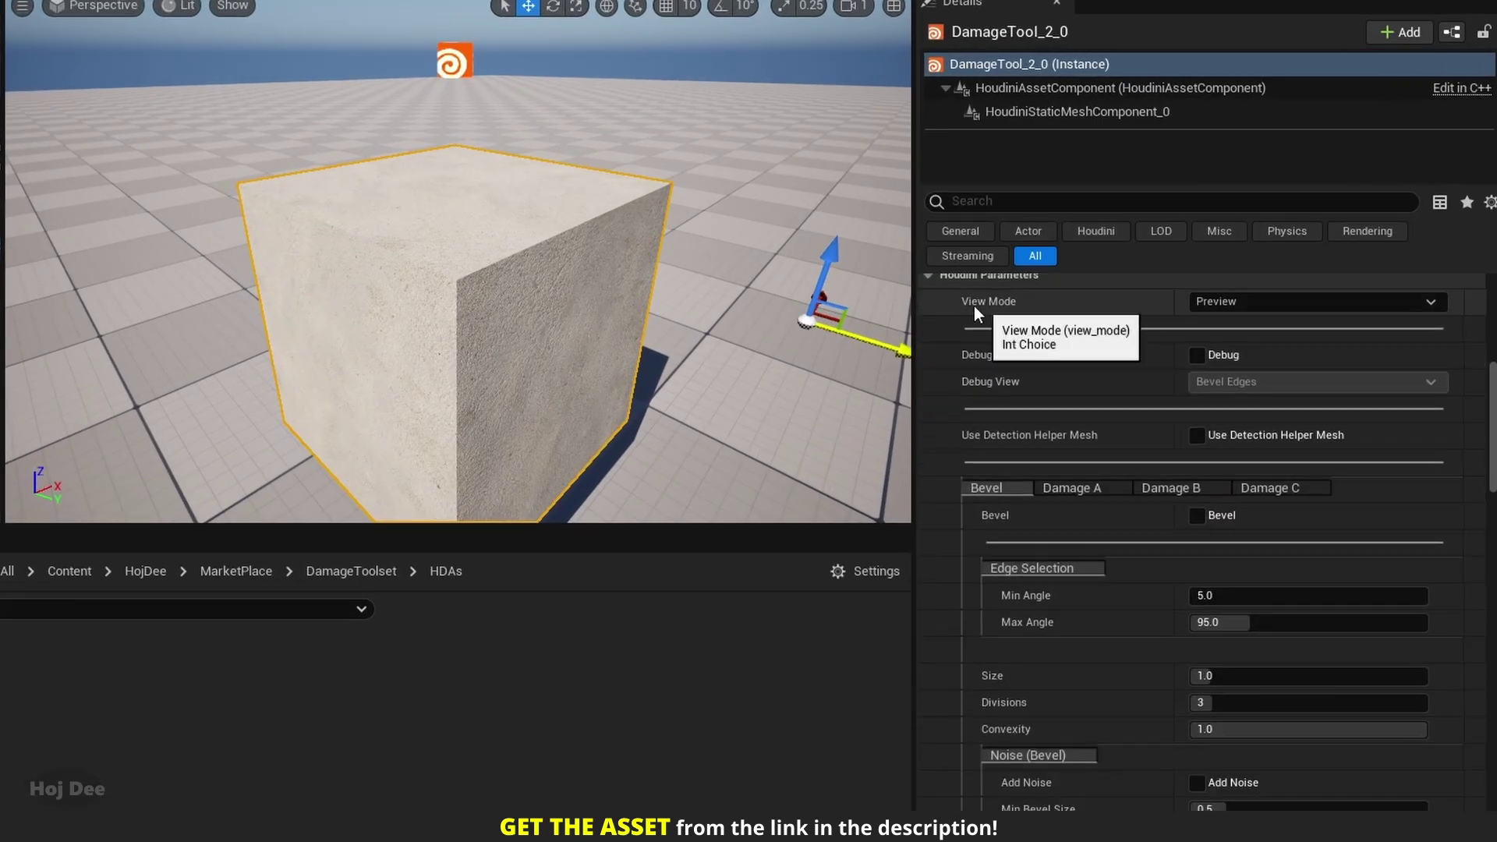
pyautogui.scroll(-3, 1121, 368)
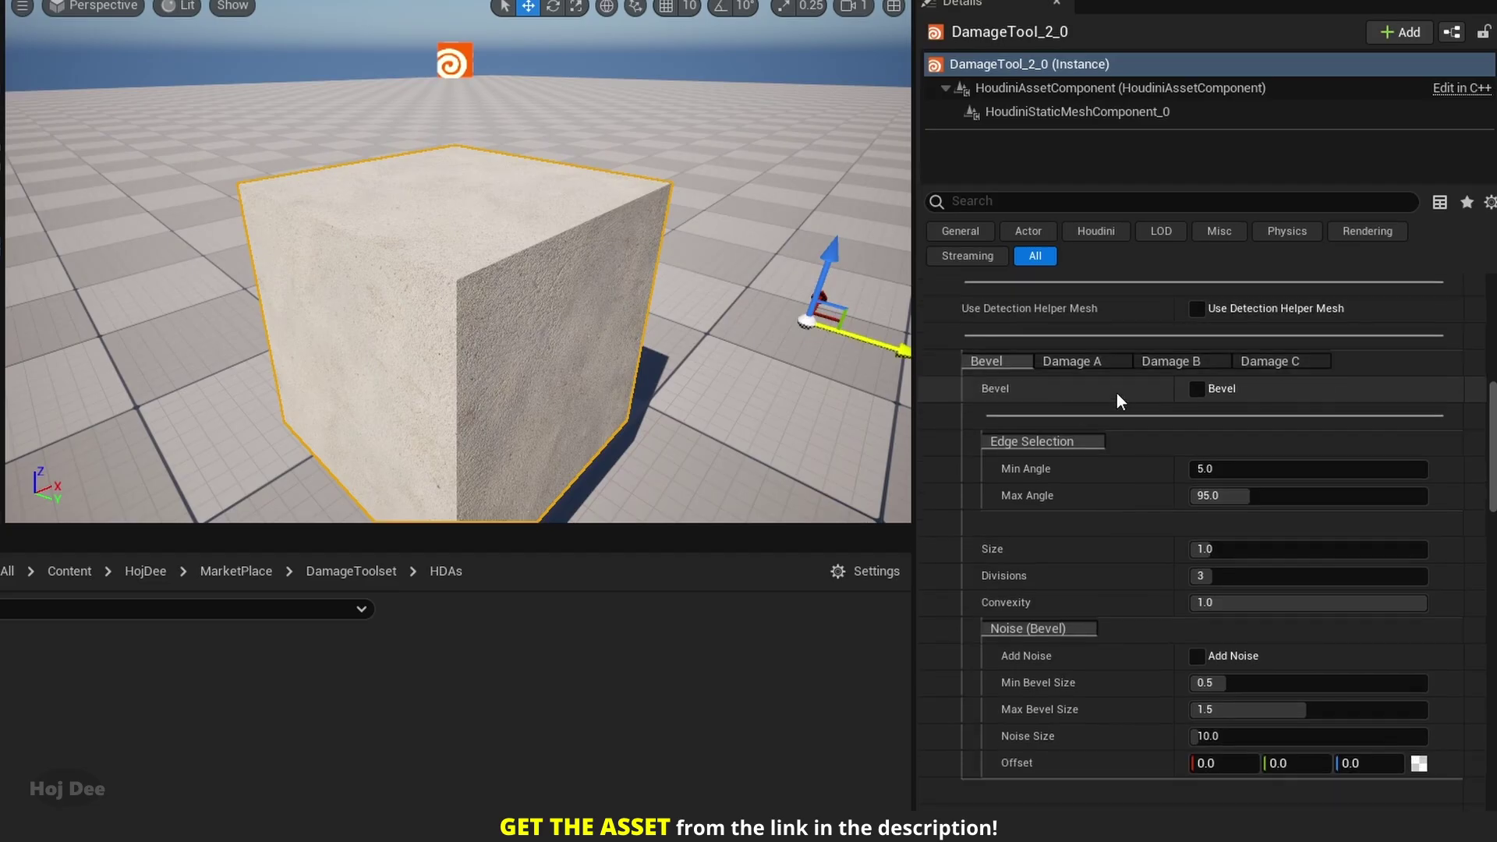
pyautogui.click(1198, 390)
pyautogui.scroll(2, 584, 374)
pyautogui.keyDown('alt'); pyautogui.moveTo(571, 361); pyautogui.dragTo(616, 361, button='right'); pyautogui.keyUp('alt')
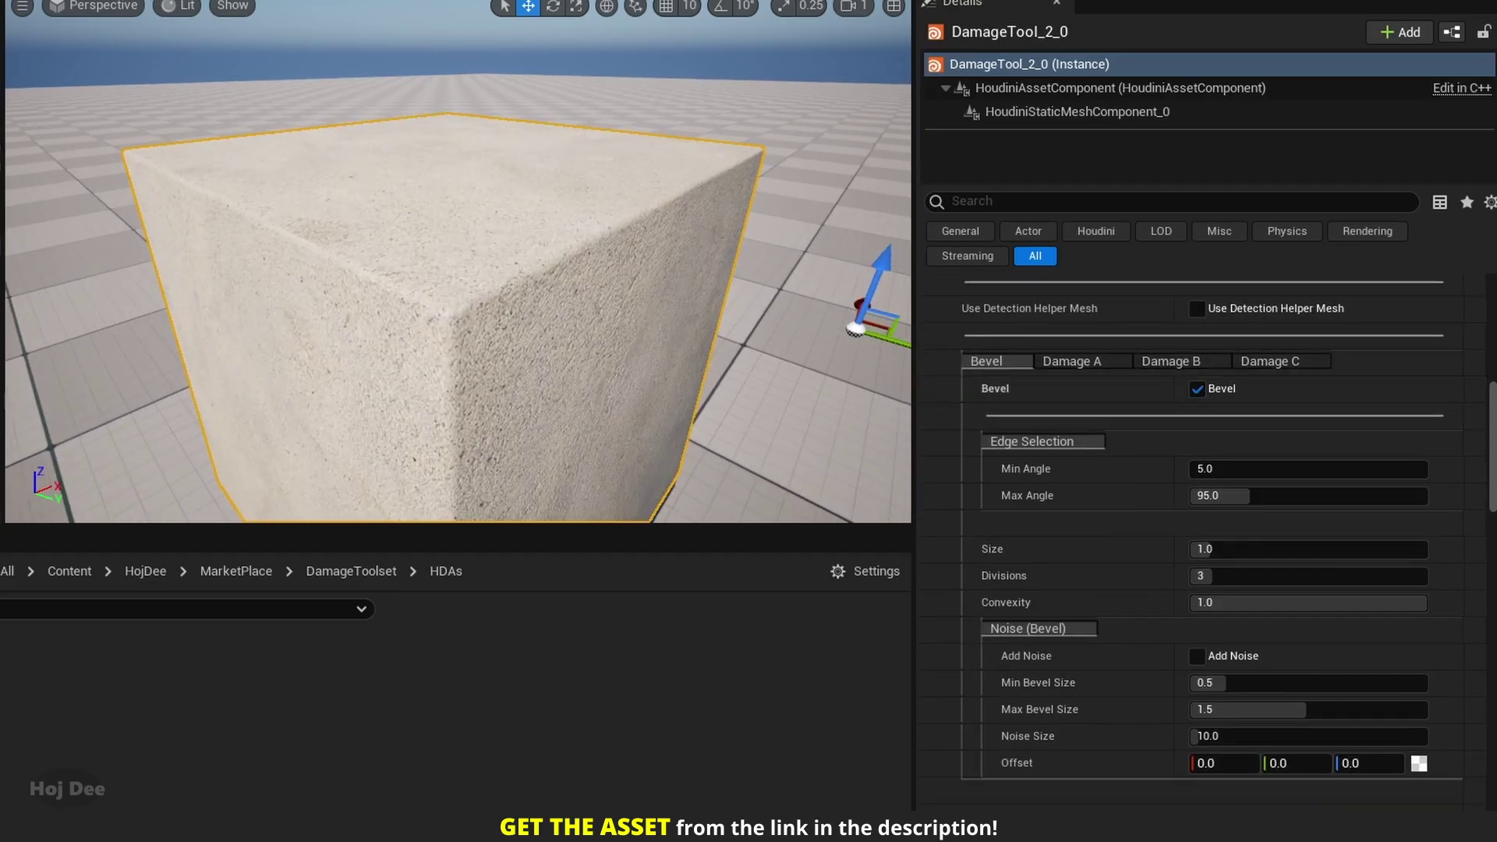
pyautogui.keyDown('alt'); pyautogui.moveTo(571, 361); pyautogui.dragTo(624, 335); pyautogui.keyUp('alt')
pyautogui.keyDown('alt'); pyautogui.moveTo(571, 361); pyautogui.dragTo(616, 361, button='right'); pyautogui.keyUp('alt')
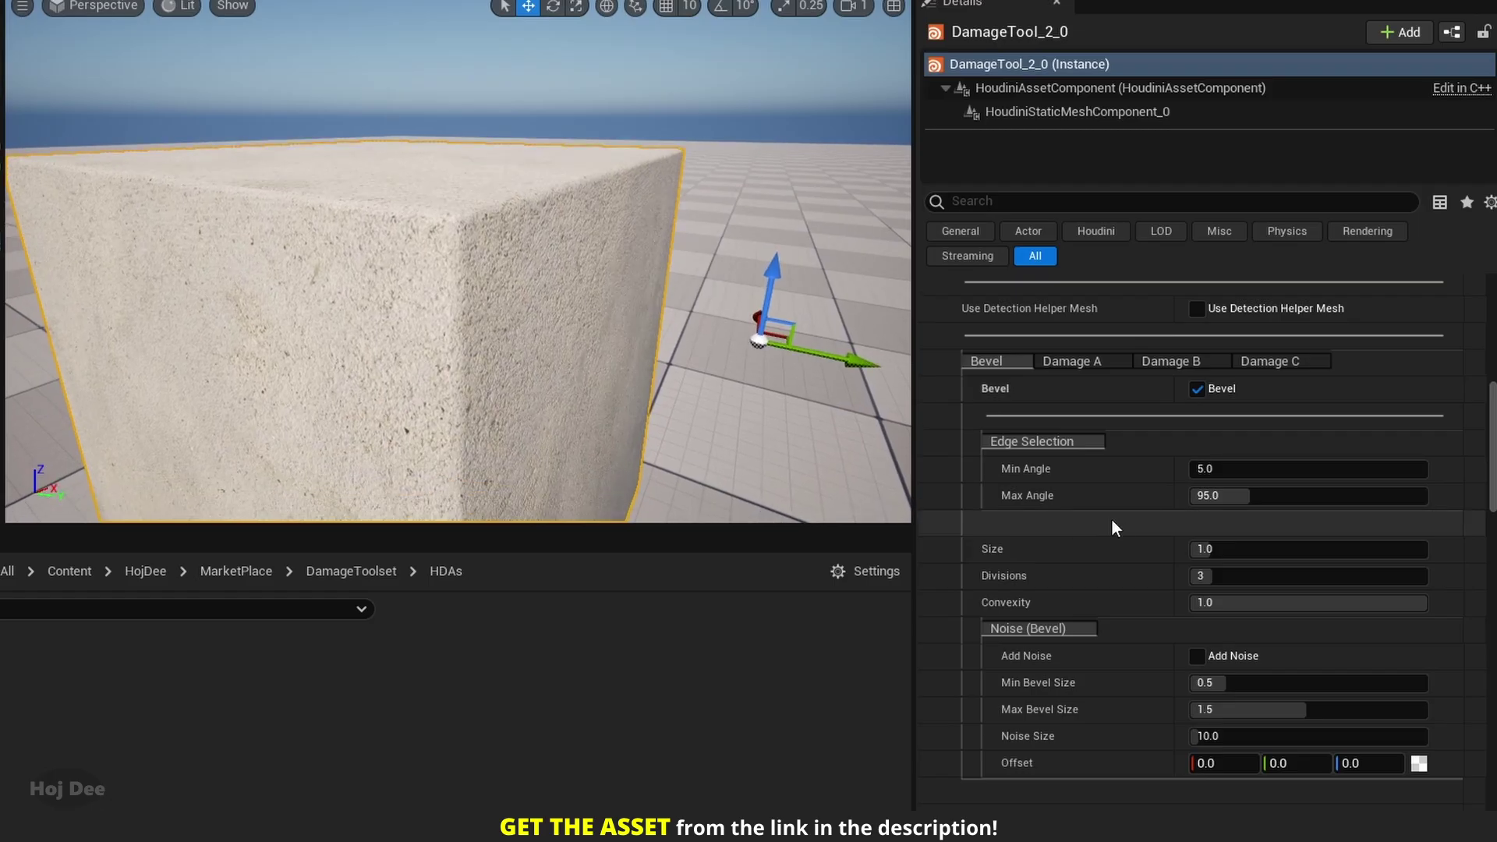
# Set the bevel size to 1.5 after trying a size of 2.0
pyautogui.scroll(-1, 1111, 517)
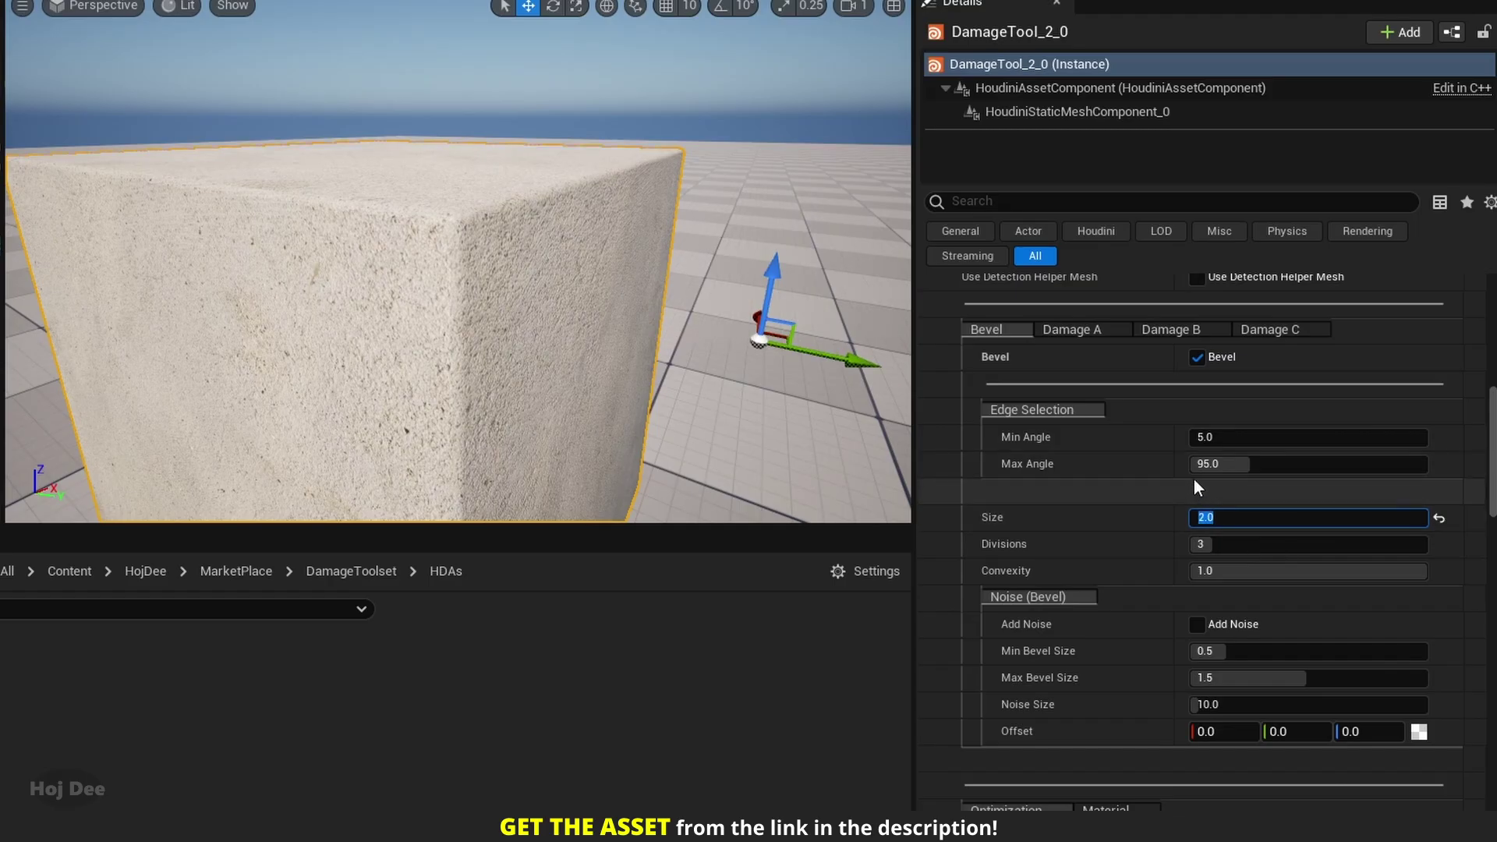
pyautogui.write('2')
pyautogui.press('Return')
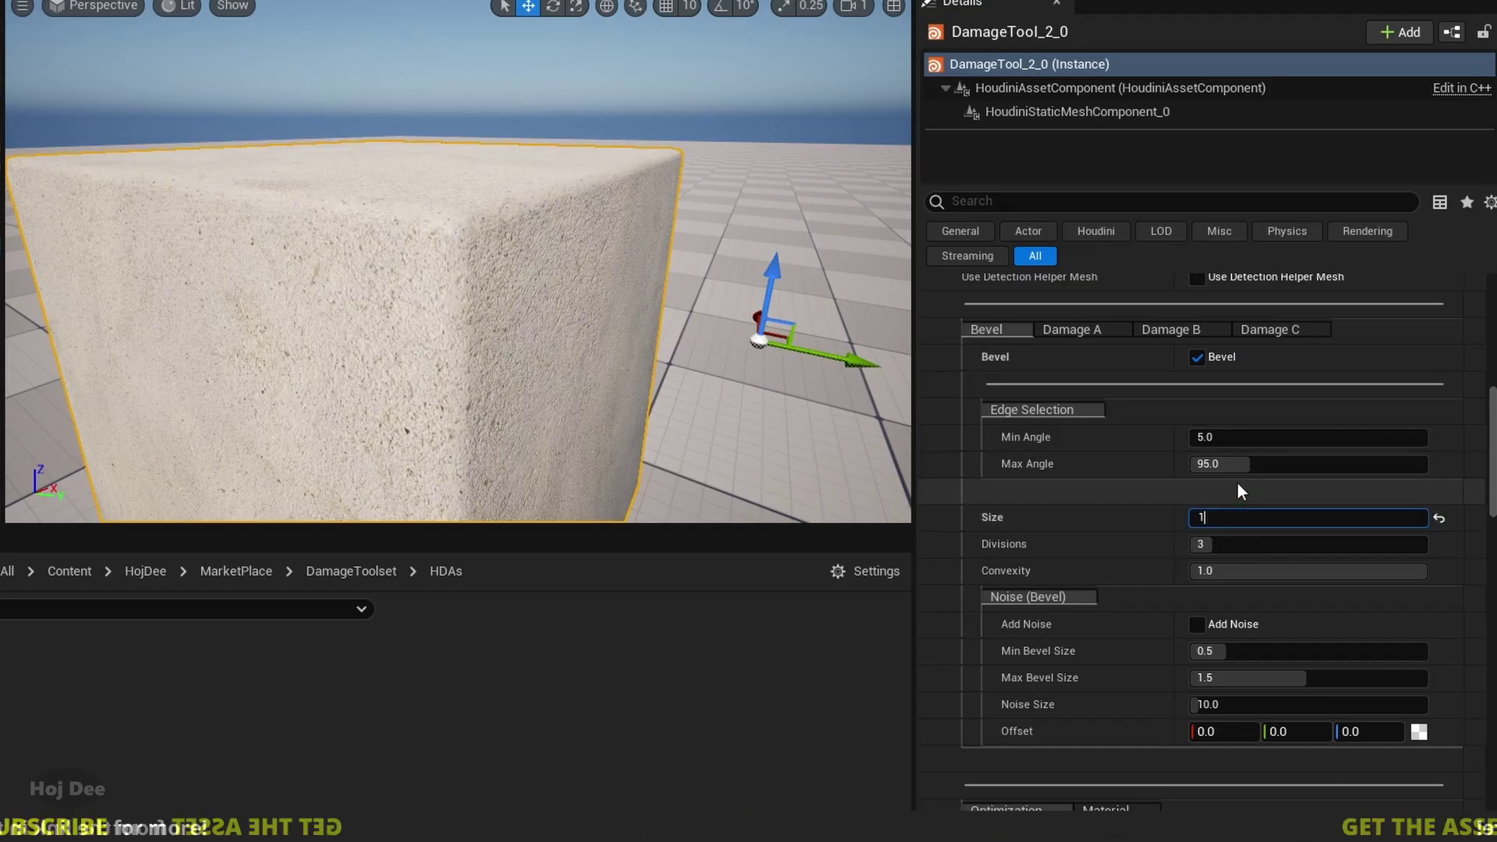
pyautogui.write('1.5')
pyautogui.press('Return')
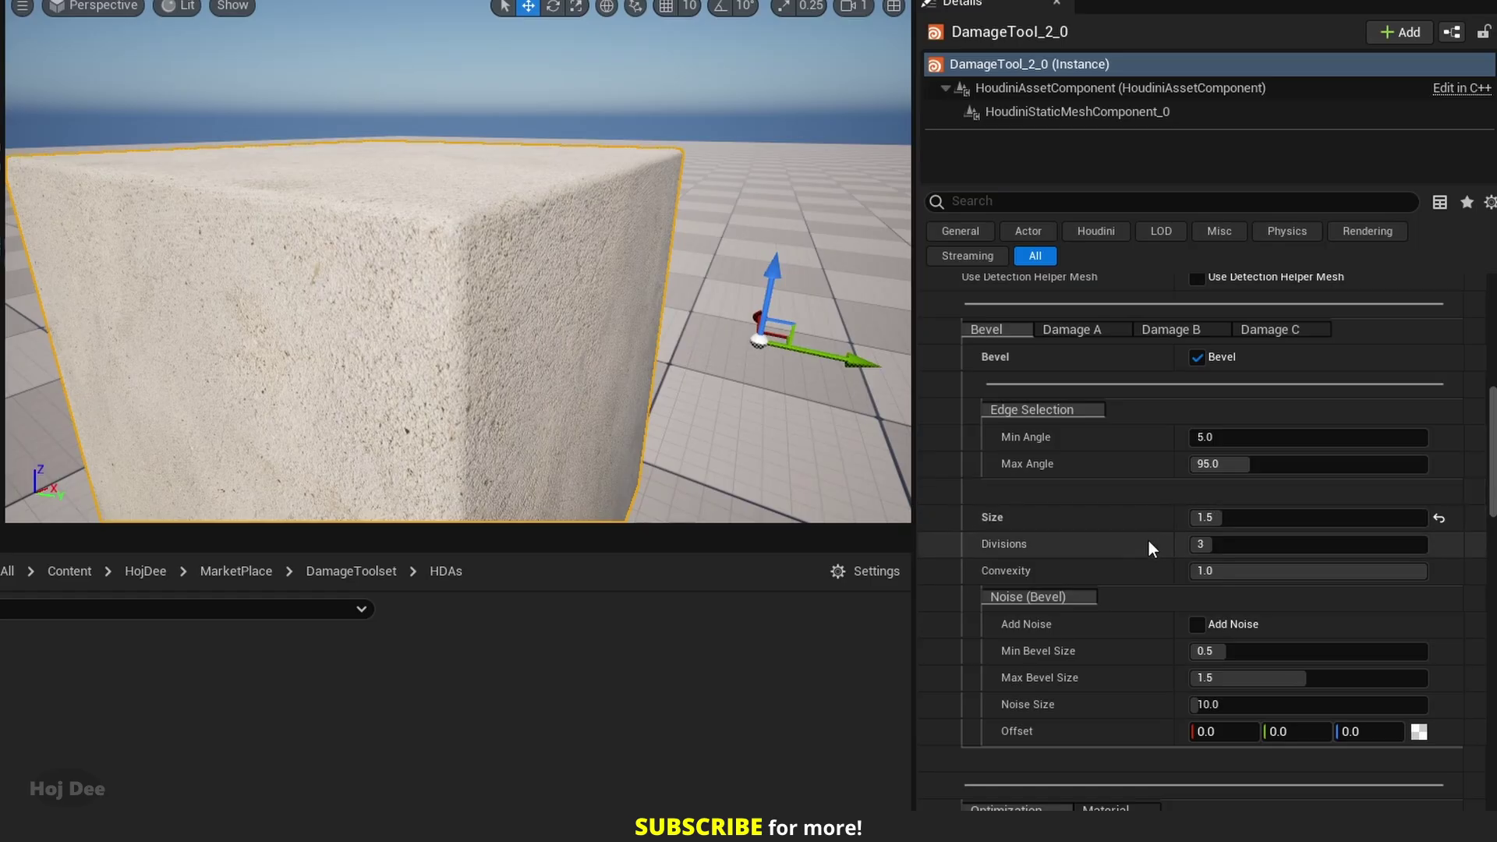
# Add noise to the bevel with a minimum bevel size of 0.2 and a maximum of 2.0
pyautogui.scroll(-1, 1139, 553)
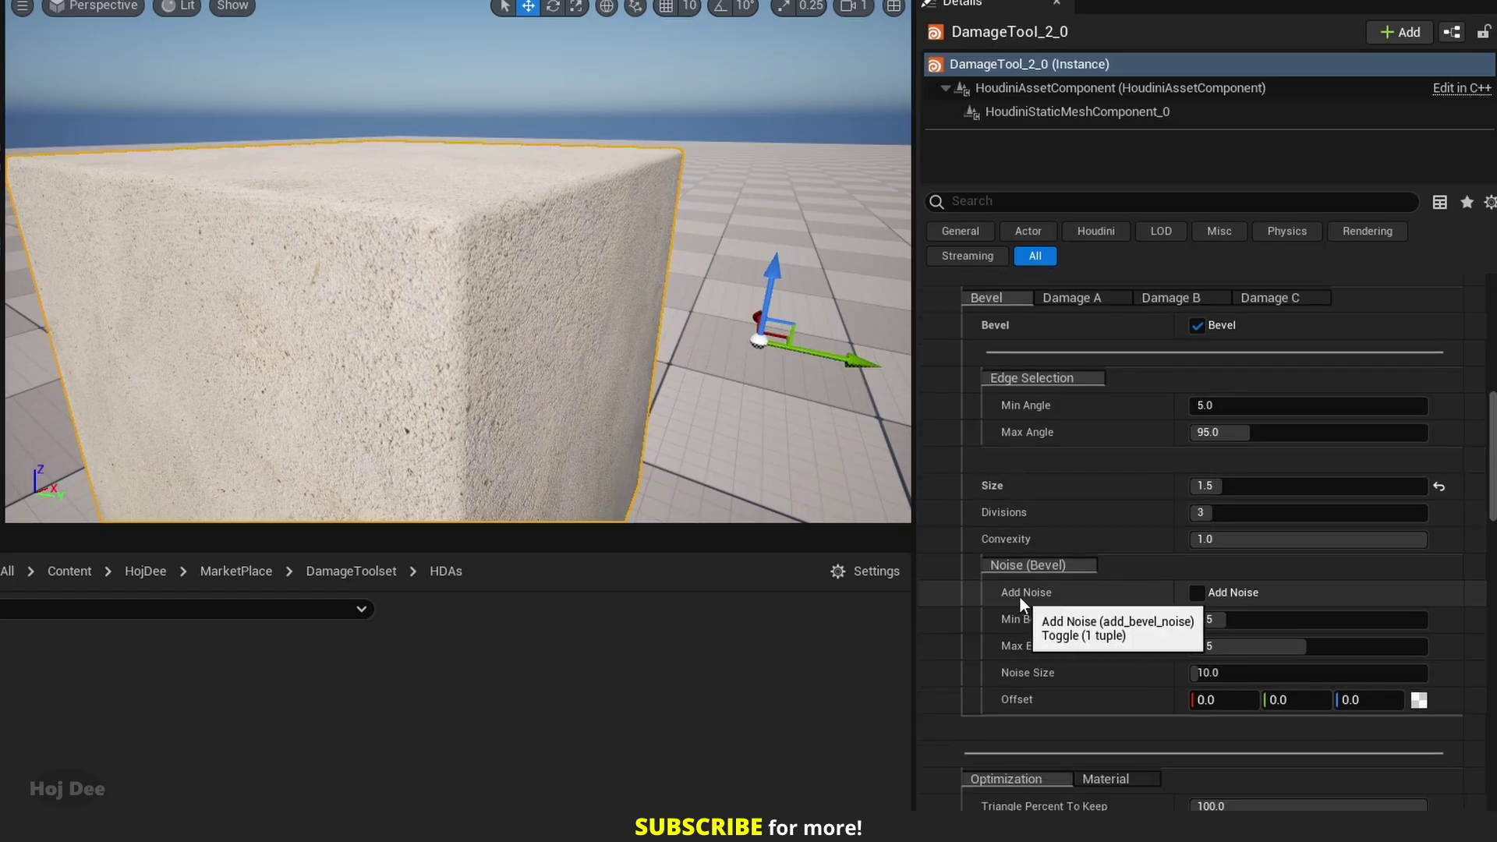
pyautogui.click(1198, 592)
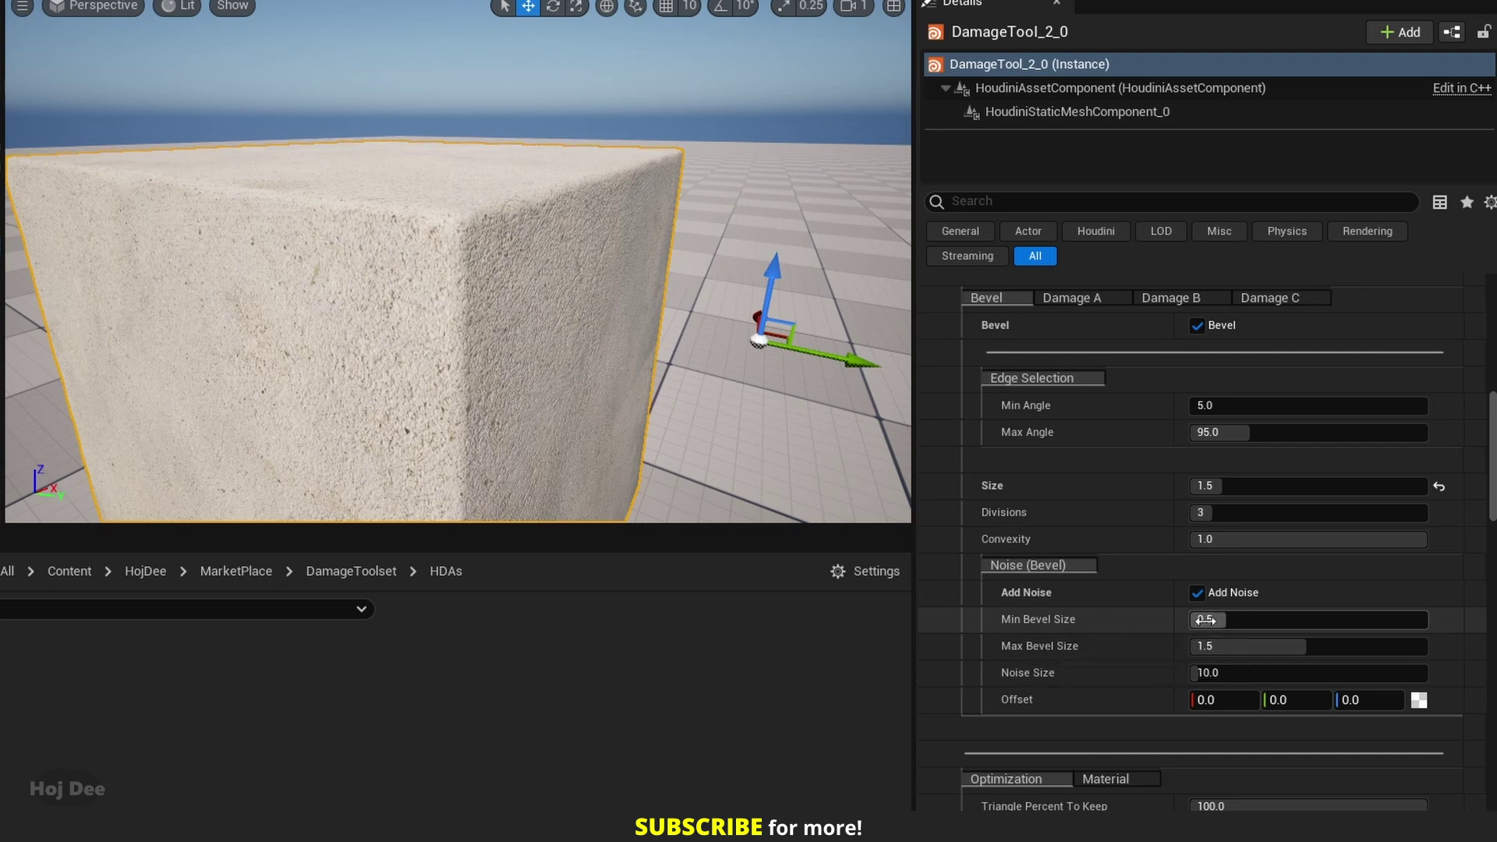
pyautogui.write('0.2')
pyautogui.press('Return')
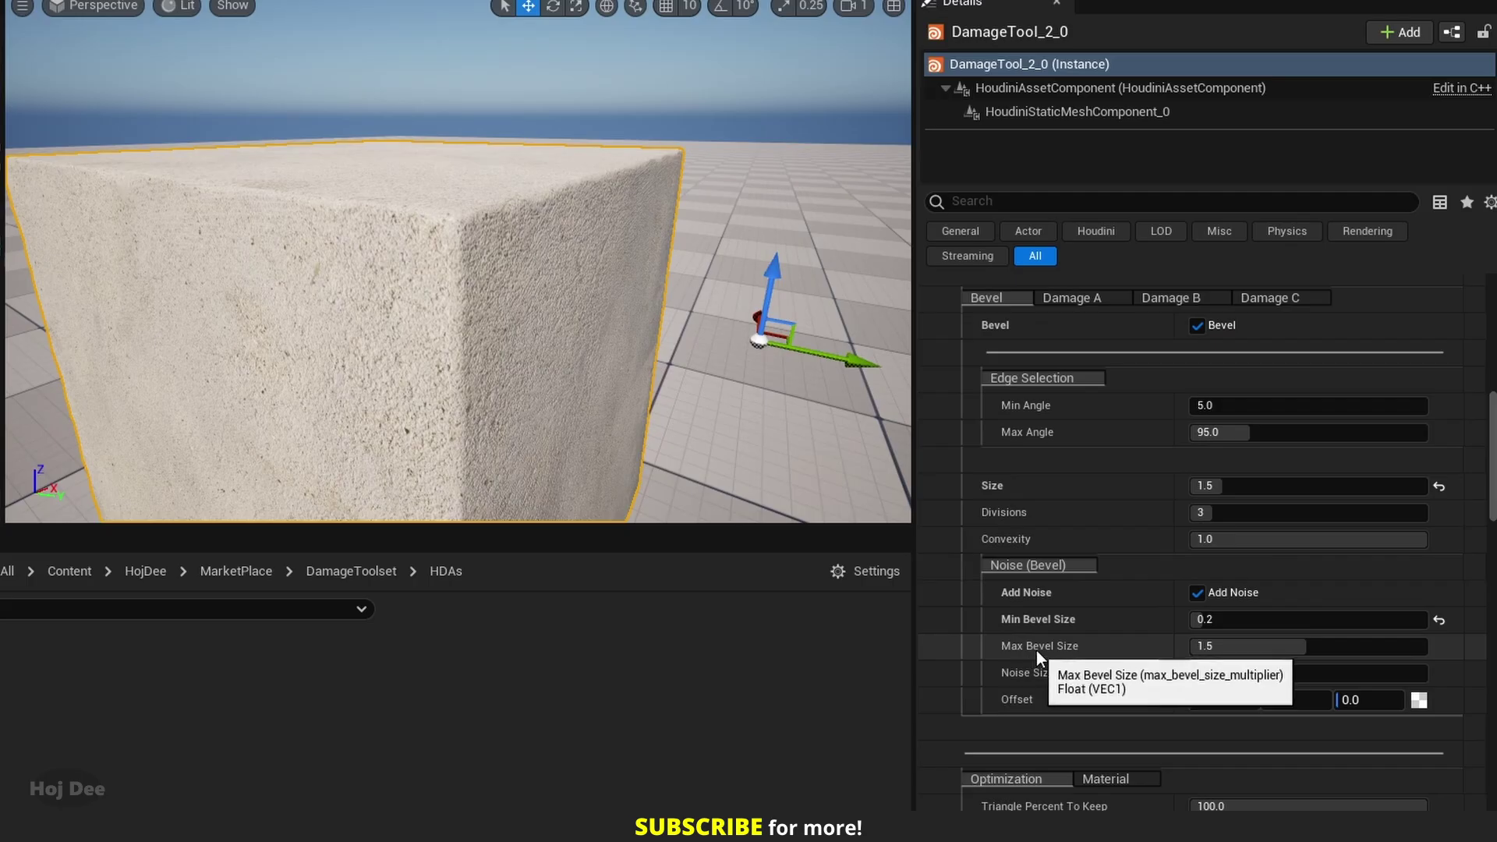
pyautogui.write('2')
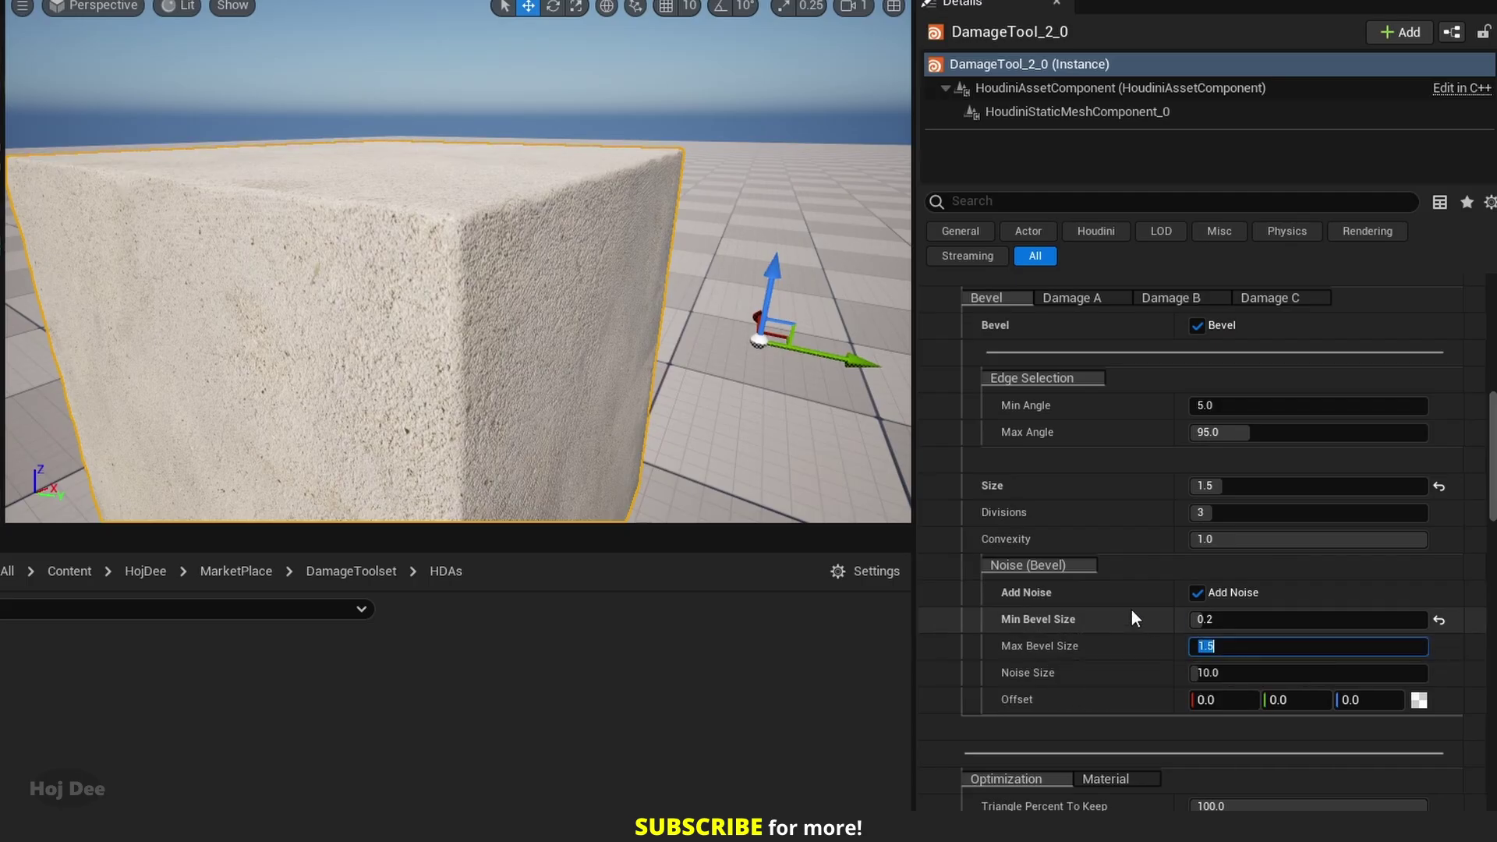
pyautogui.press('Return')
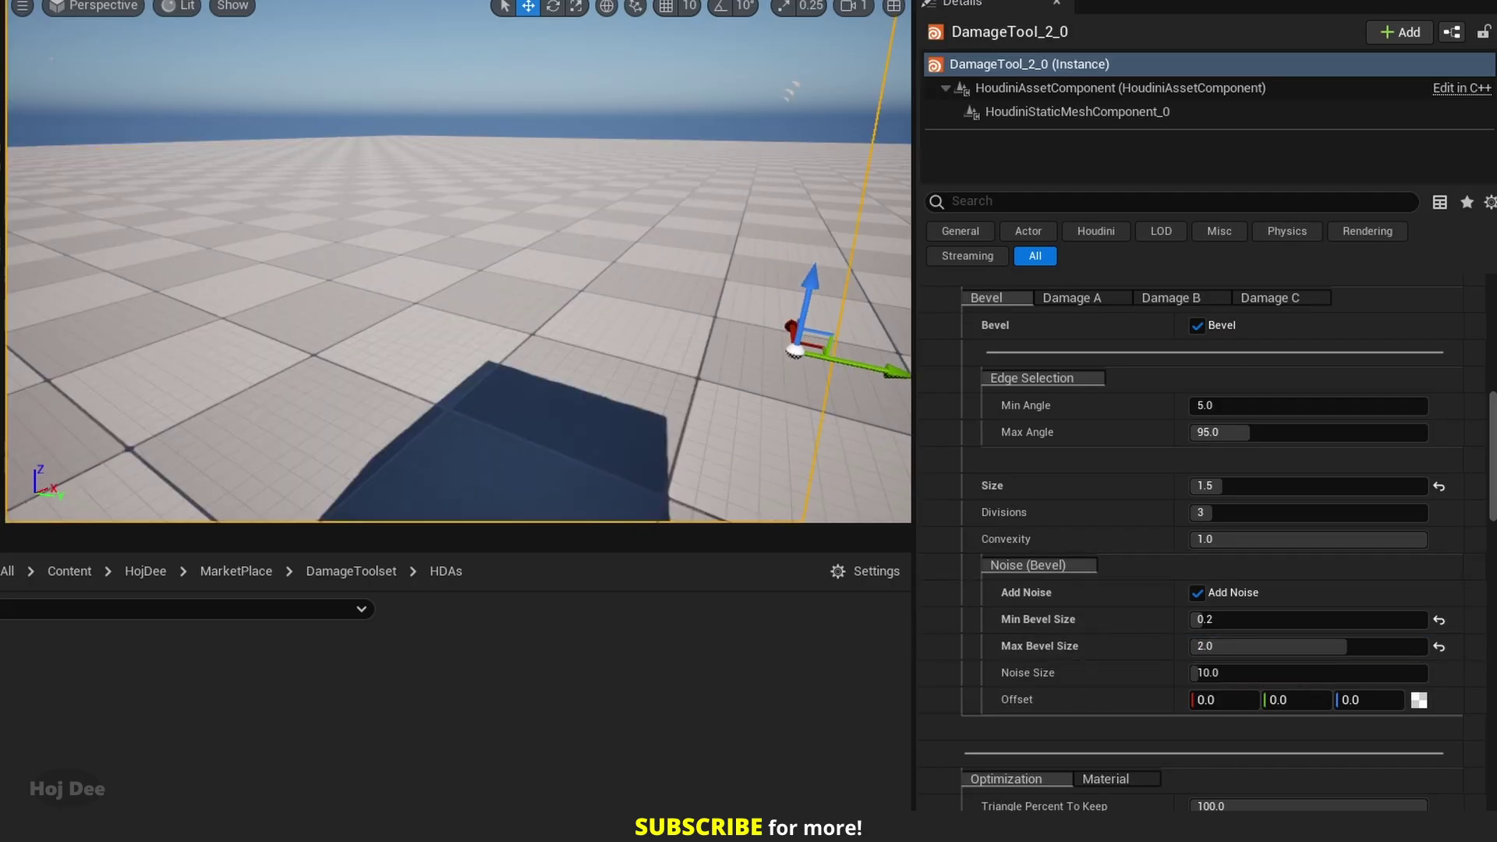
# Switch the viewport to Wireframe view mode to examine the topology of the beveled cube edges
pyautogui.moveTo(596, 269); pyautogui.dragTo(538, 273, button='right')
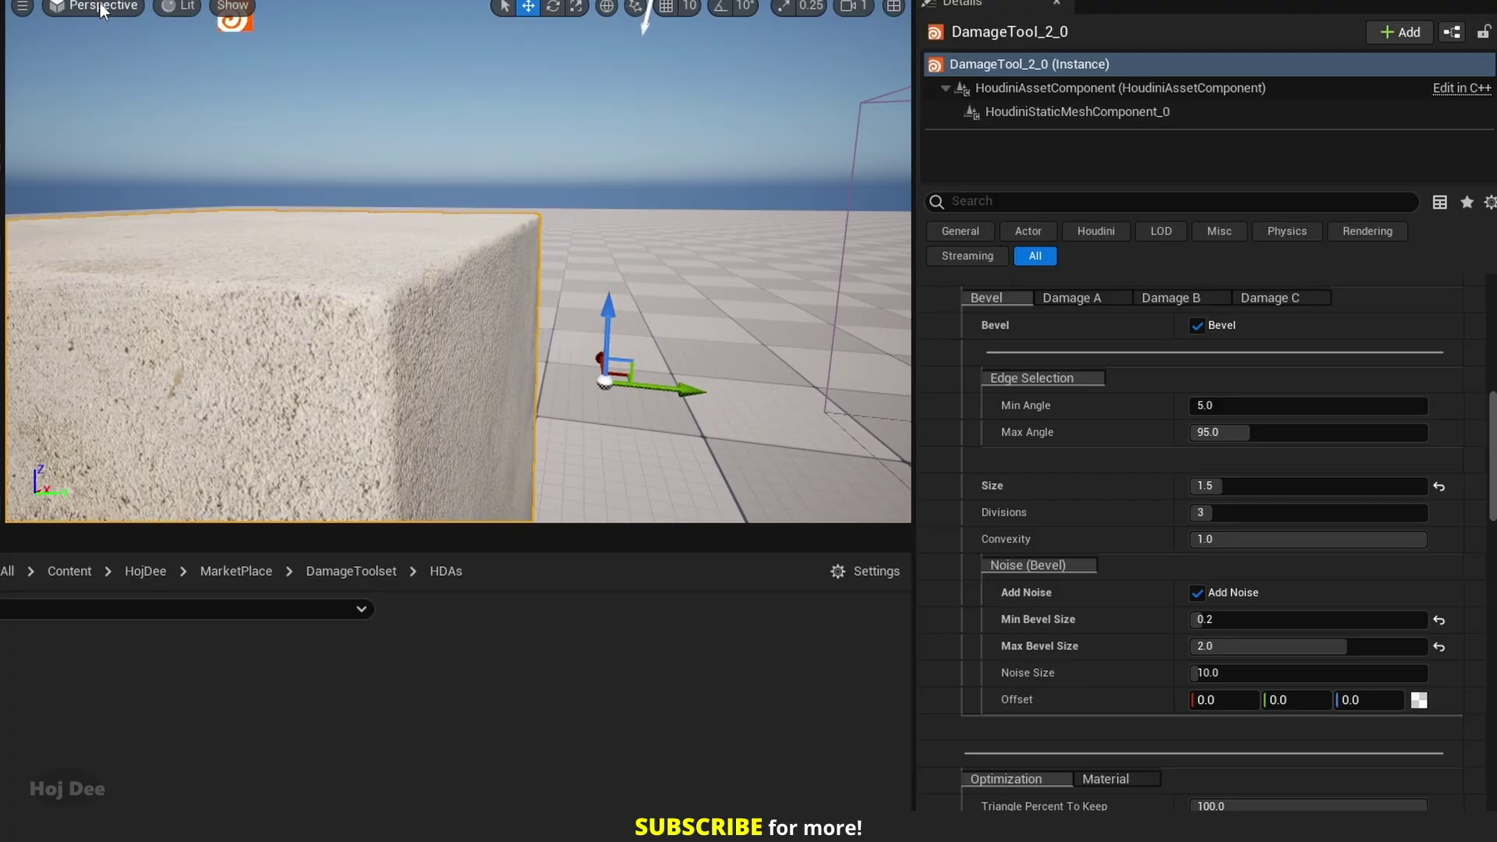
pyautogui.click(173, 6)
pyautogui.click(218, 107)
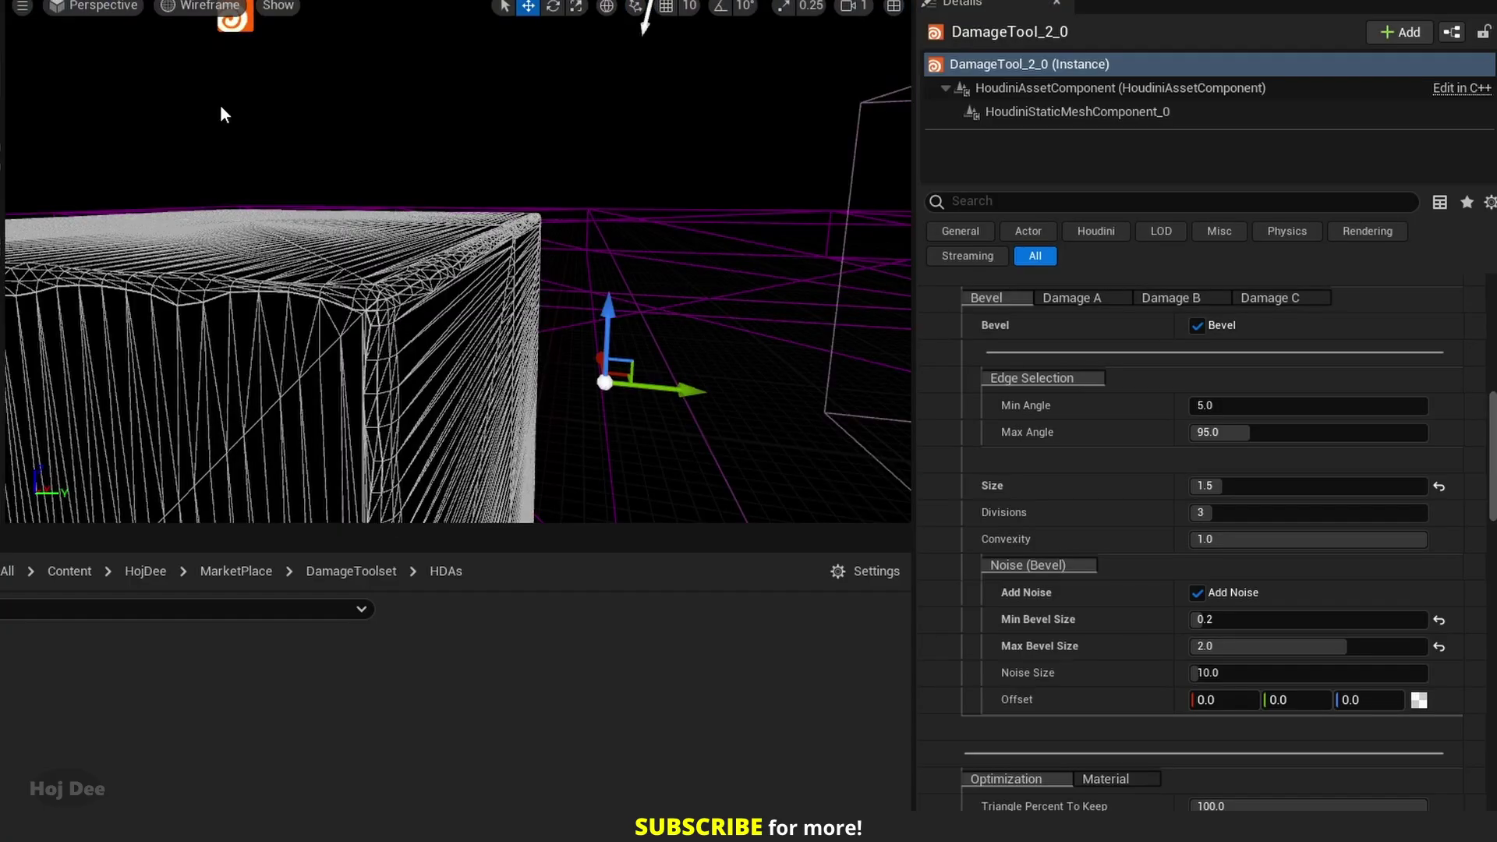
# Set the bevel noise size to 5.0 and return the viewport to Lit view mode
pyautogui.press('w')
pyautogui.moveTo(441, 312); pyautogui.dragTo(441, 312, button='right')
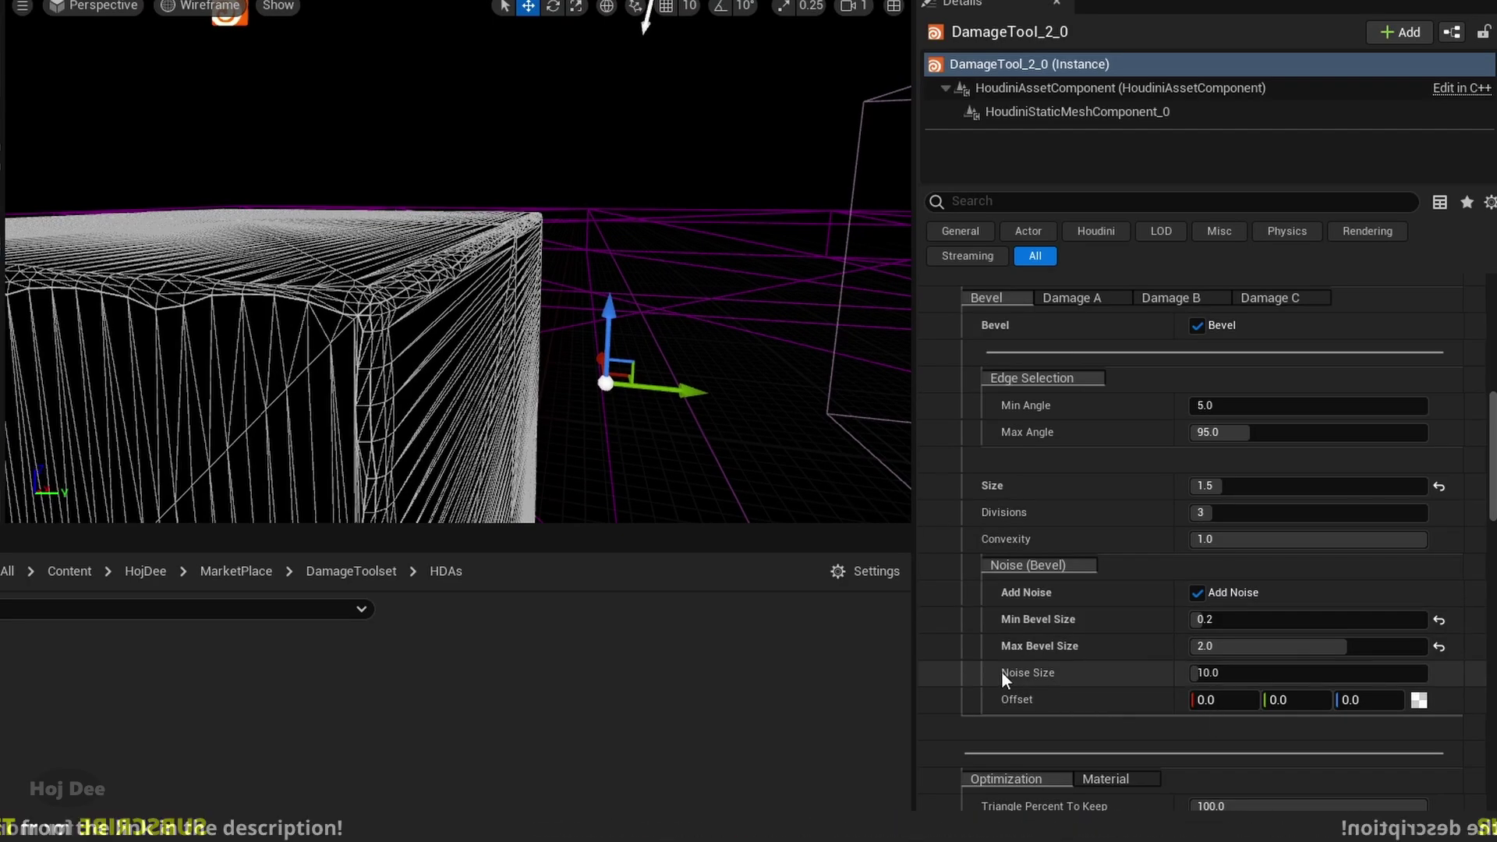
pyautogui.click(1211, 672)
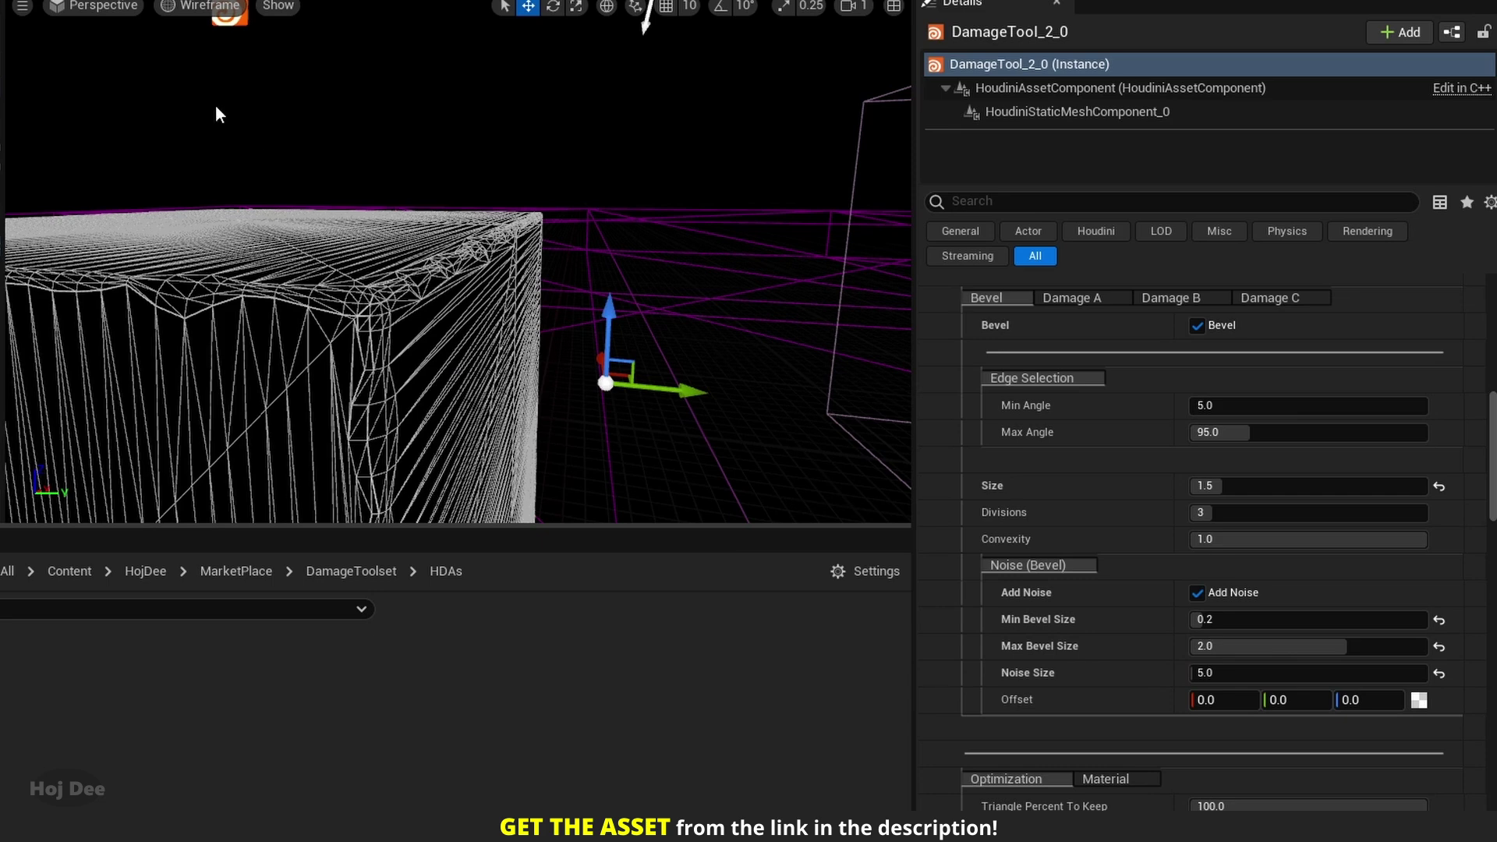
pyautogui.click(203, 7)
pyautogui.click(222, 55)
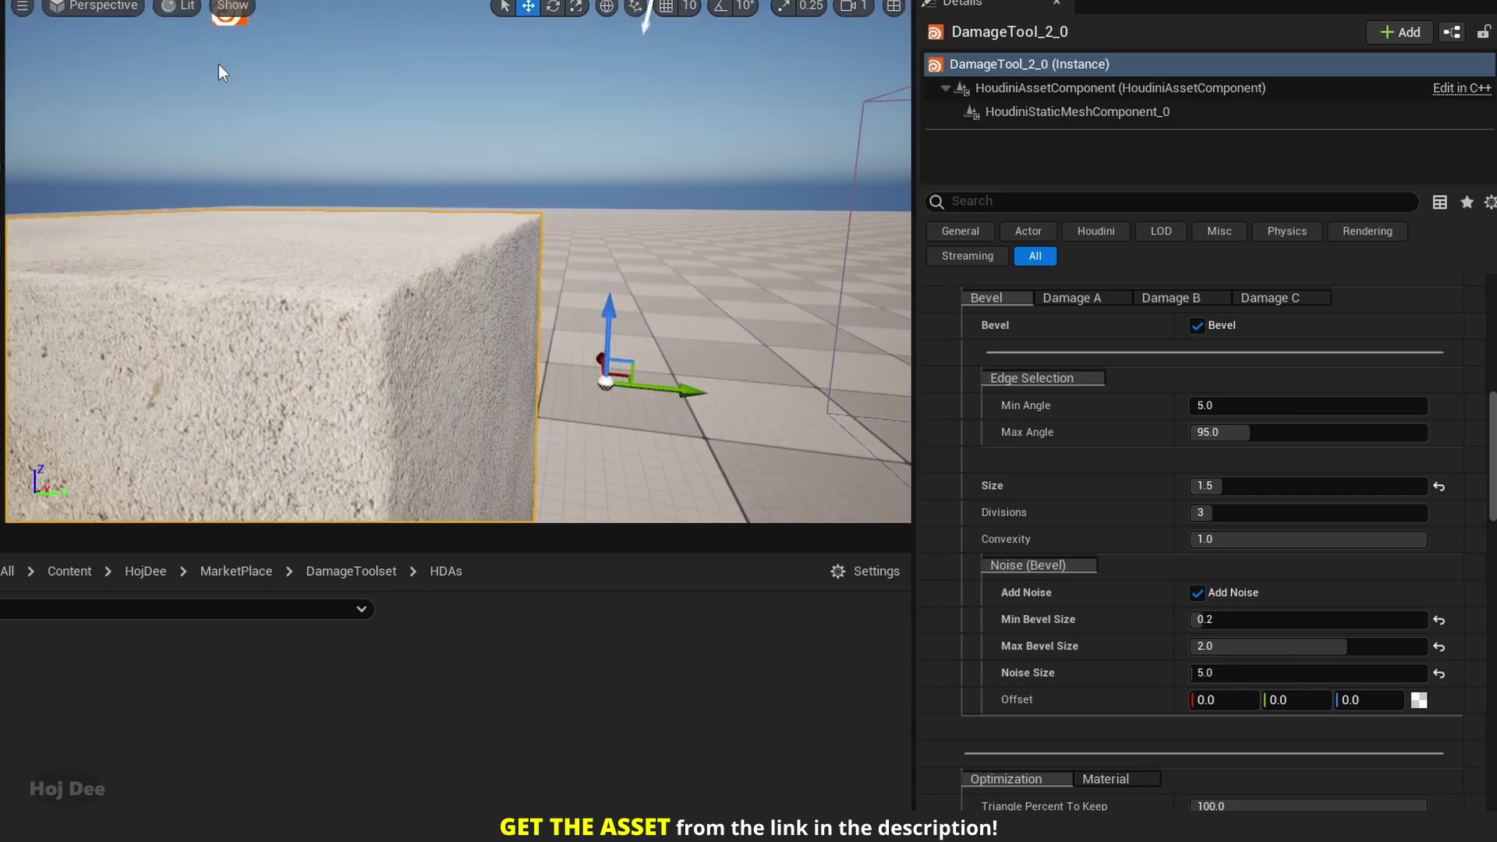
# Examine the cube's noisy beveled edges and corners up close from several sides
pyautogui.scroll(-3, 430, 298)
pyautogui.moveTo(431, 298); pyautogui.dragTo(690, 292, button='right')
pyautogui.press('s')
pyautogui.press('a')
pyautogui.press('q')
pyautogui.press('e')
pyautogui.press('a')
pyautogui.press('d')
pyautogui.press('a')
pyautogui.press('w')
pyautogui.press('s')
pyautogui.moveTo(530, 368); pyautogui.dragTo(508, 398, button='right')
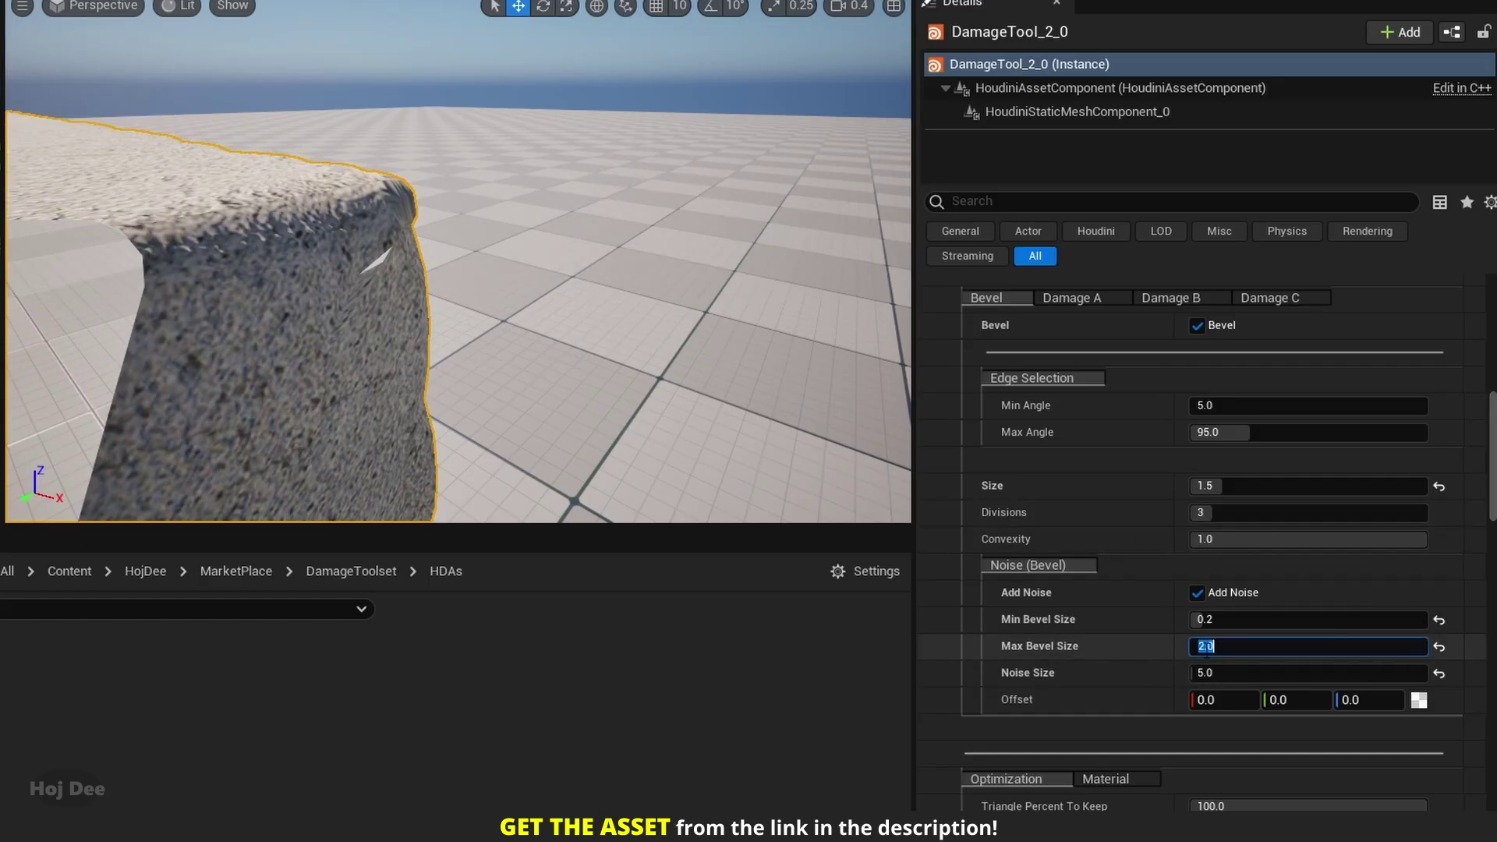
# Set the bevel noise's maximum bevel size to 1.8
pyautogui.write('1')
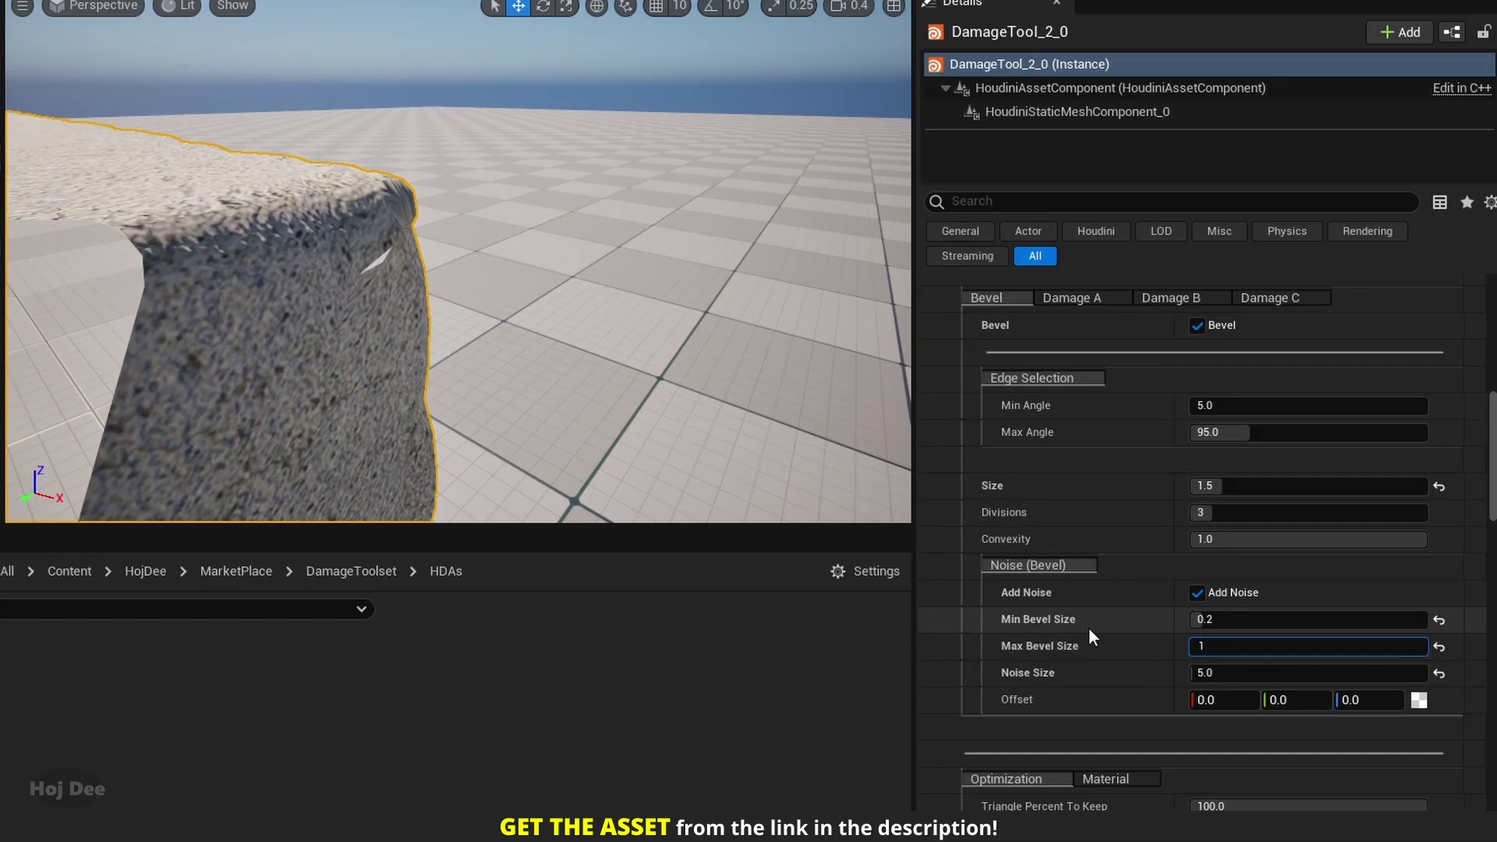
pyautogui.write('.8')
pyautogui.press('Return')
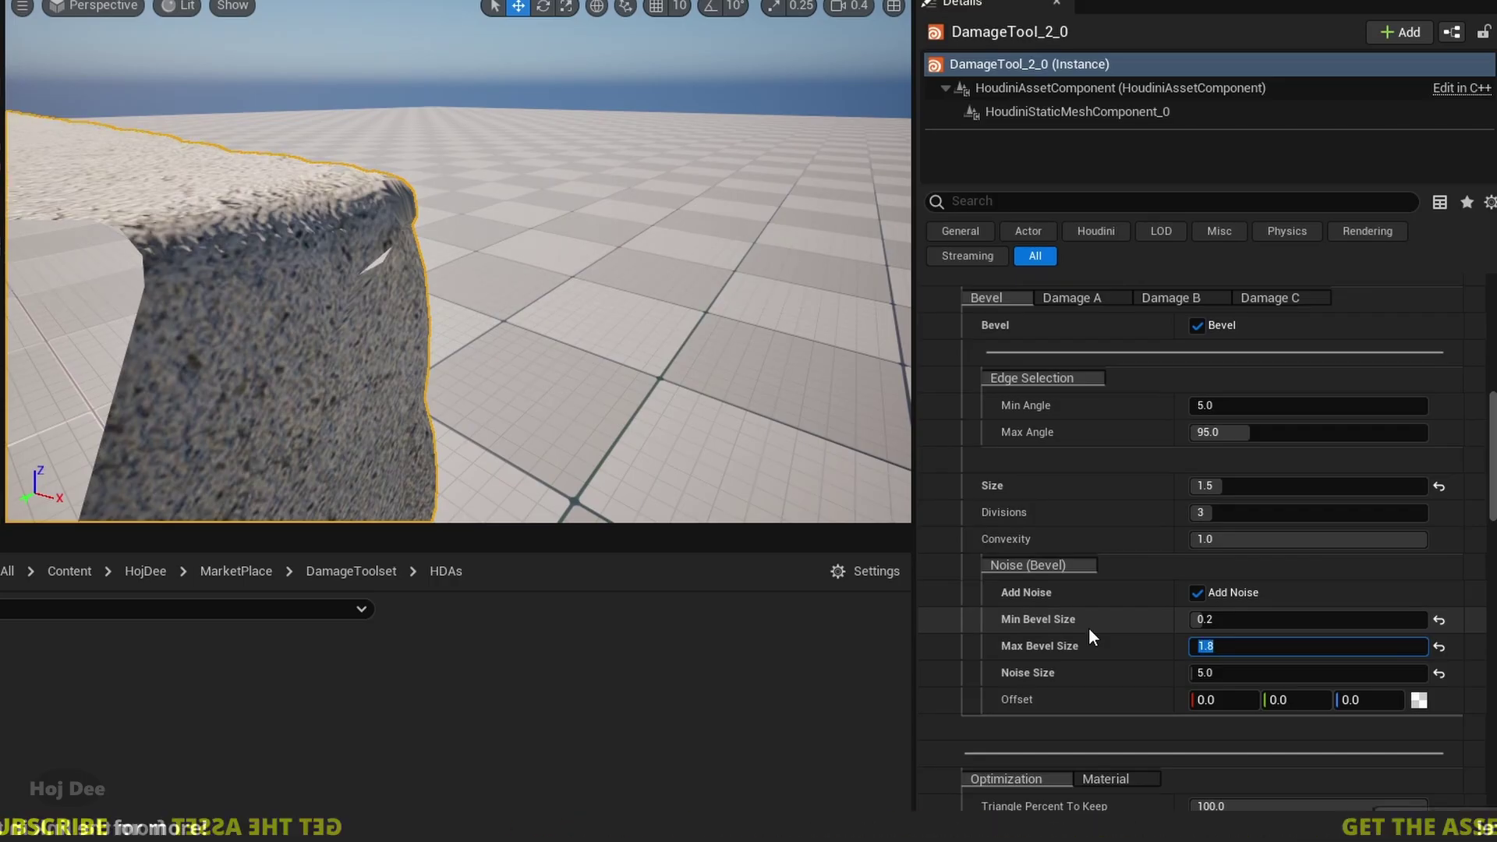
pyautogui.moveTo(635, 354); pyautogui.dragTo(594, 337, button='right')
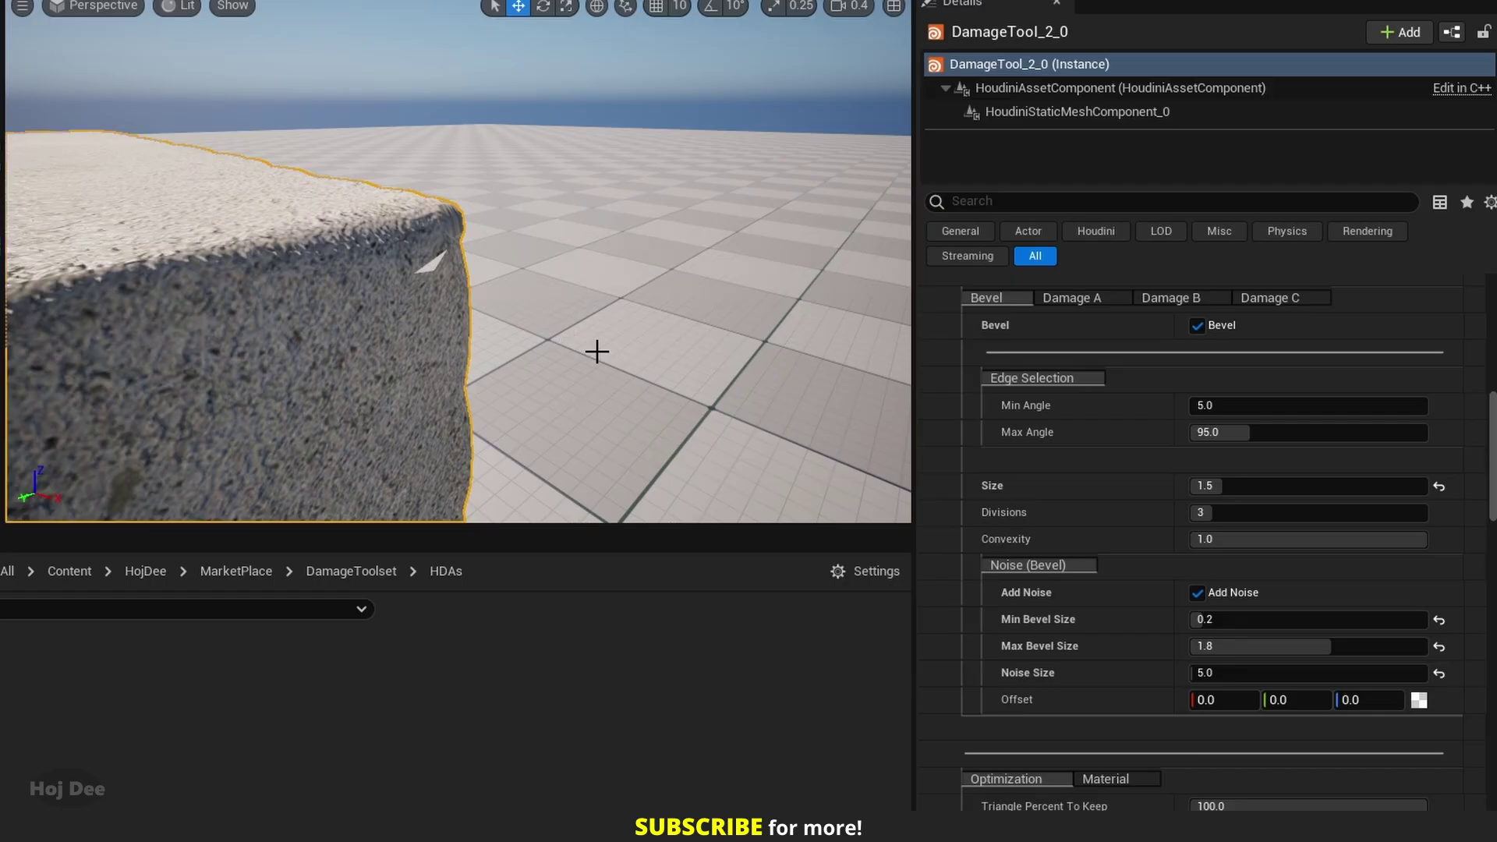
# Change the damage tool's View Mode parameter to Detail View 1 and check the cube's edge
pyautogui.scroll(5, 1098, 418)
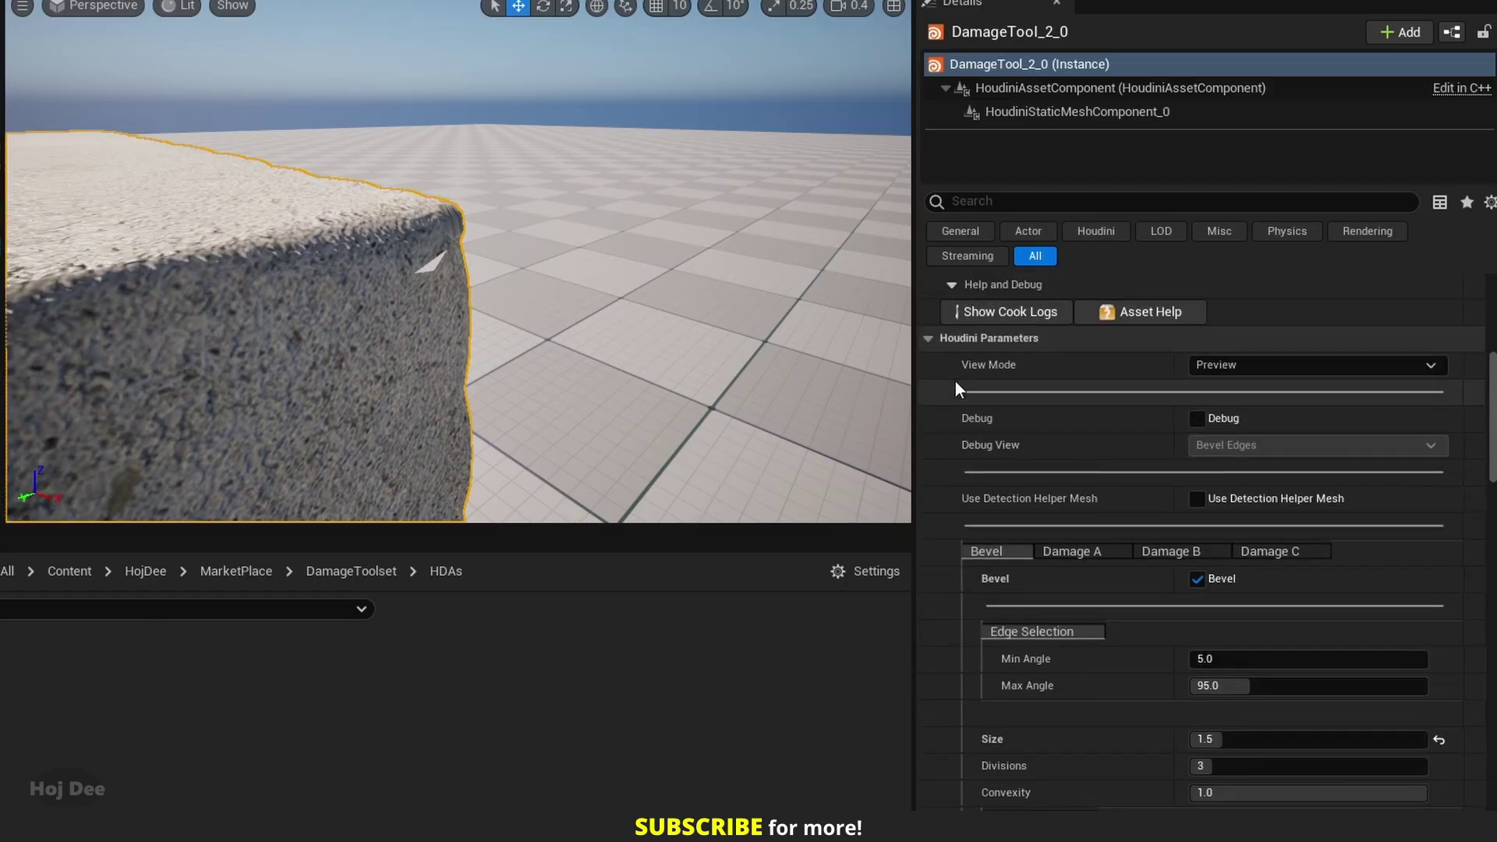
pyautogui.click(1207, 367)
pyautogui.click(1224, 403)
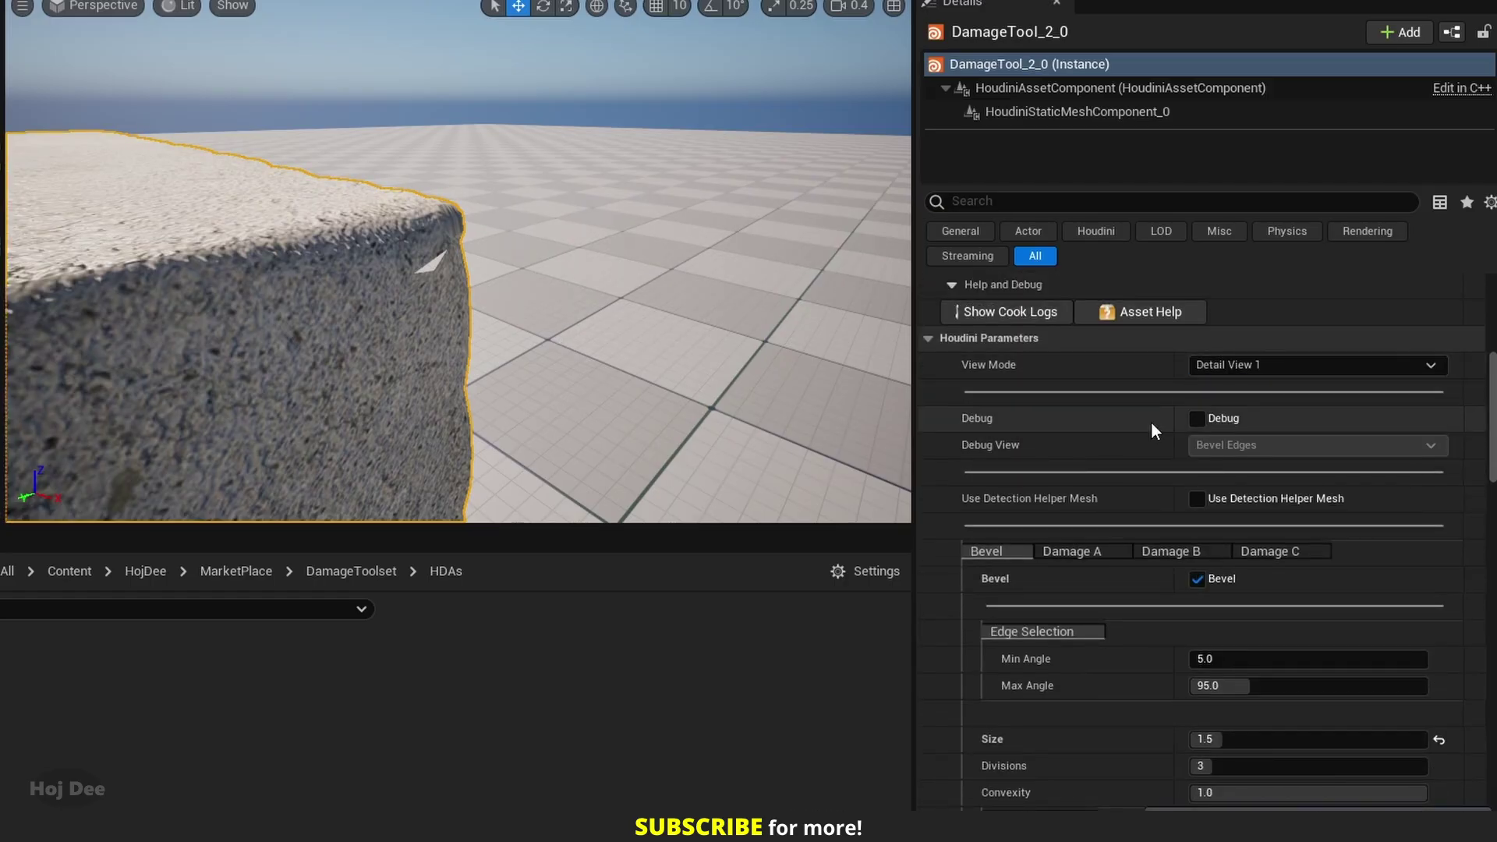
pyautogui.moveTo(623, 343); pyautogui.dragTo(628, 306, button='right')
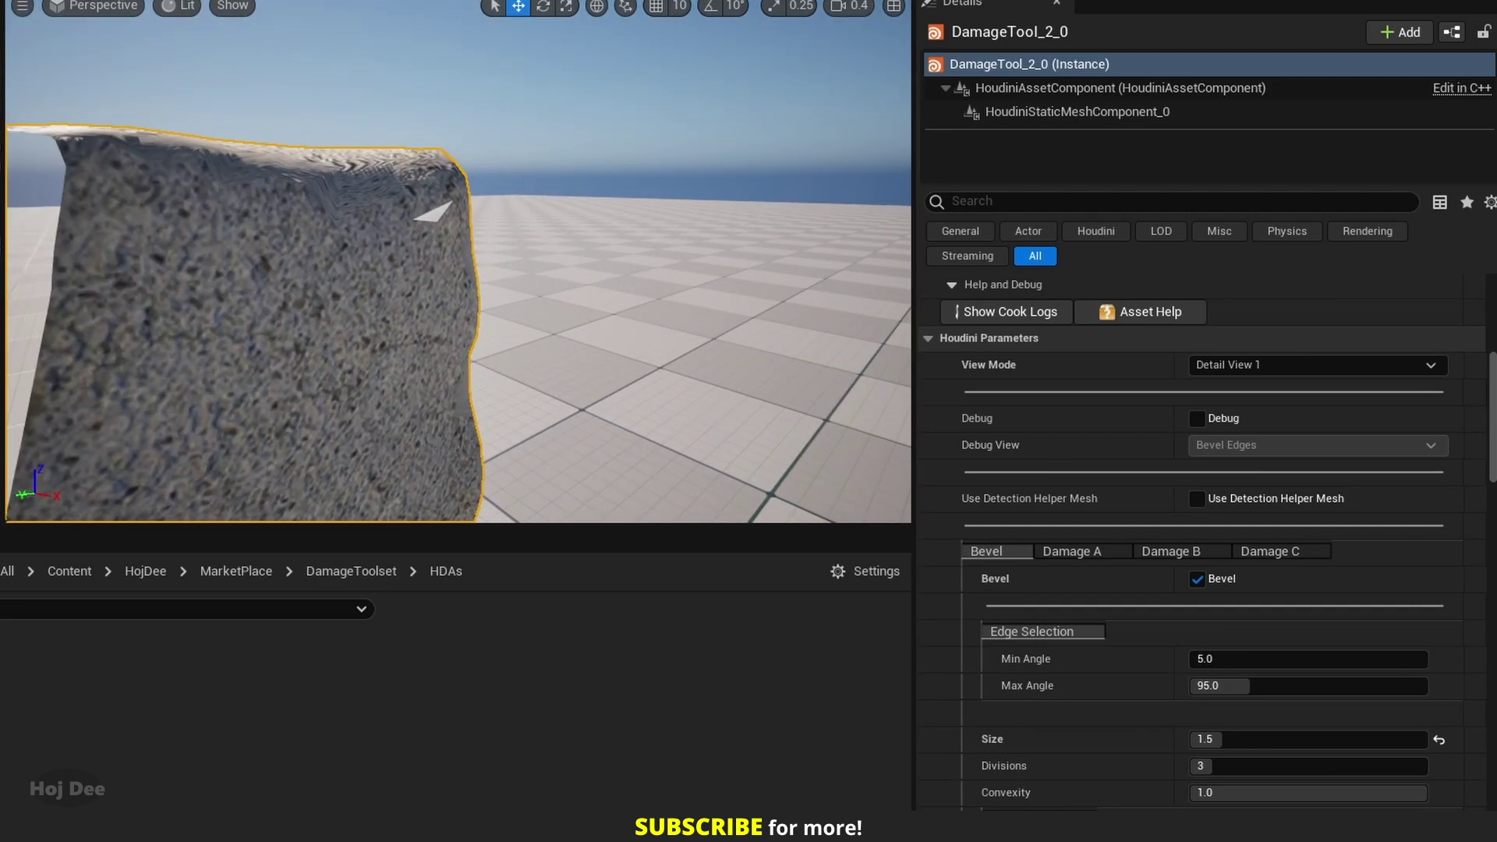
# Set the bevel noise's minimum bevel size to 0.1 and check the cube's edges
pyautogui.scroll(-4, 1116, 717)
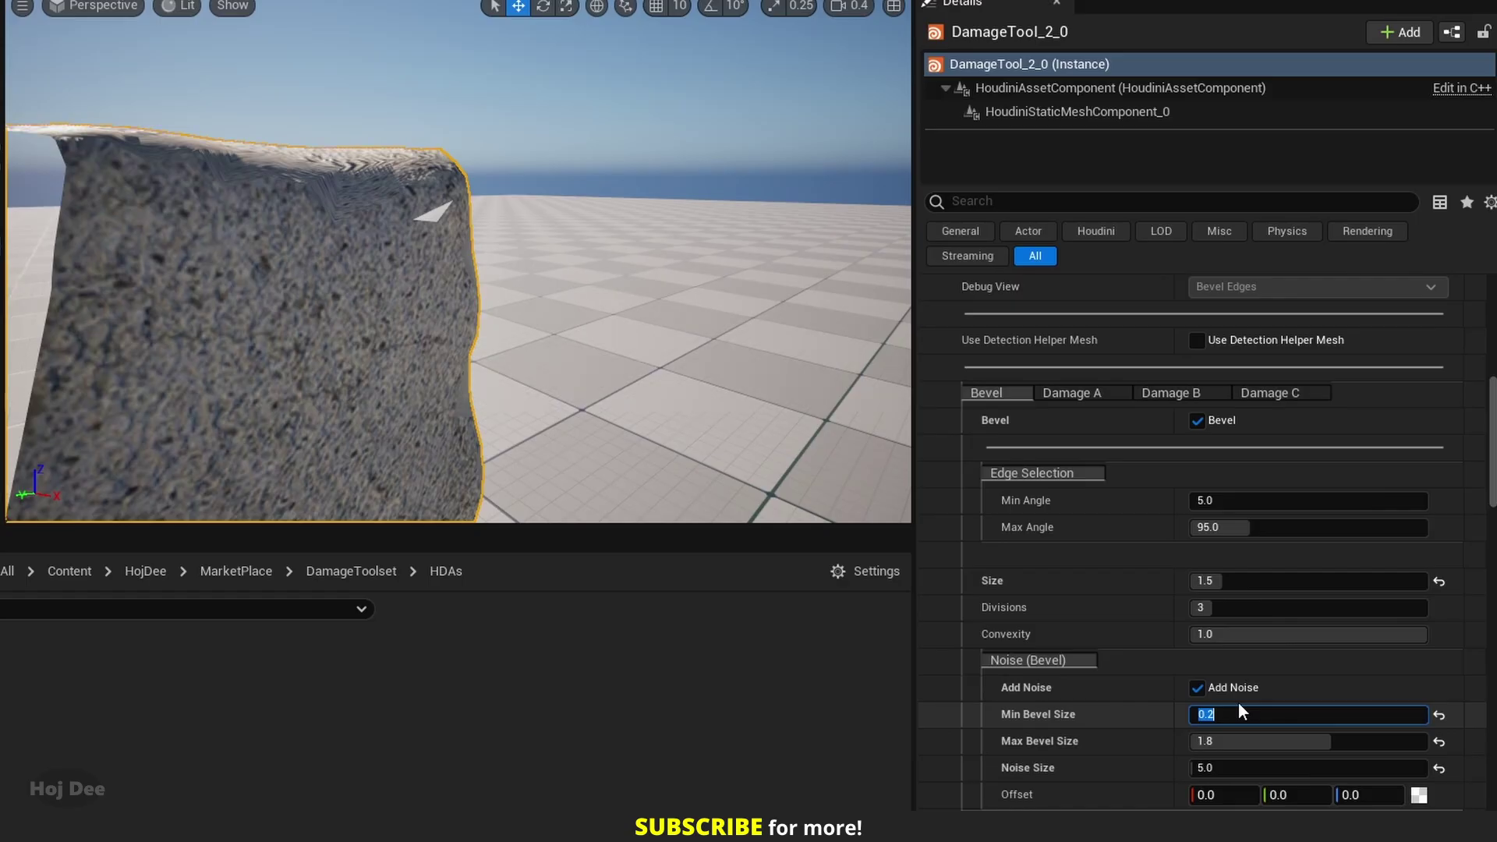
pyautogui.press('Return')
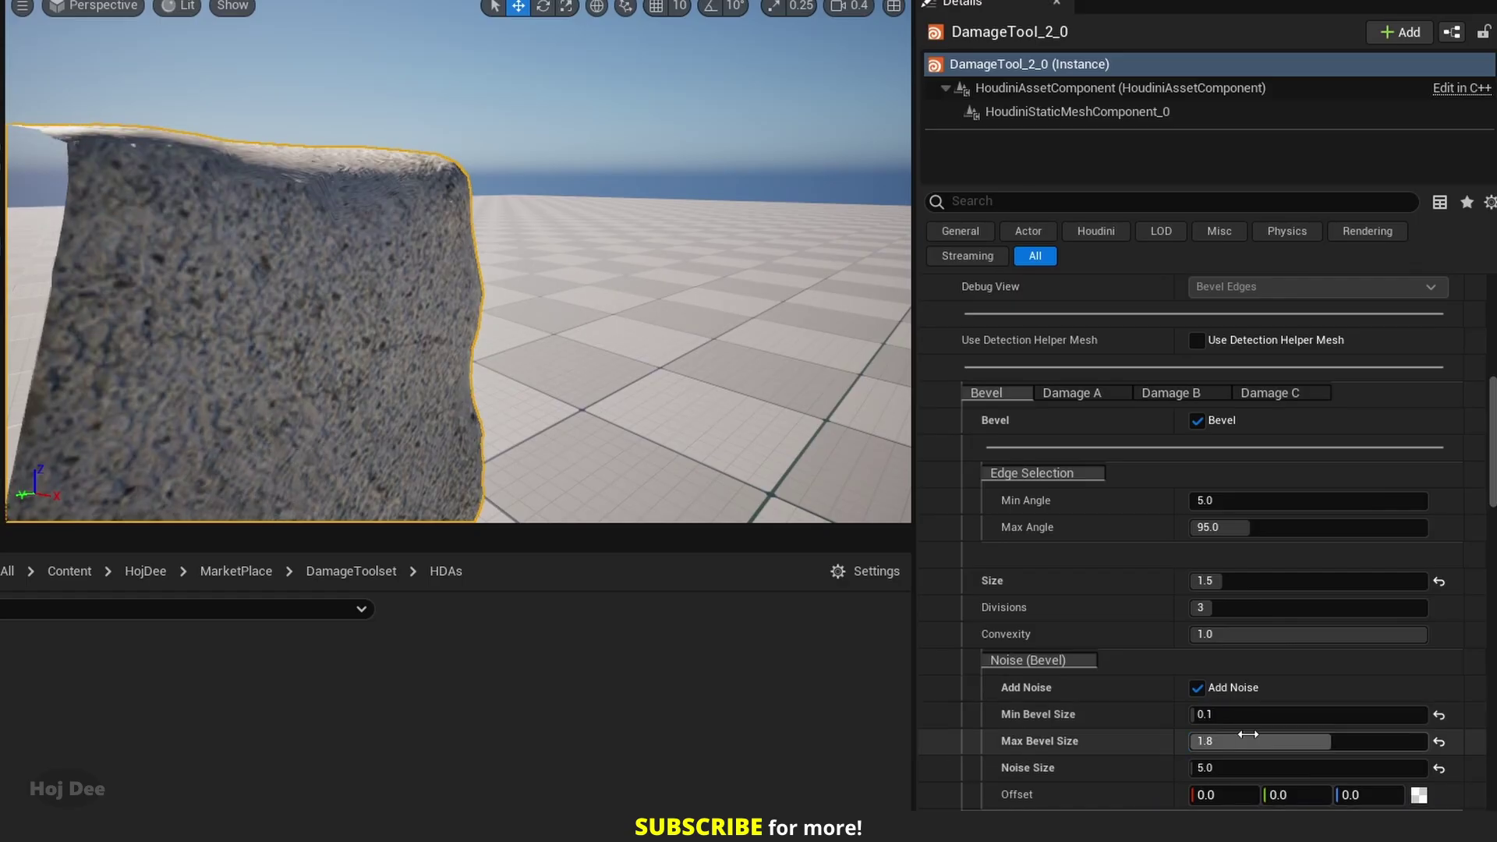
pyautogui.moveTo(762, 484); pyautogui.dragTo(849, 477, button='right')
pyautogui.moveTo(483, 311); pyautogui.dragTo(489, 312, button='right')
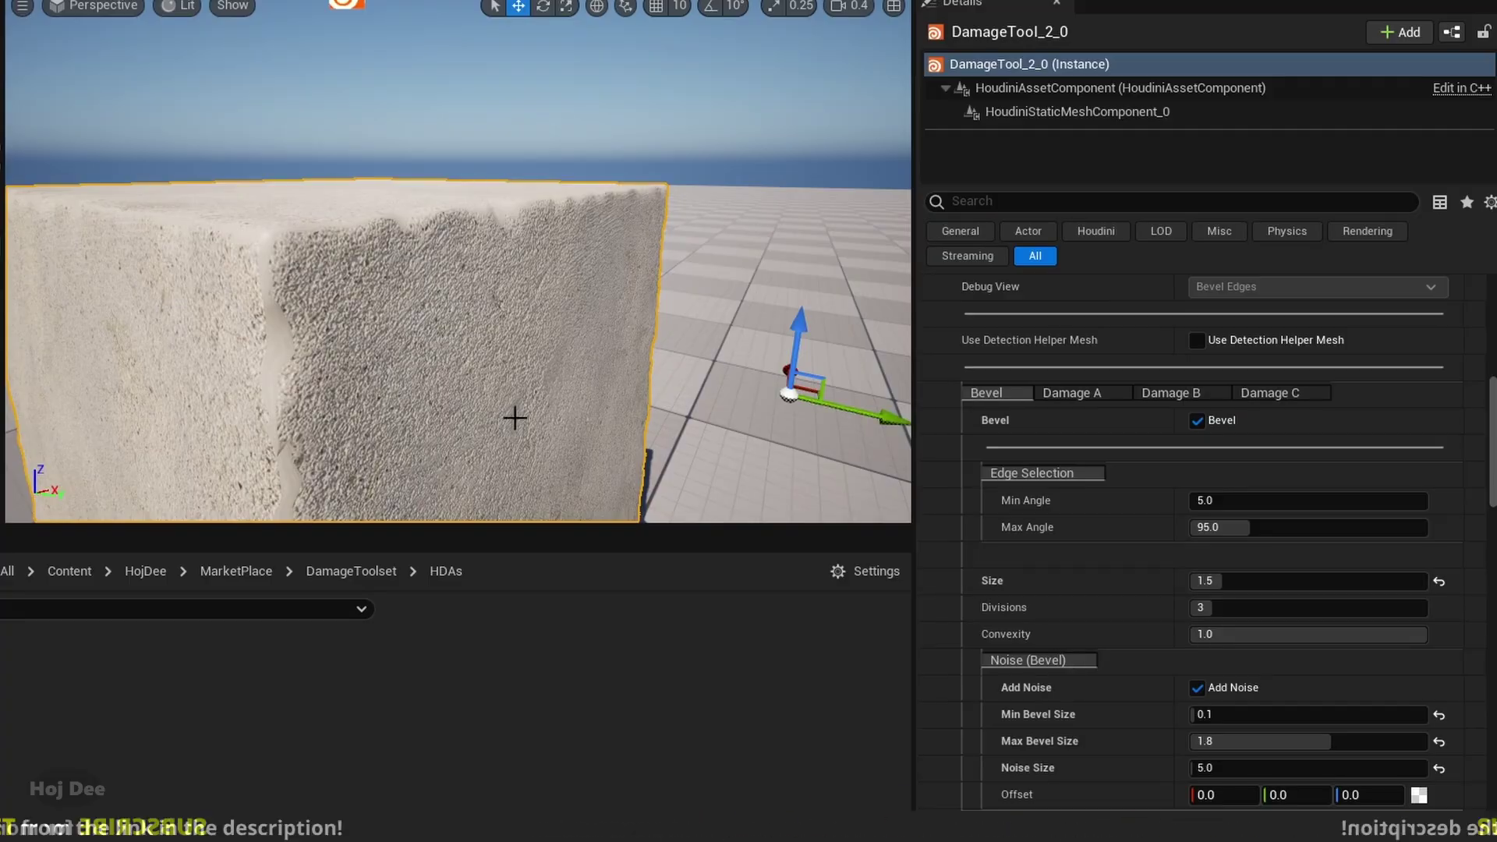
pyautogui.moveTo(497, 376); pyautogui.dragTo(534, 368, button='right')
# Enable Vertex Color in the tool's material settings and turn off the G (Damage C) and B (Surface Wear) channels, keeping only R (Edge Wear)
pyautogui.scroll(-5, 1088, 632)
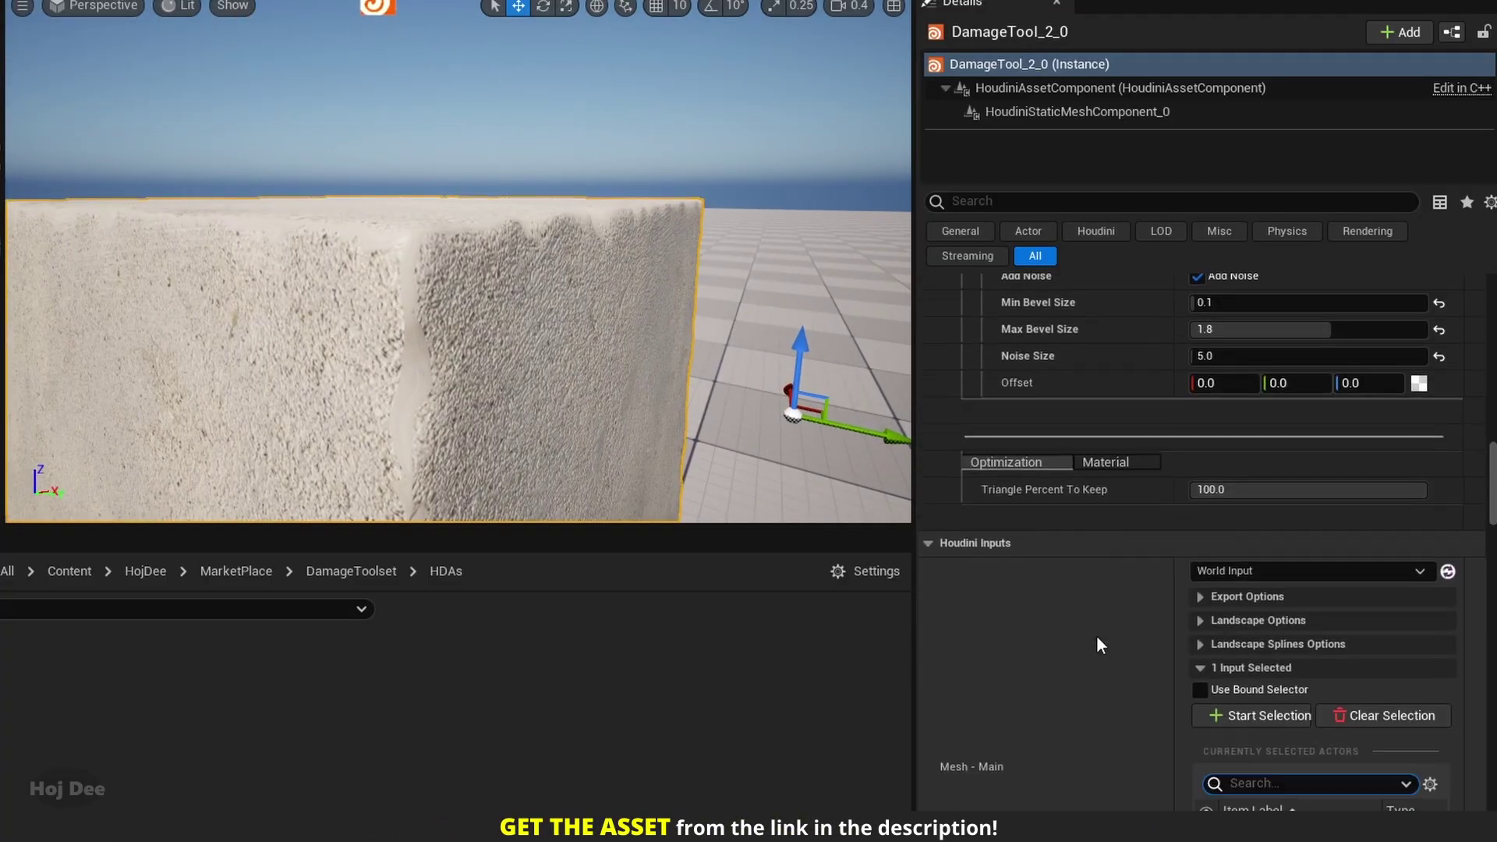
pyautogui.click(1116, 461)
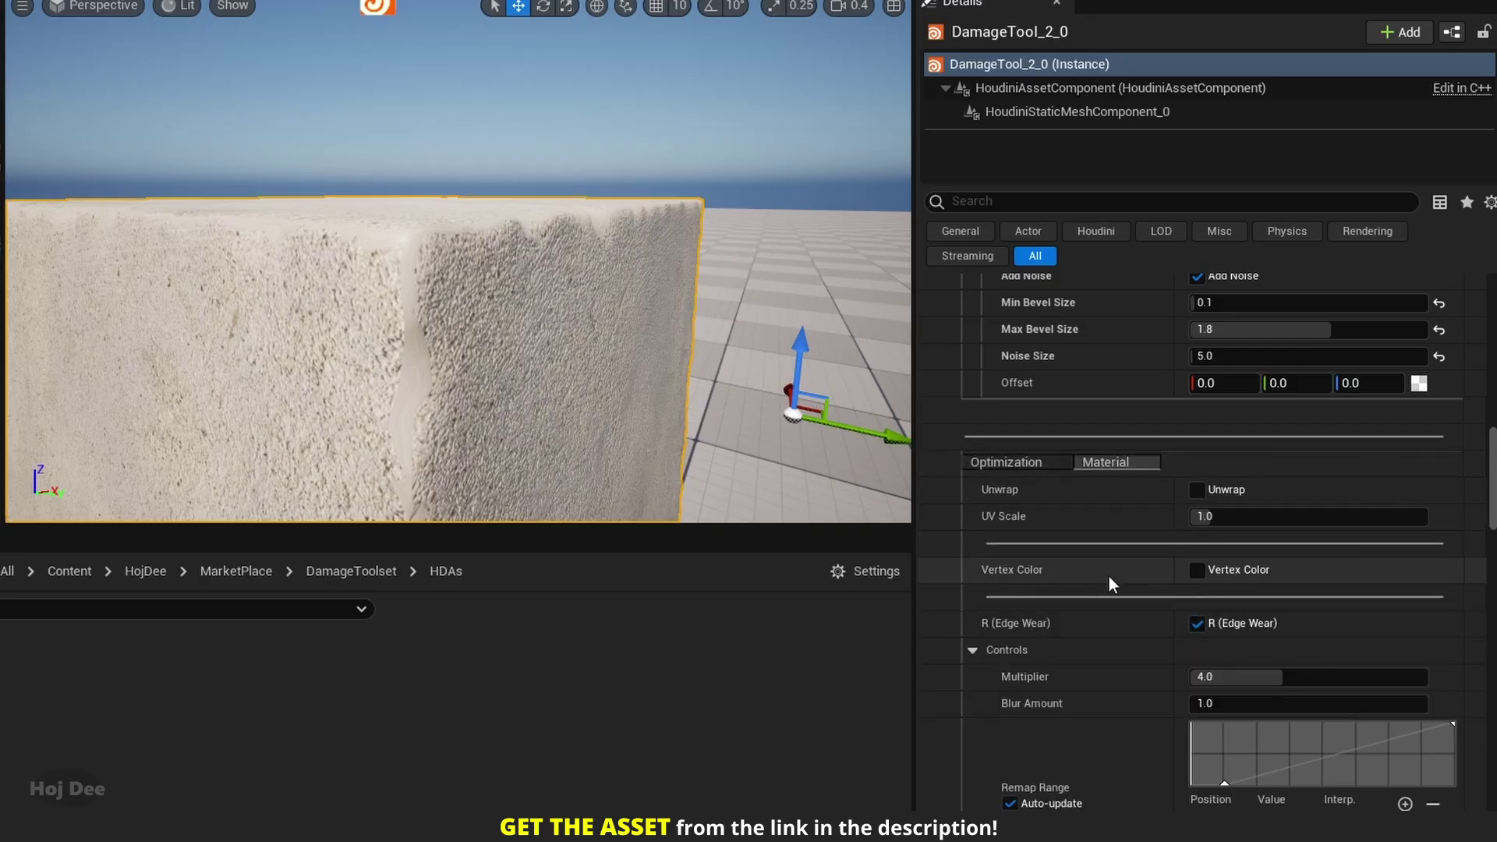
pyautogui.click(1212, 568)
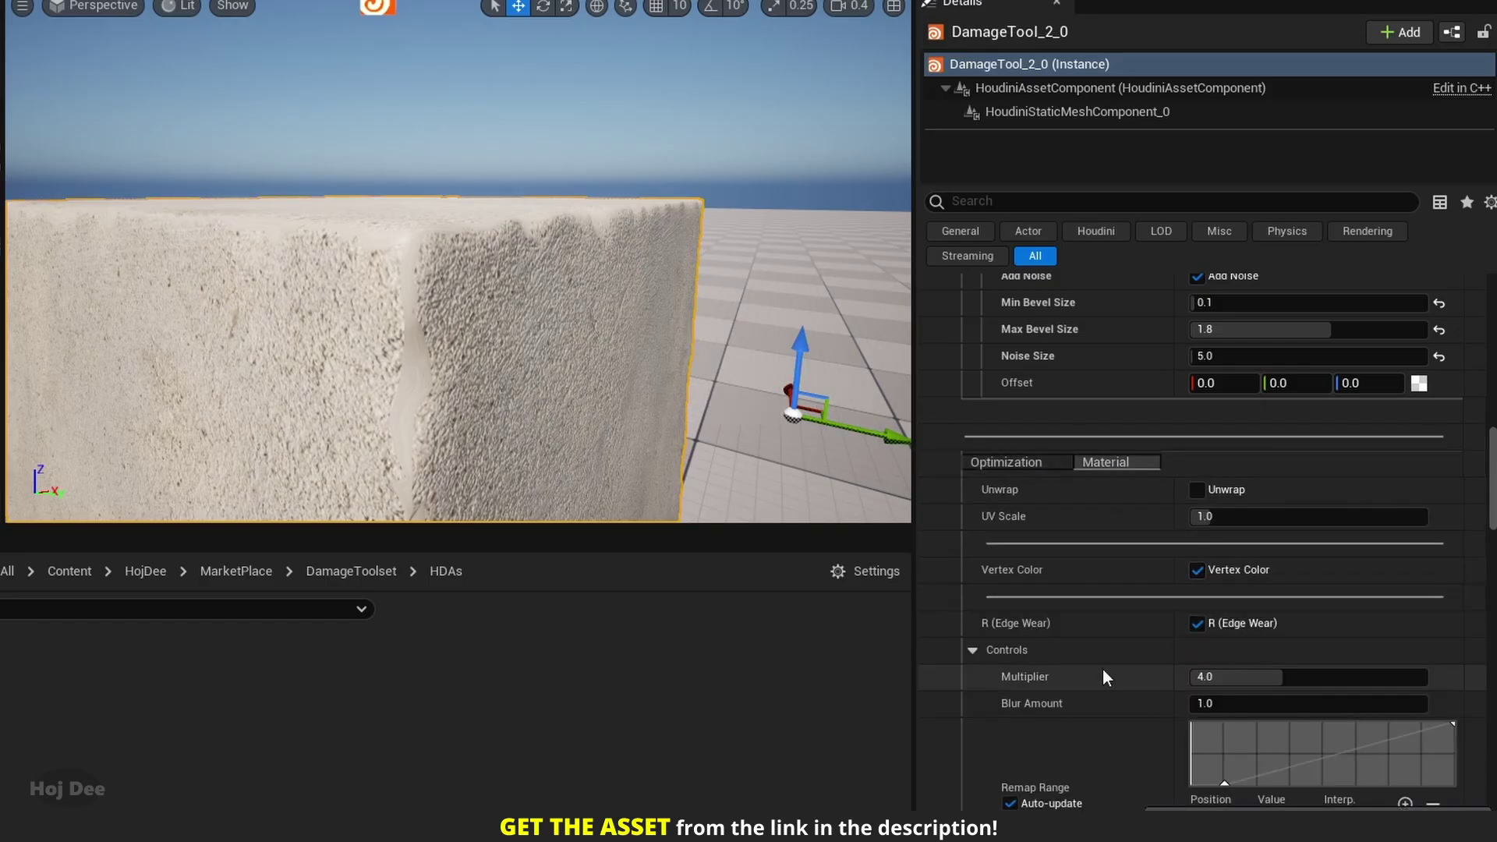
pyautogui.scroll(-3, 1102, 669)
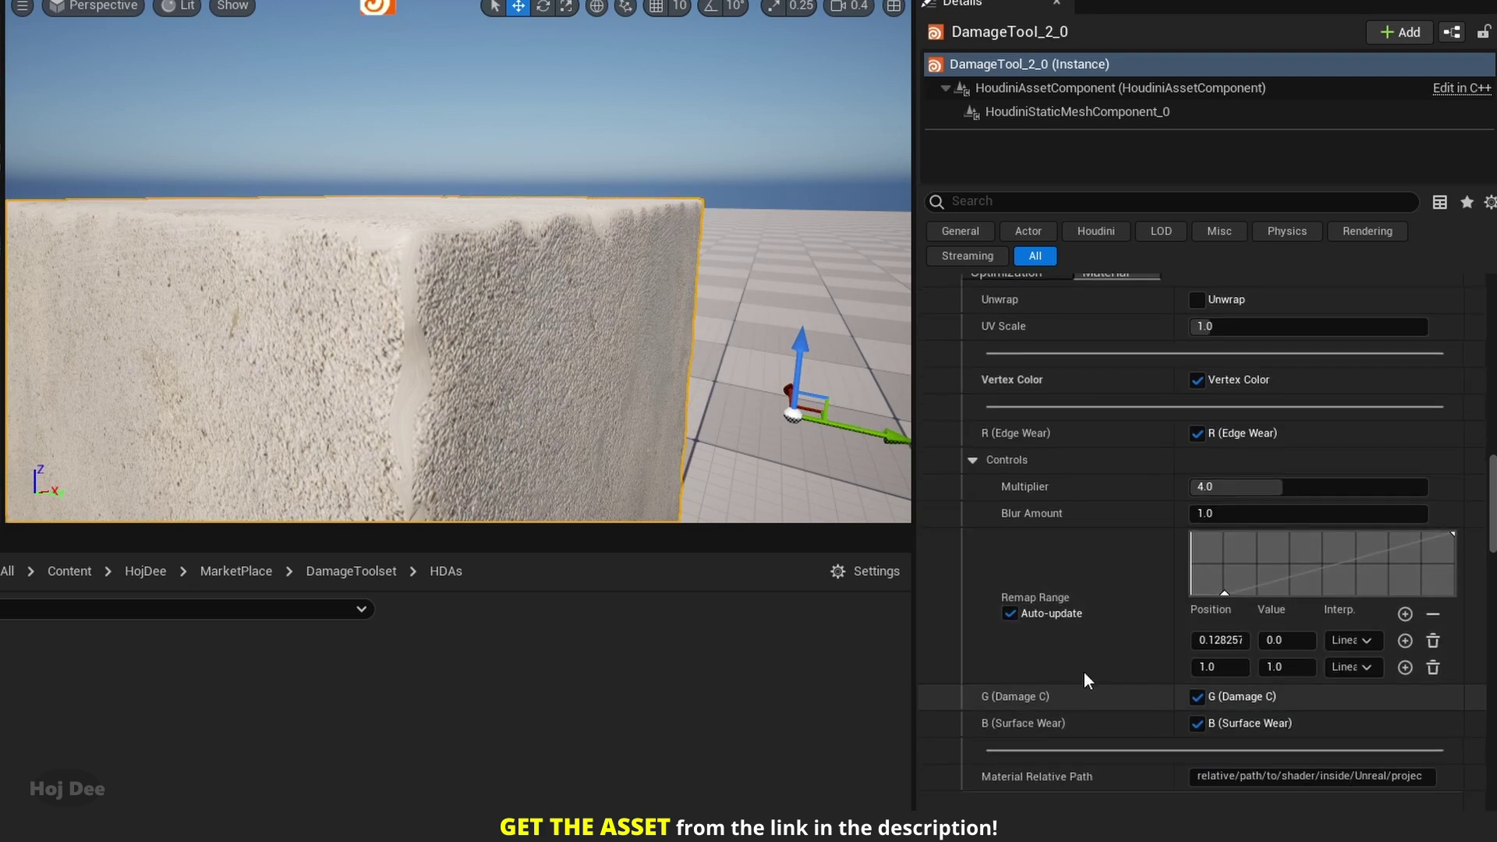
pyautogui.click(1199, 698)
pyautogui.click(1198, 723)
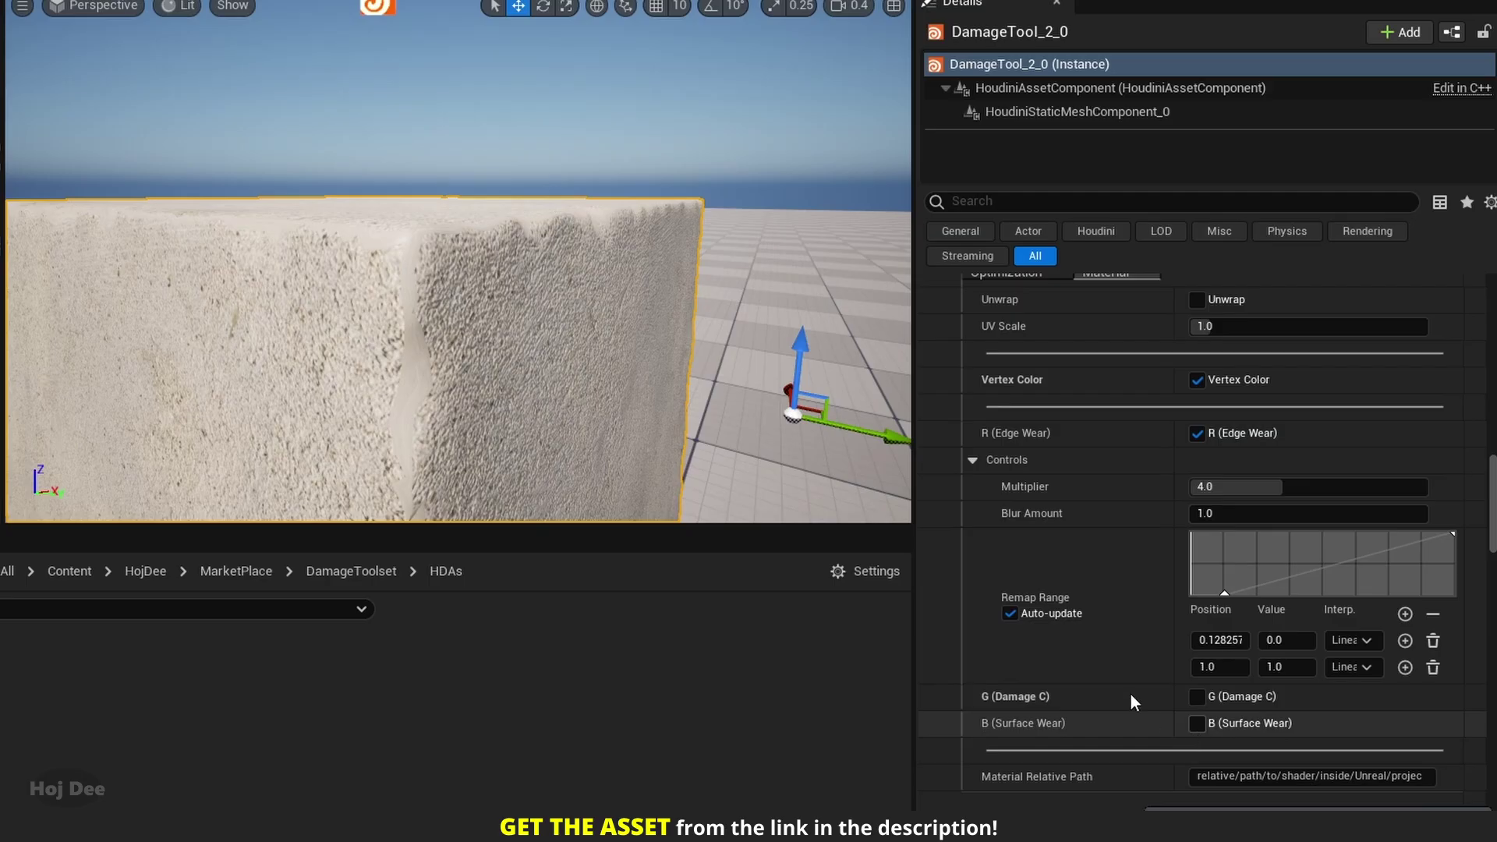
# Apply the M_VertexColor_1 material from the DamageToolset Materials folder to the damaged cube
pyautogui.moveTo(698, 427)
pyautogui.mouseDown(button='right')
pyautogui.moveTo(667, 429)
pyautogui.moveTo(696, 444)
pyautogui.mouseUp(button='right')
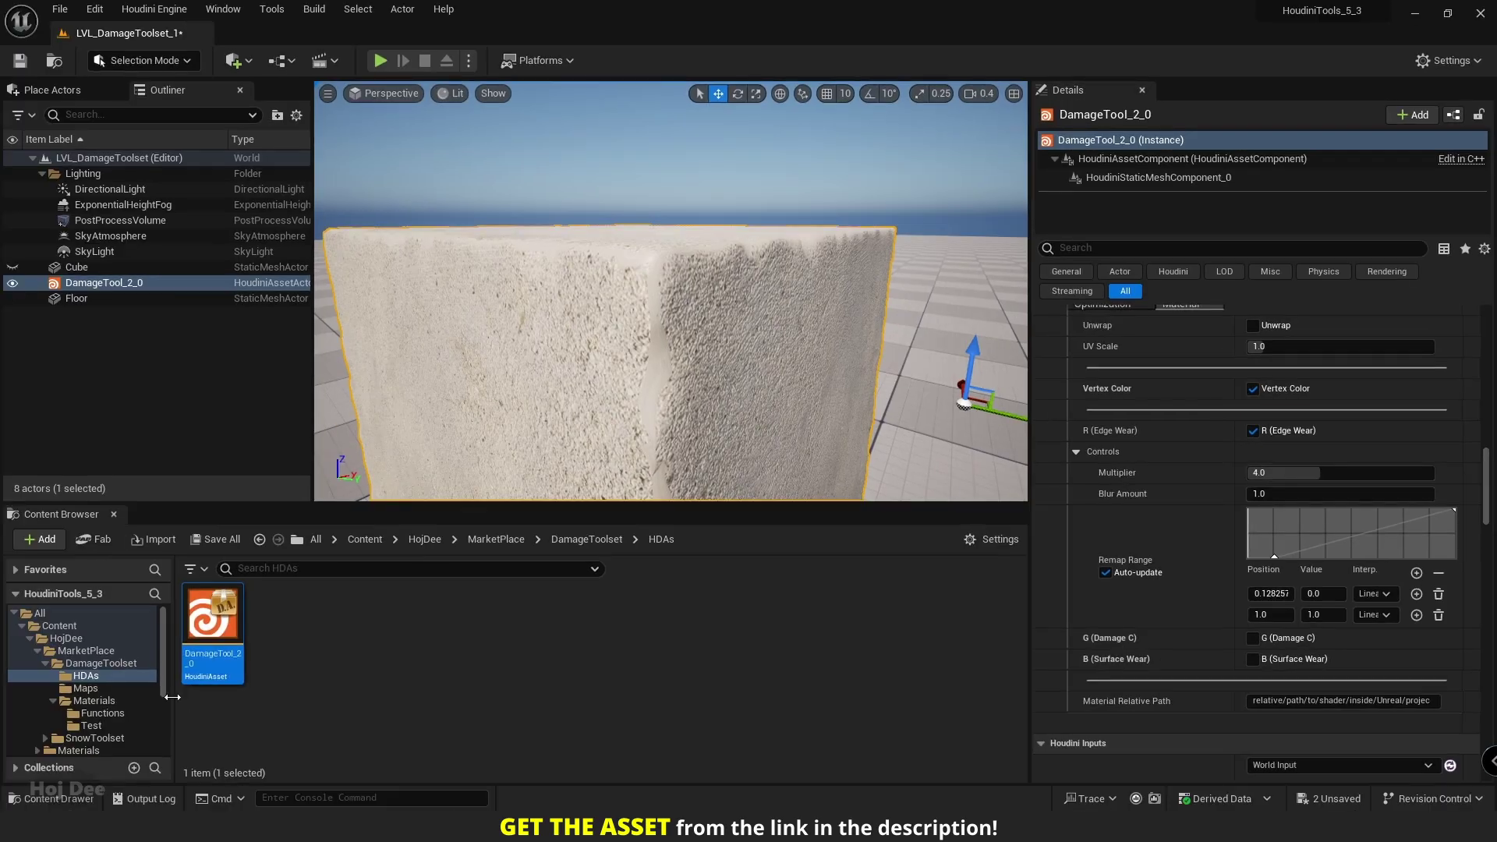
pyautogui.click(92, 700)
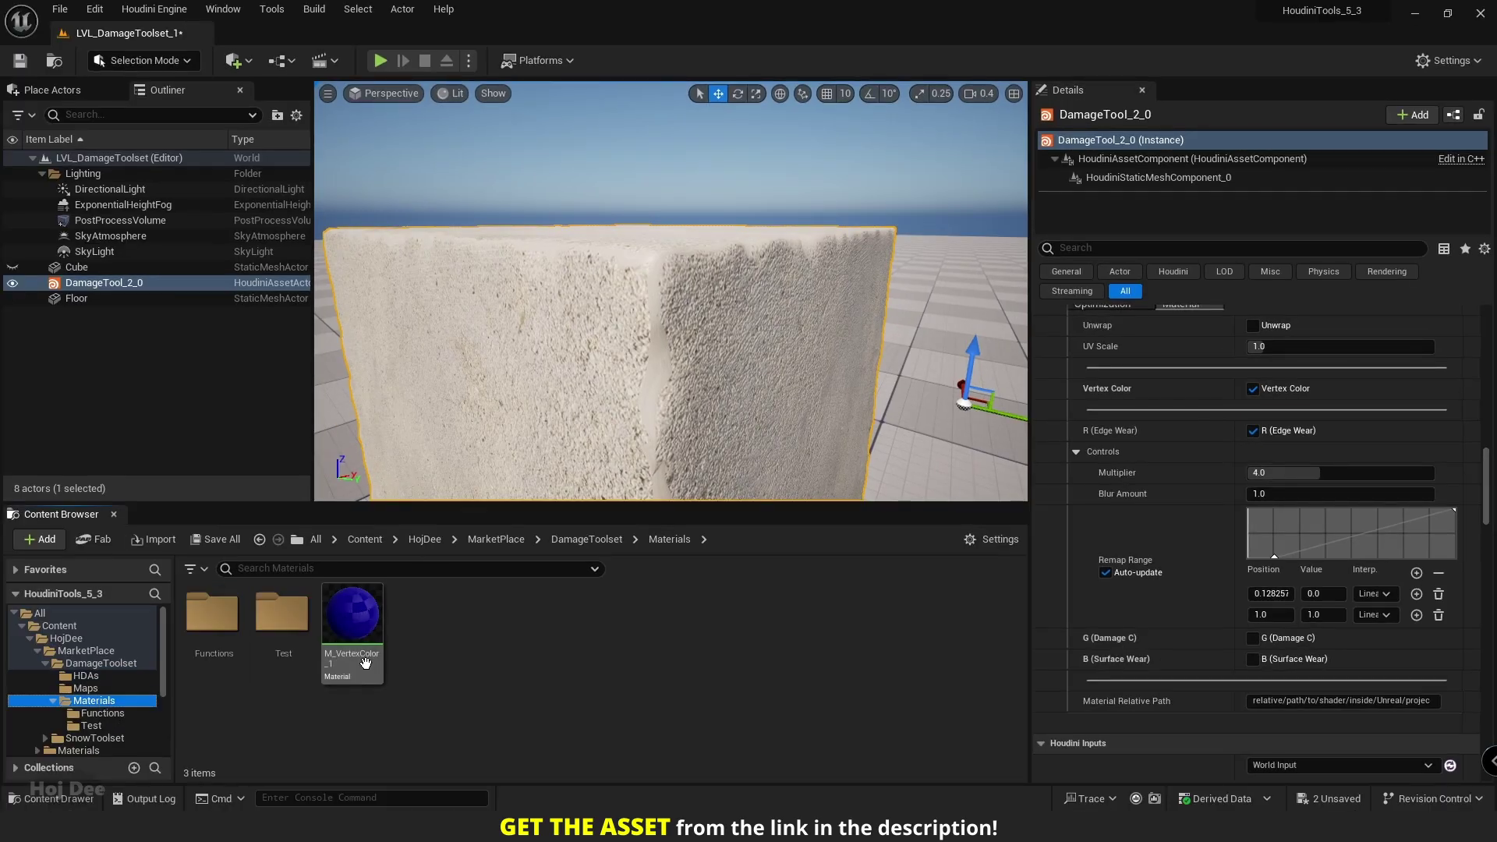
pyautogui.moveTo(365, 663); pyautogui.dragTo(521, 449)
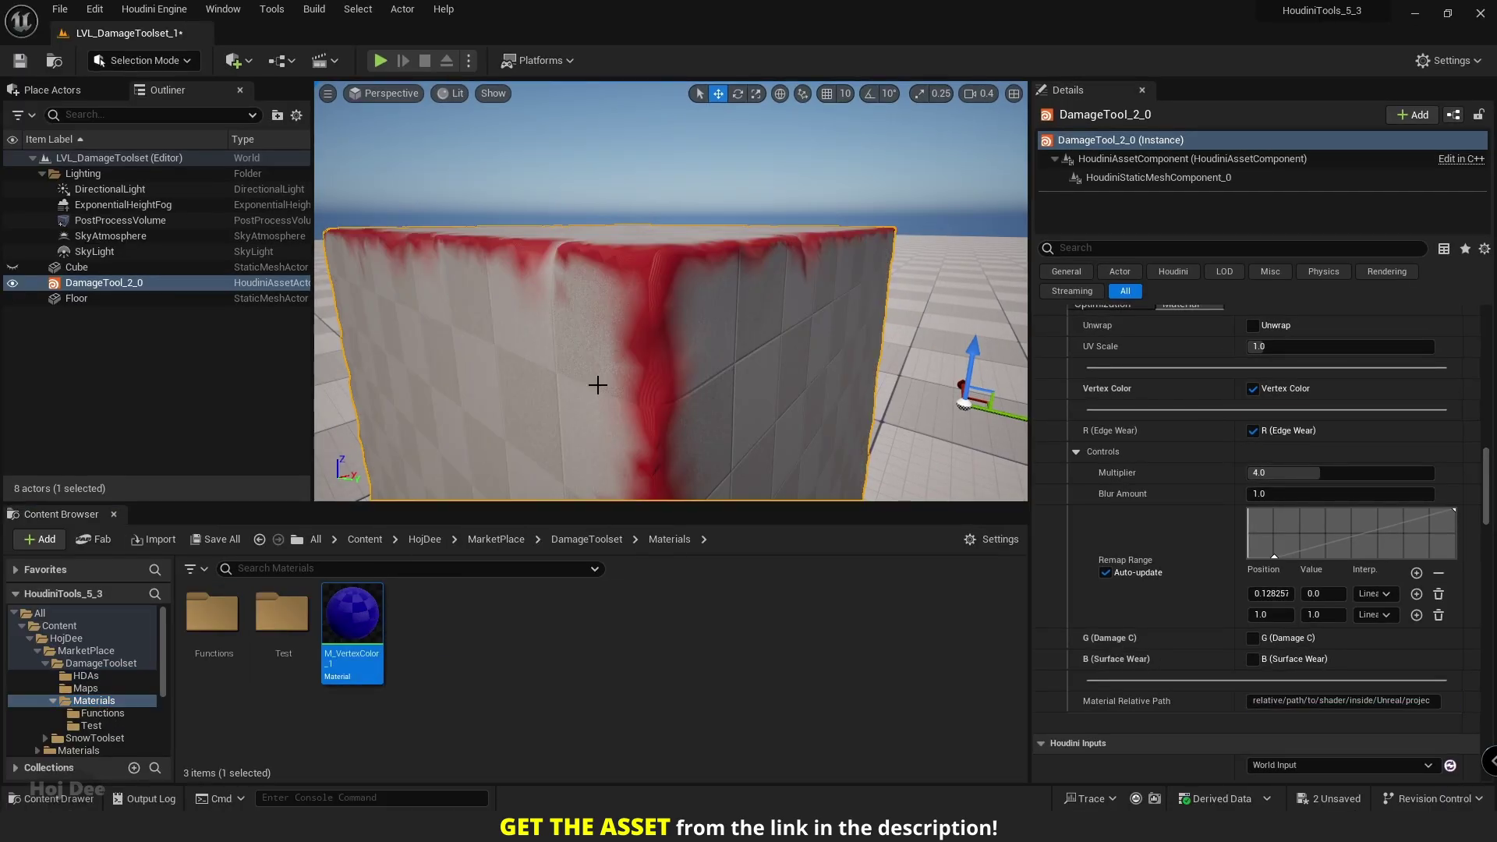
# Examine the edge wear vertex color mask along the cube's edges from all sides
pyautogui.moveTo(670, 291); pyautogui.dragTo(675, 316, button='right')
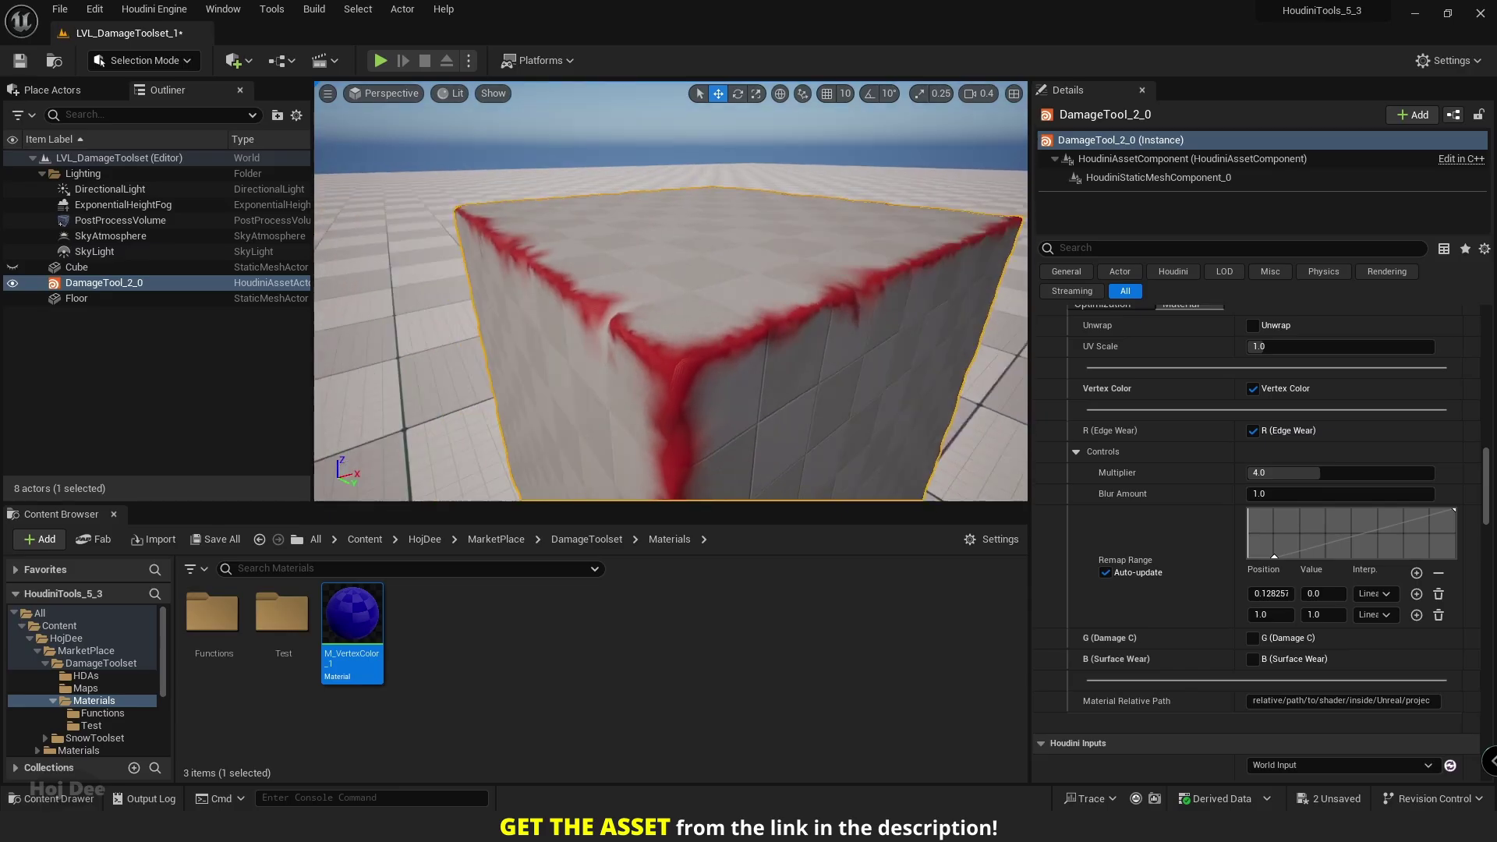
pyautogui.moveTo(671, 291); pyautogui.dragTo(725, 290, button='right')
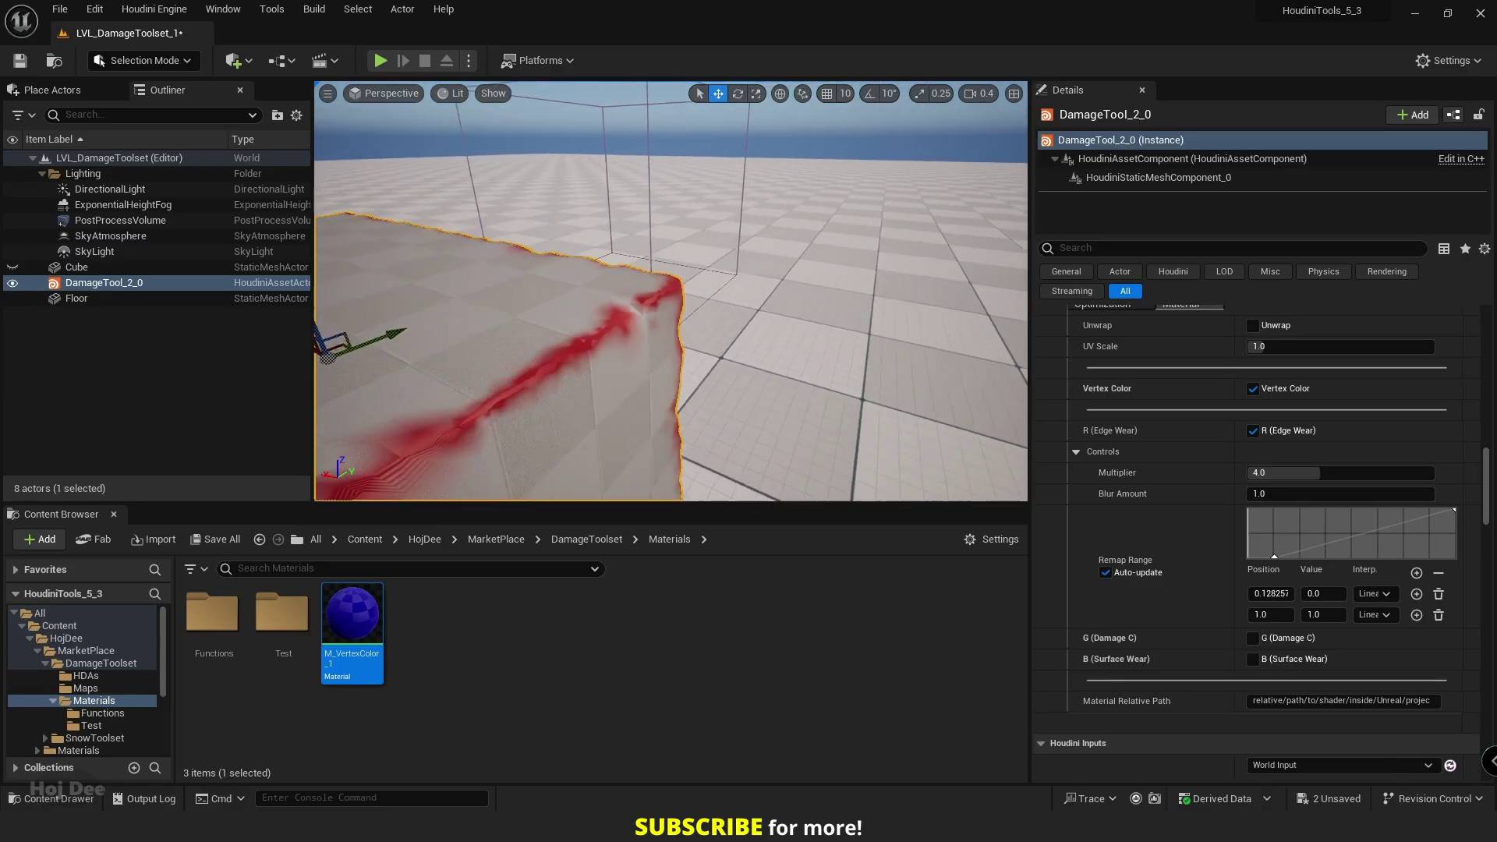
pyautogui.moveTo(670, 290); pyautogui.dragTo(468, 288, button='right')
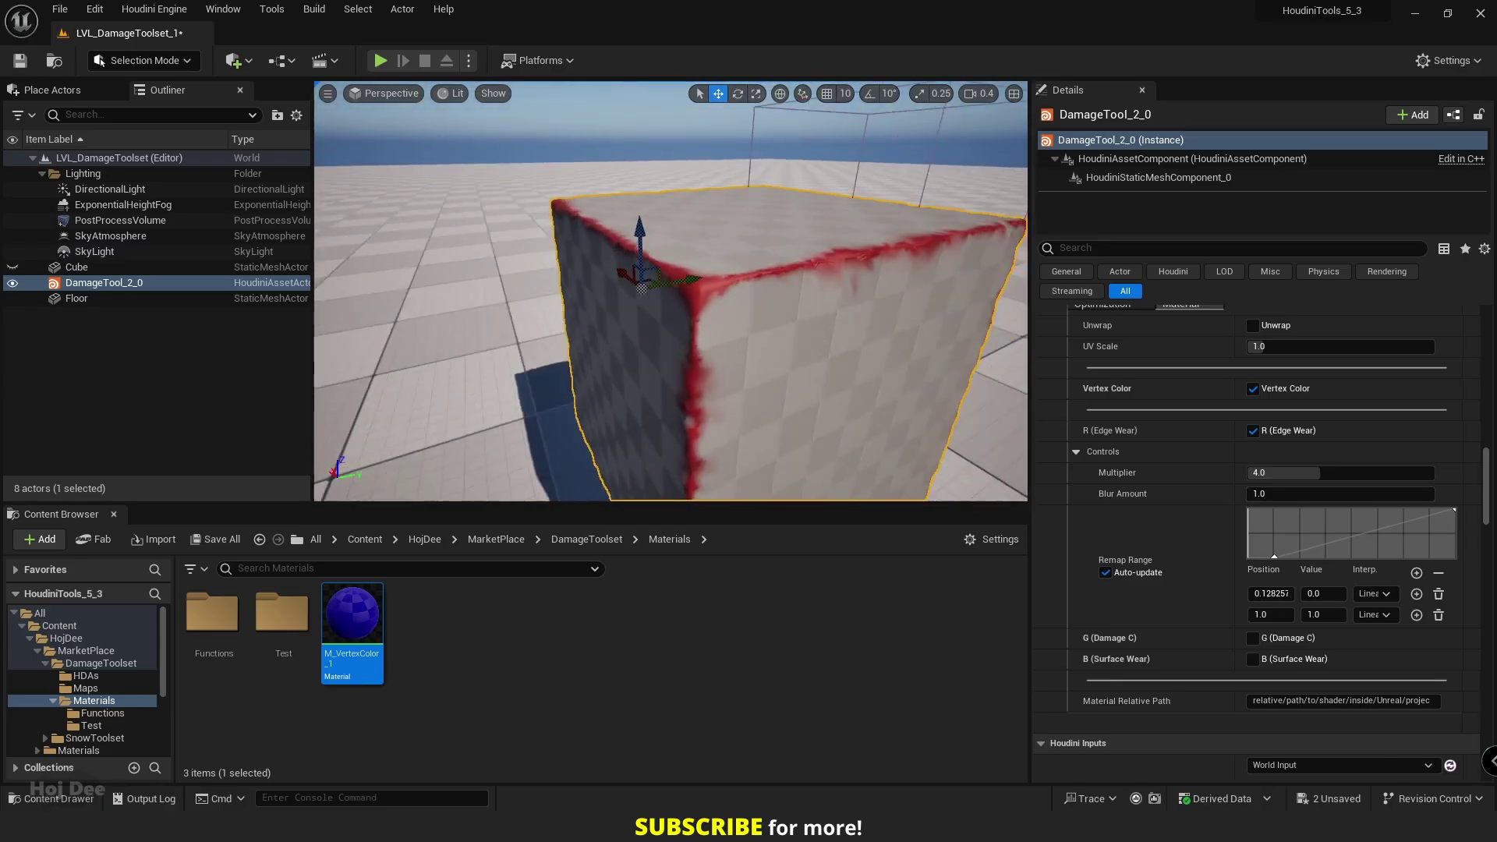
pyautogui.moveTo(670, 291); pyautogui.dragTo(764, 273, button='right')
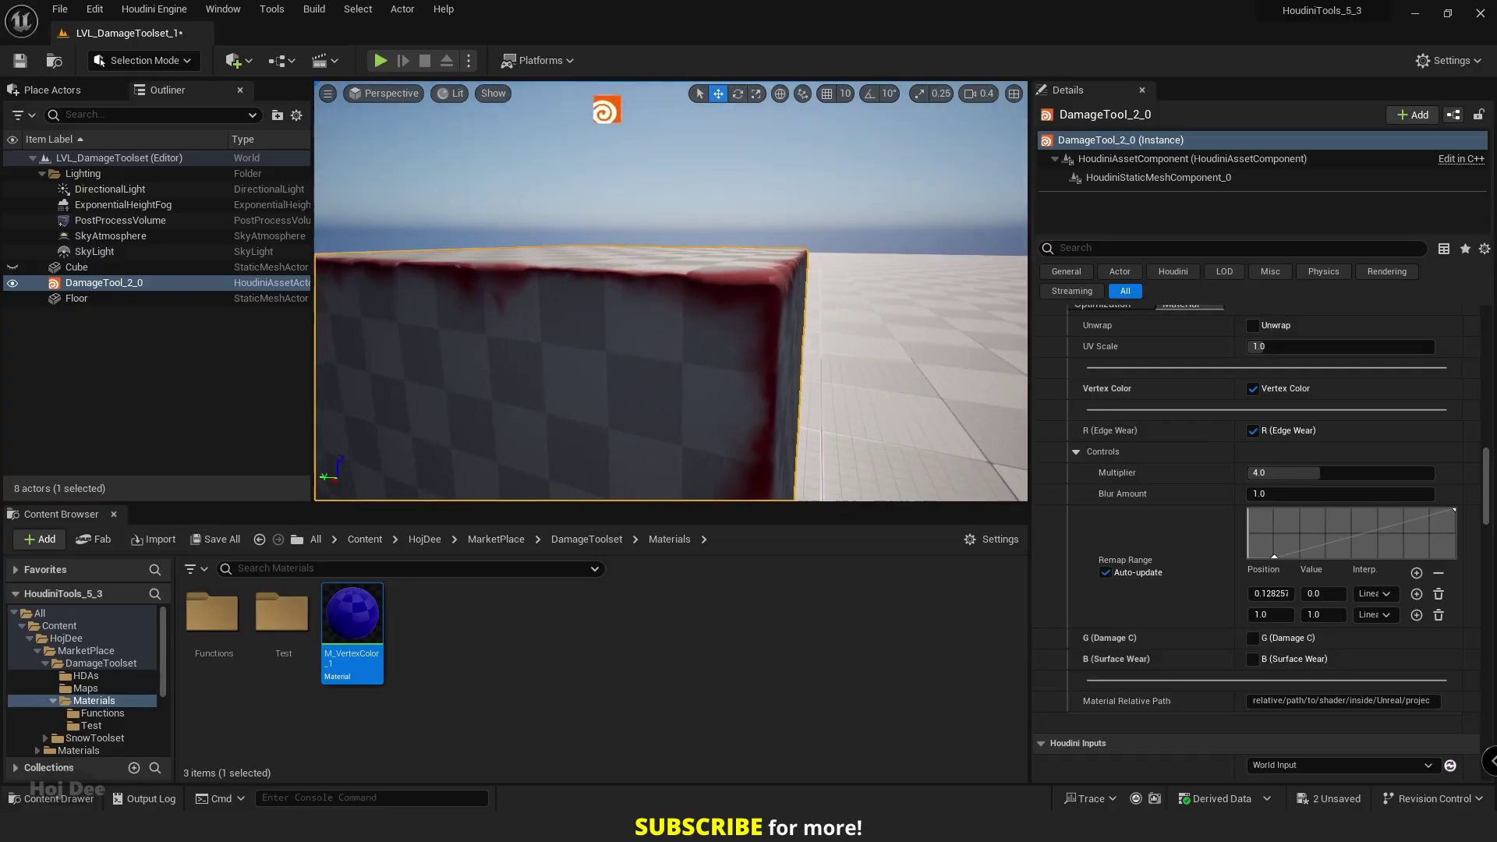
pyautogui.moveTo(670, 290); pyautogui.dragTo(593, 335, button='right')
pyautogui.moveTo(670, 291); pyautogui.dragTo(811, 279, button='right')
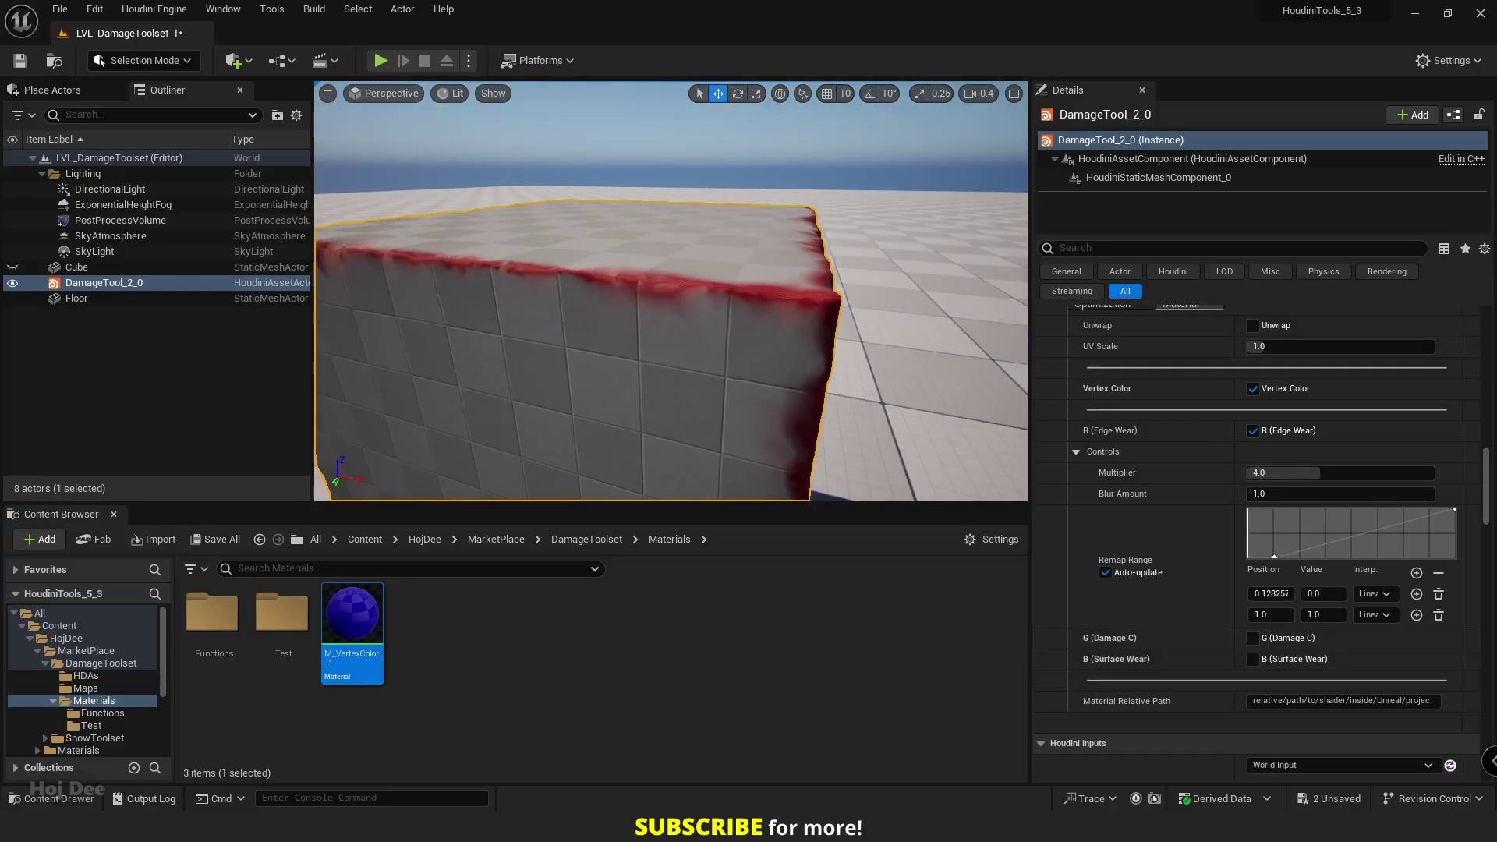
pyautogui.moveTo(671, 291); pyautogui.dragTo(935, 351, button='right')
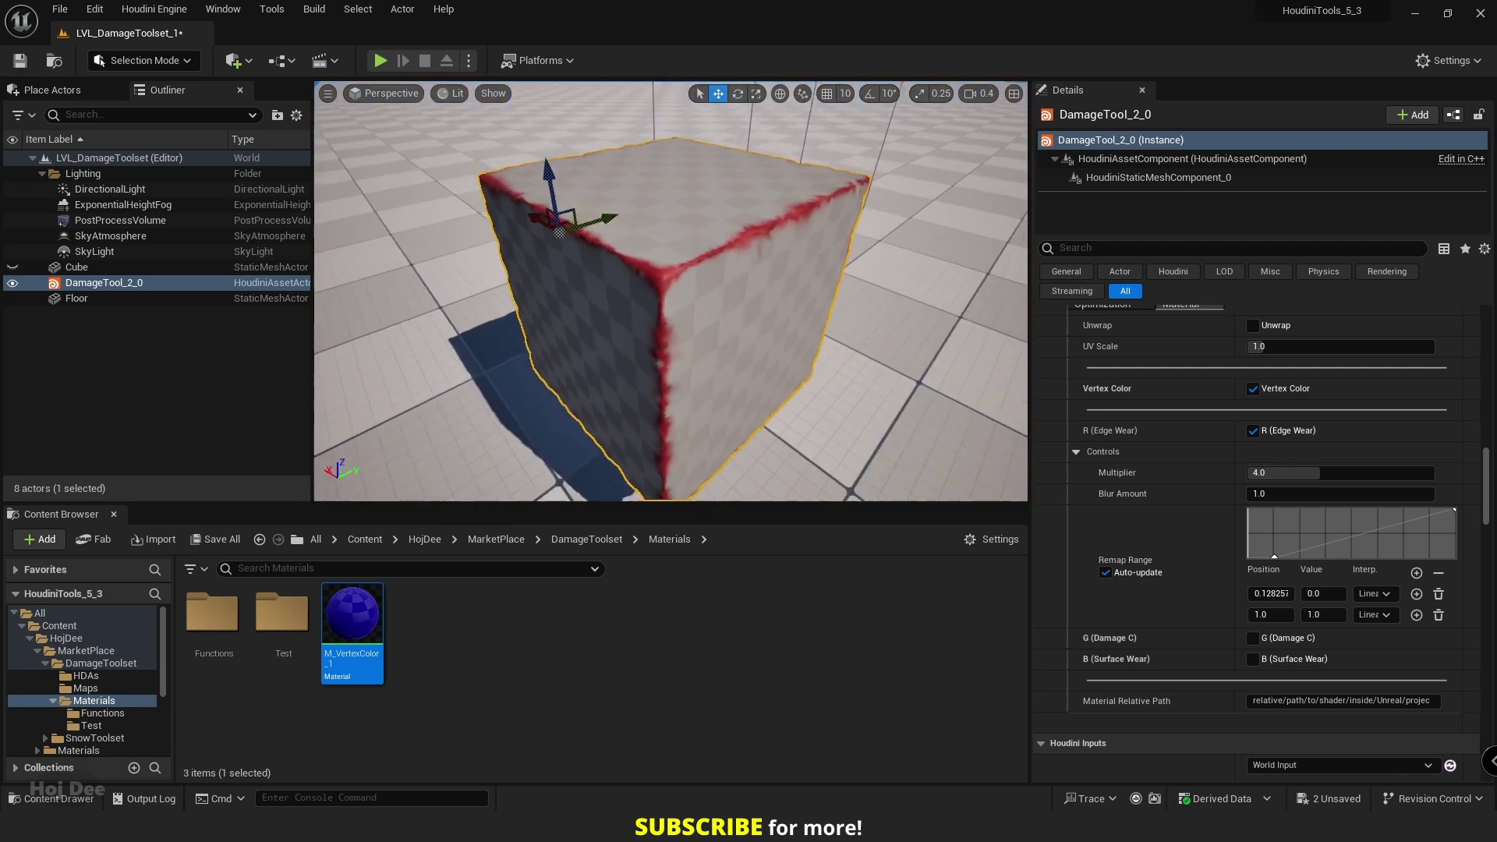
pyautogui.moveTo(652, 426); pyautogui.dragTo(653, 428, button='right')
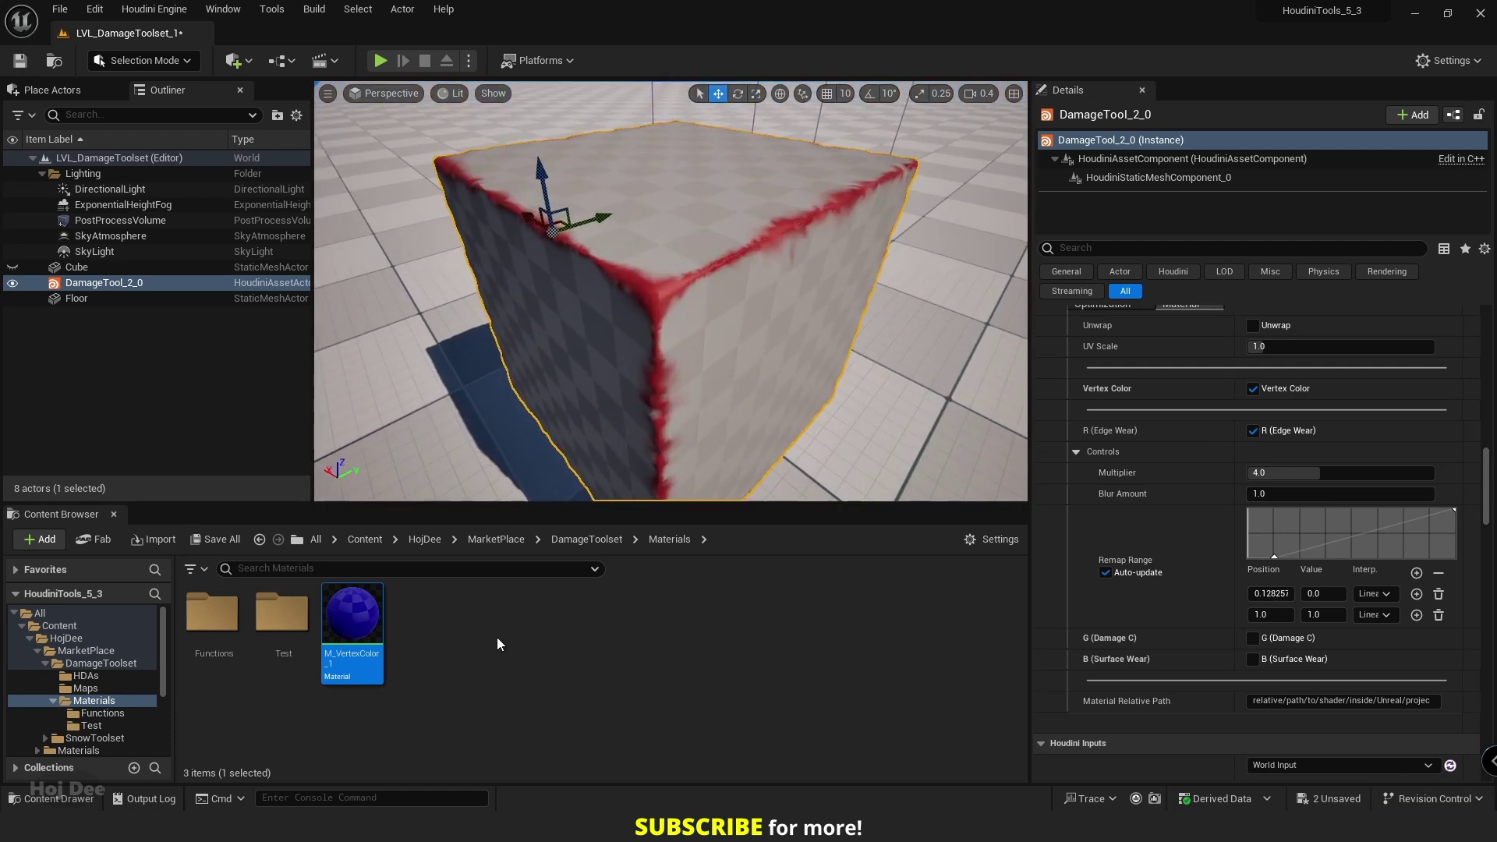
# Undo the vertex color material assignment on the cube and open the Functions folder inside Materials
pyautogui.moveTo(668, 378); pyautogui.dragTo(662, 346, button='right')
pyautogui.hotkey('ctrl', 'z')
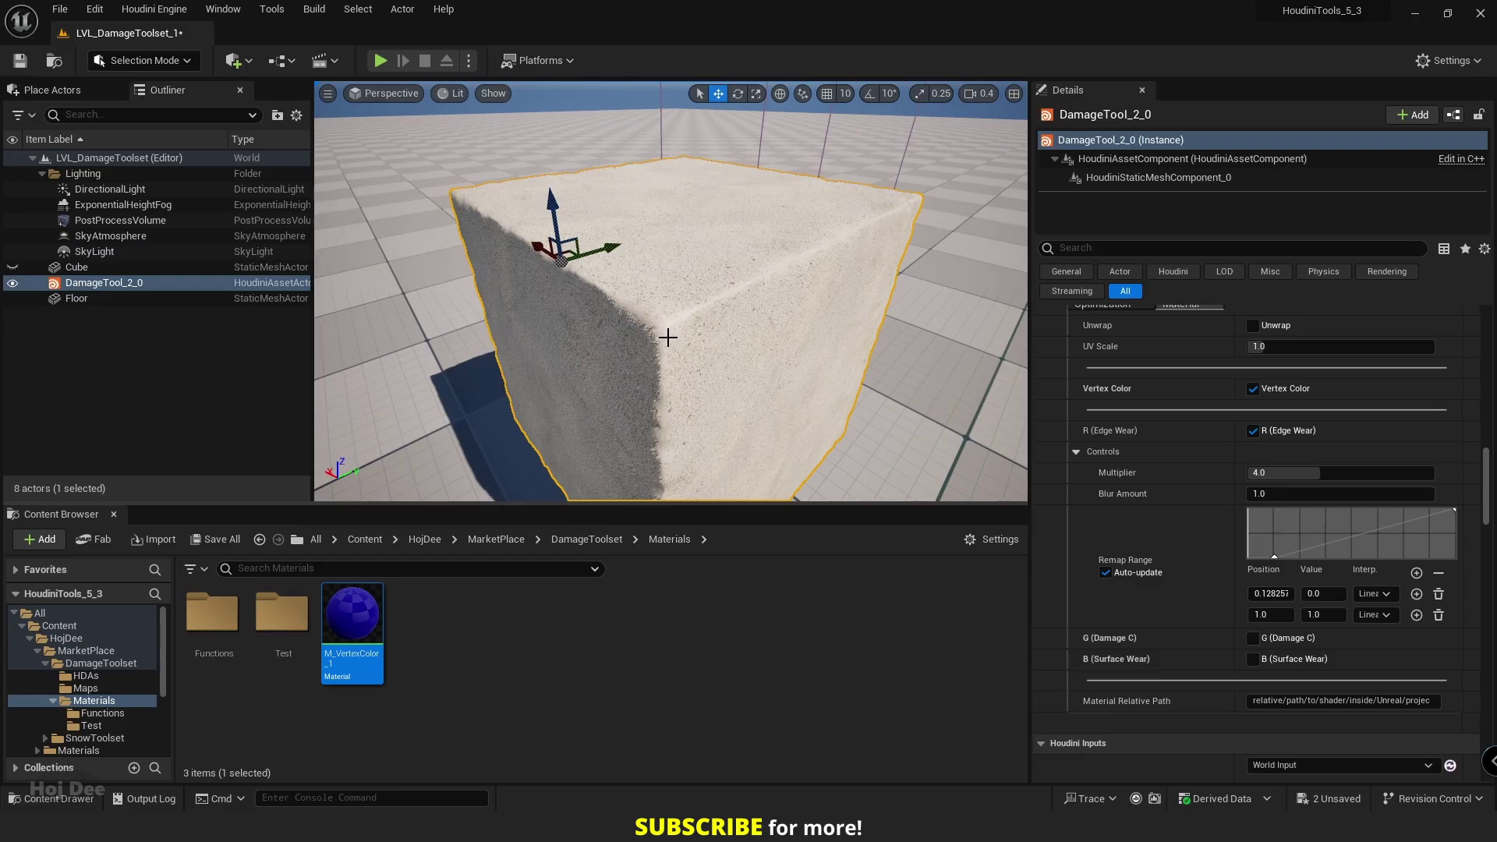
pyautogui.doubleClick(222, 616)
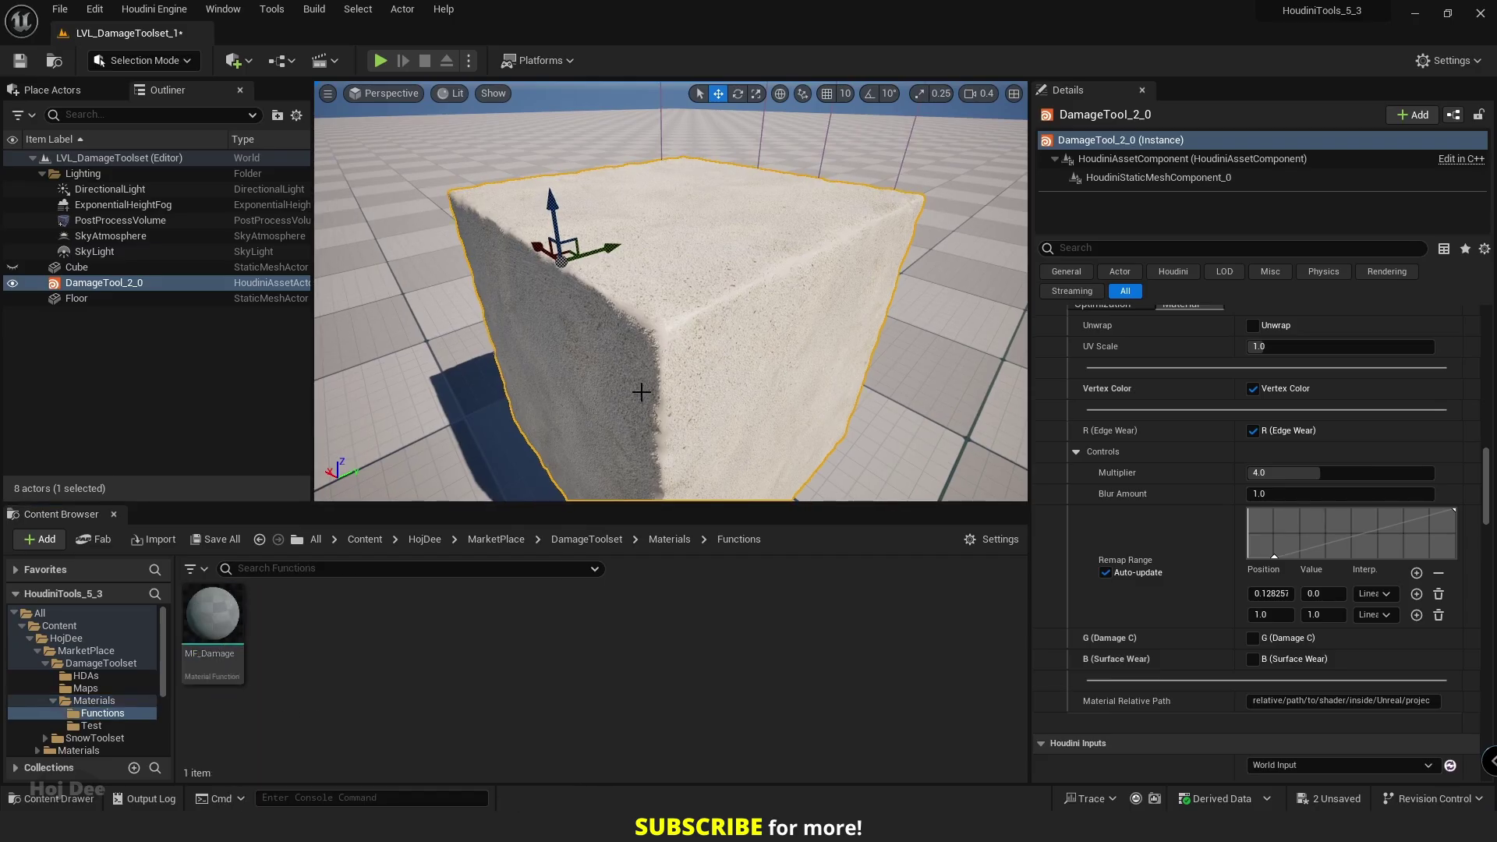
# Bake the damage tool's result to an actor
pyautogui.scroll(15, 1162, 335)
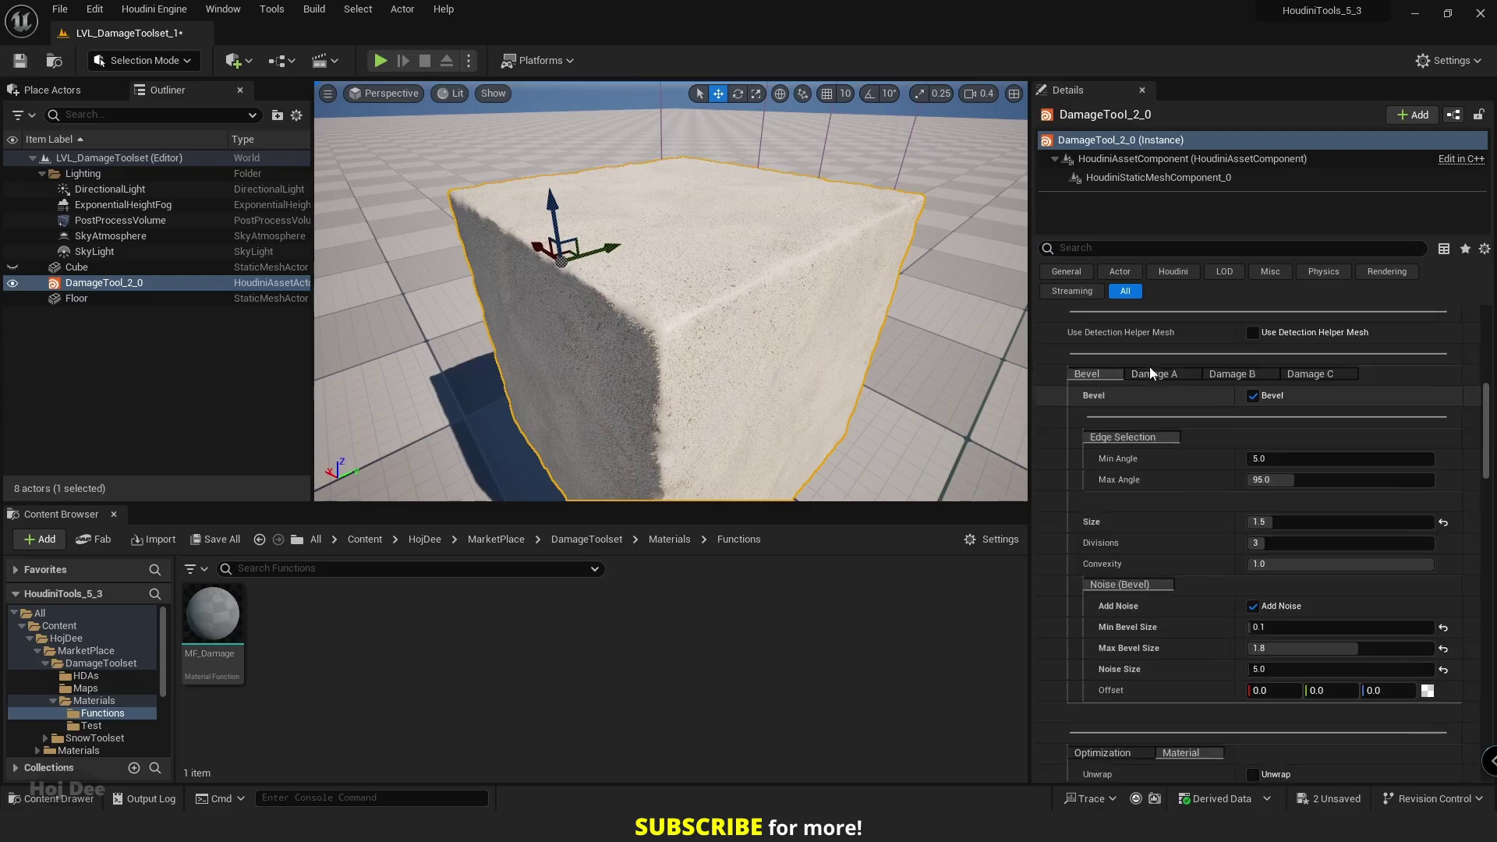
pyautogui.scroll(5, 1149, 367)
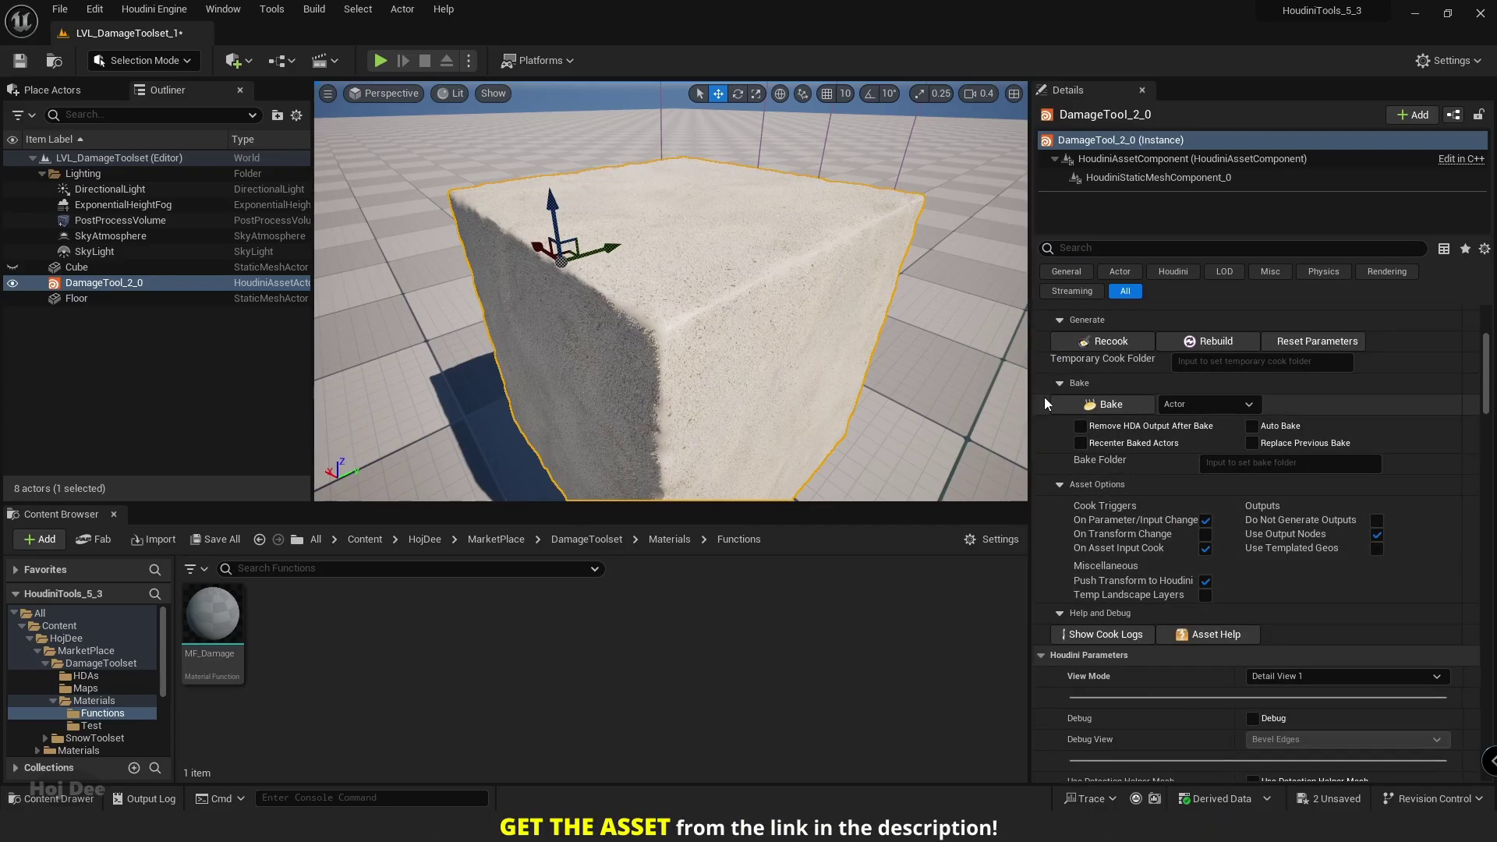
pyautogui.click(1106, 406)
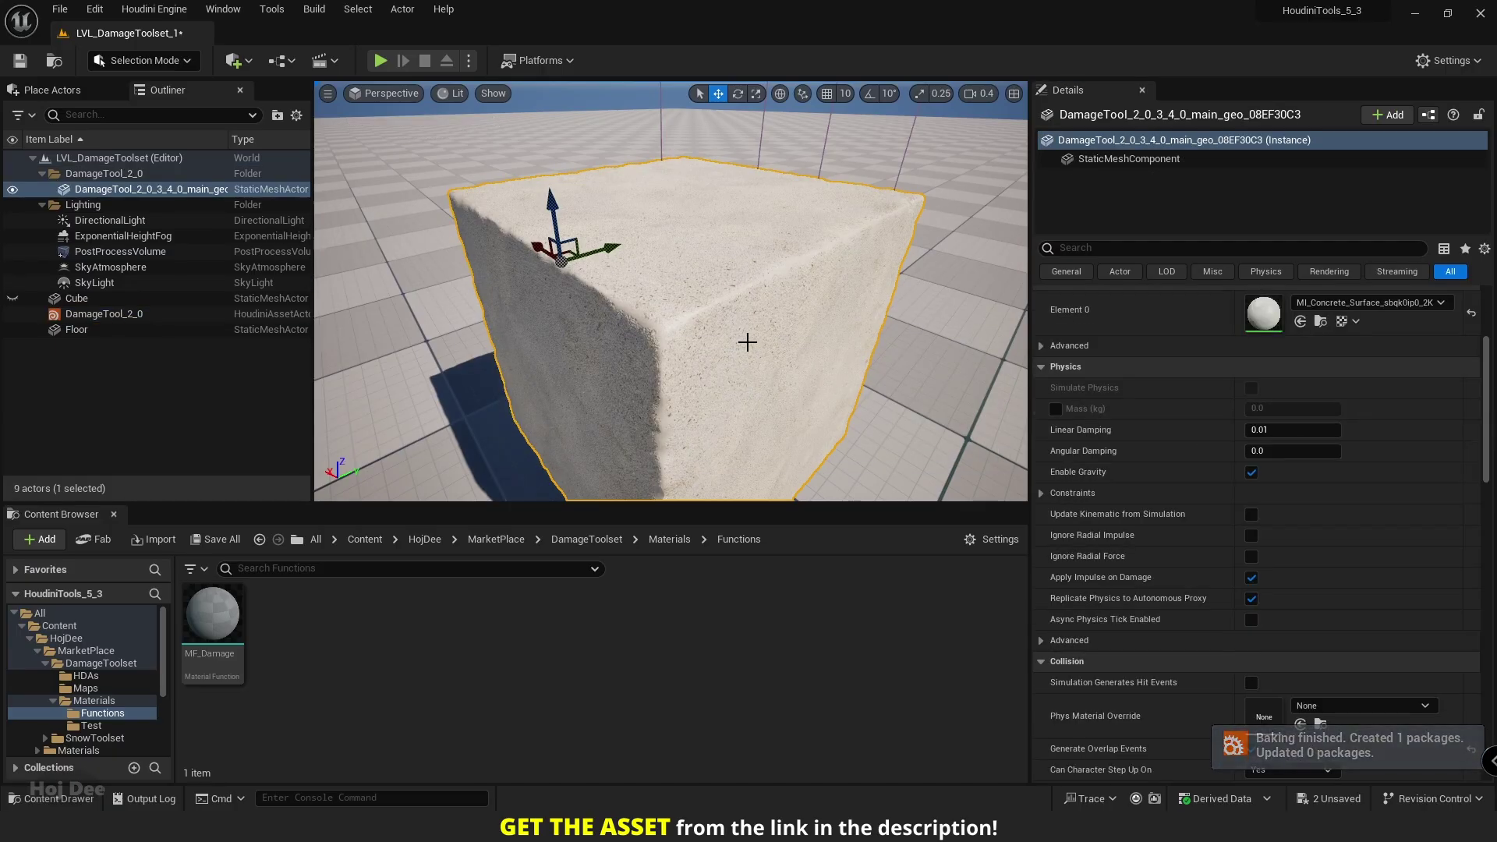
# Delete the original DamageTool_2_0 Houdini actor from the level and select the baked static mesh cube
pyautogui.click(57, 315)
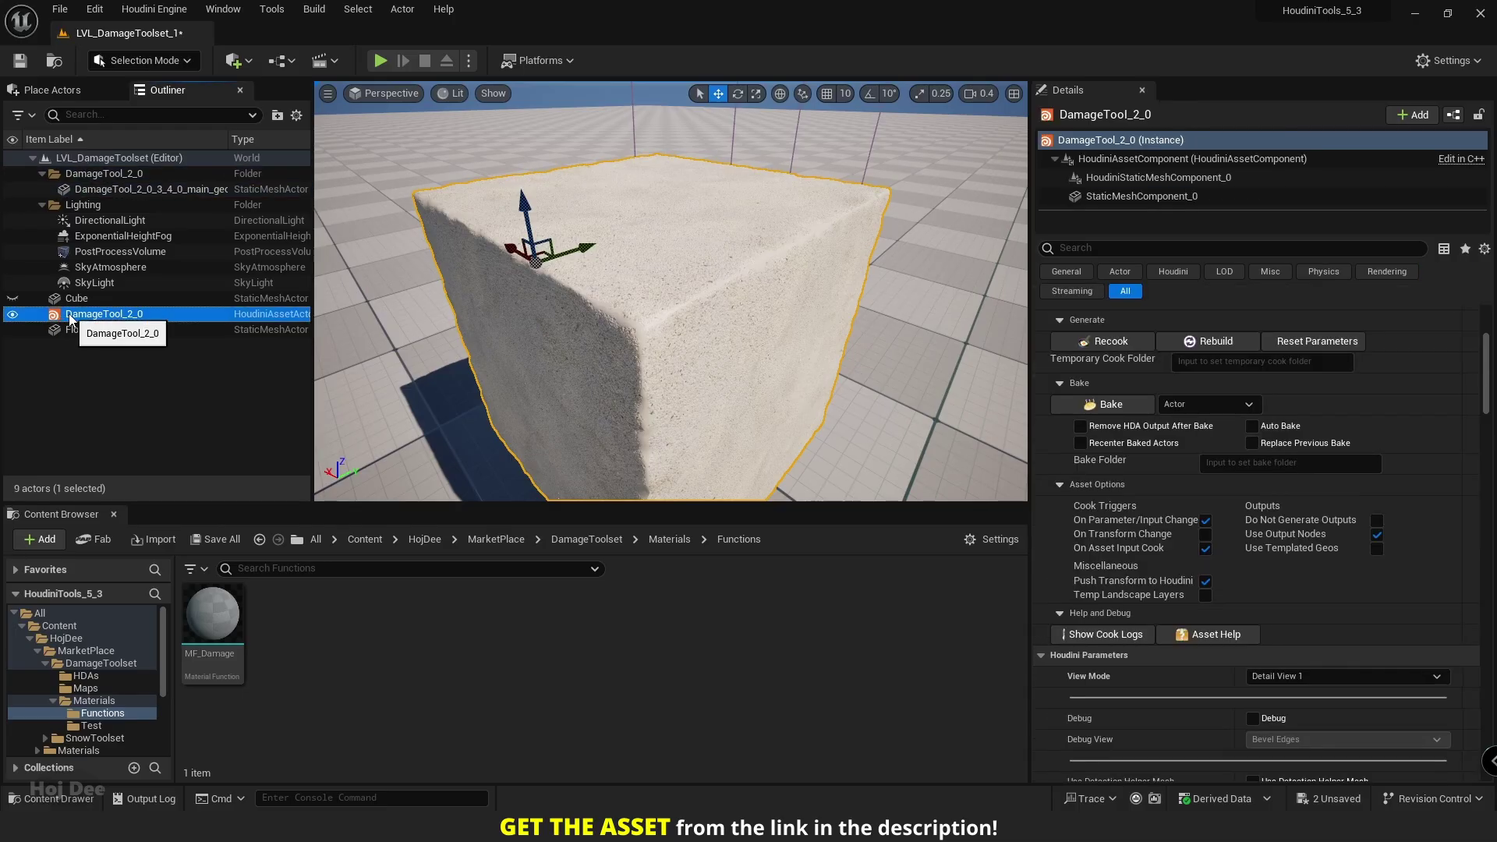
pyautogui.press('Delete')
pyautogui.click(602, 321)
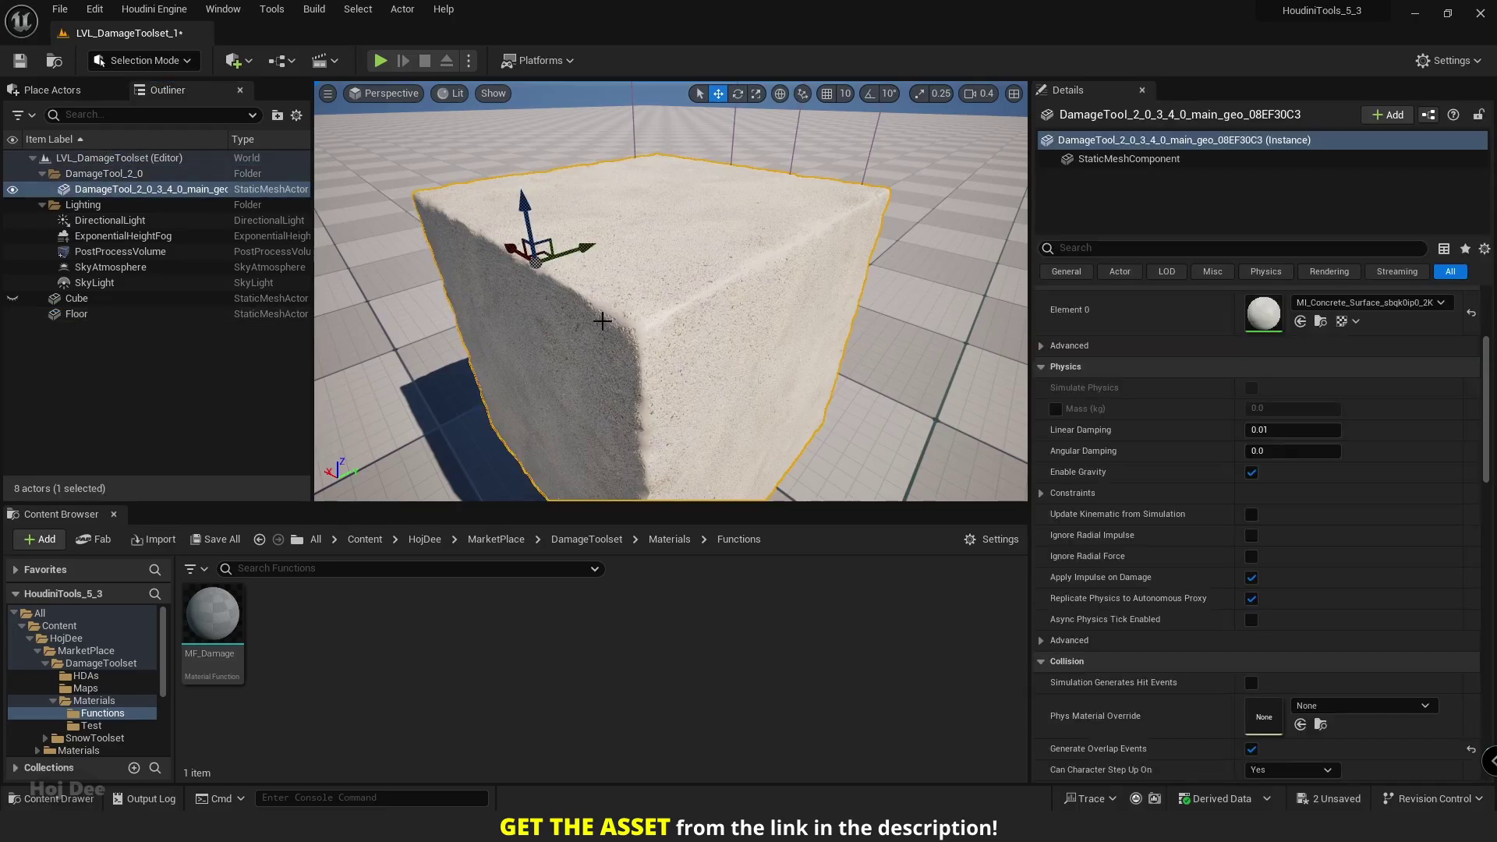
# Open the cube's MI_Concrete_Surface material instance, dock its editor beside the level, and show its Parent setting
pyautogui.click(1320, 321)
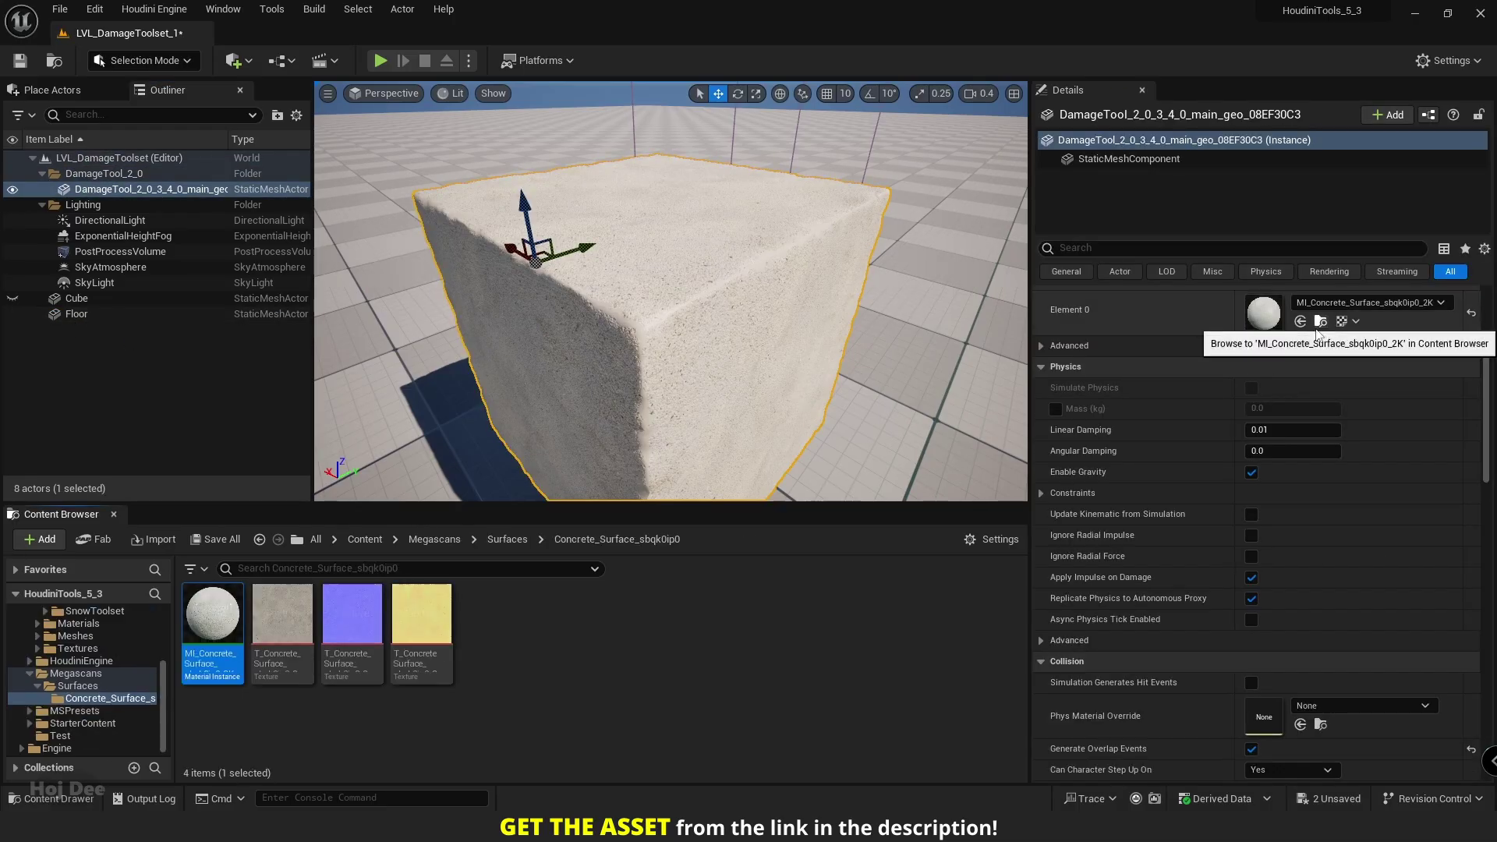
pyautogui.doubleClick(212, 628)
pyautogui.moveTo(955, 240); pyautogui.dragTo(821, 7)
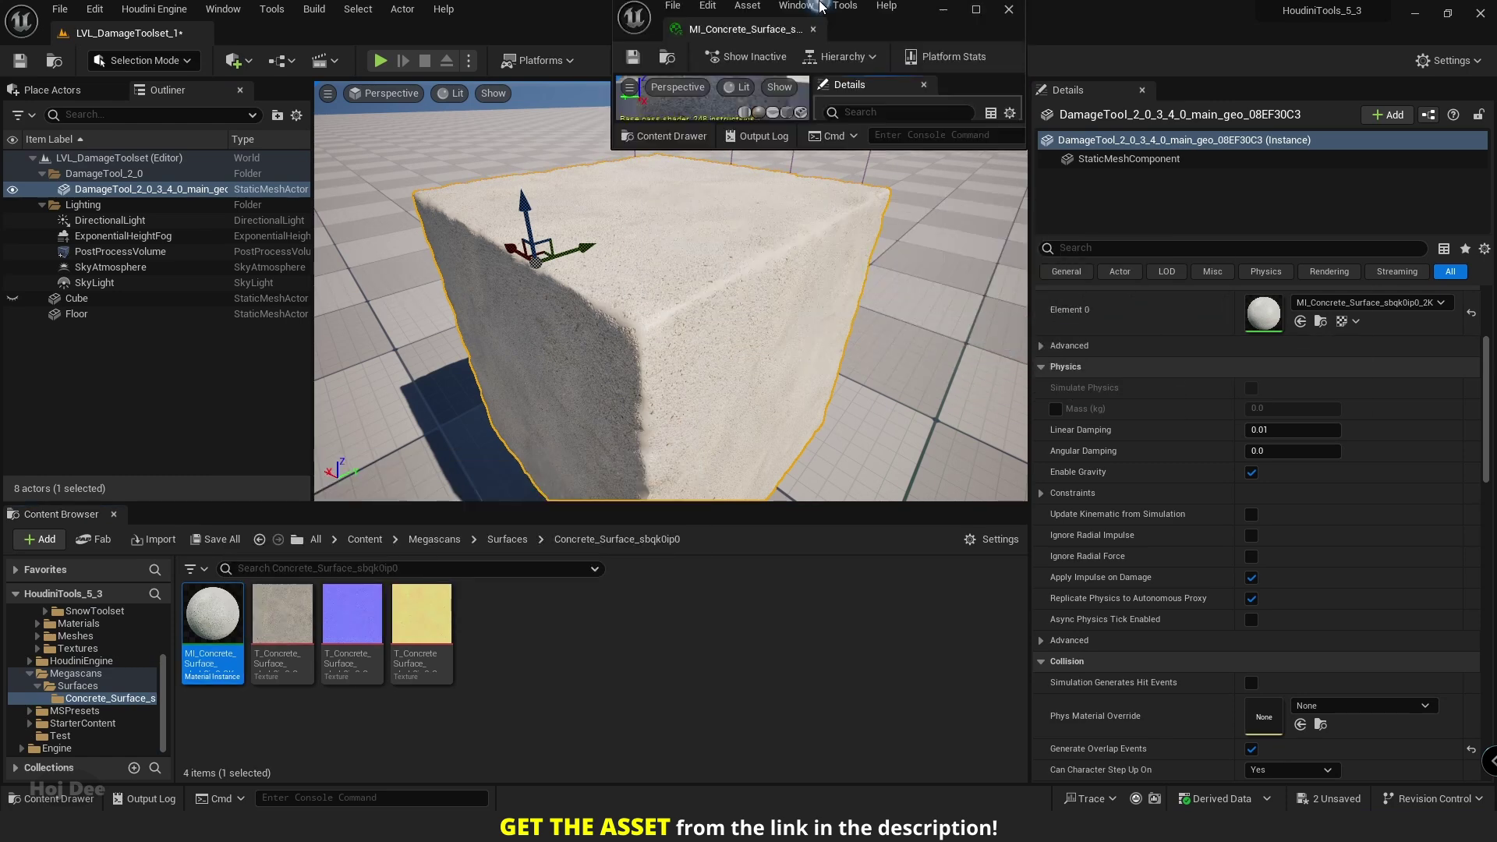
pyautogui.scroll(-10, 832, 377)
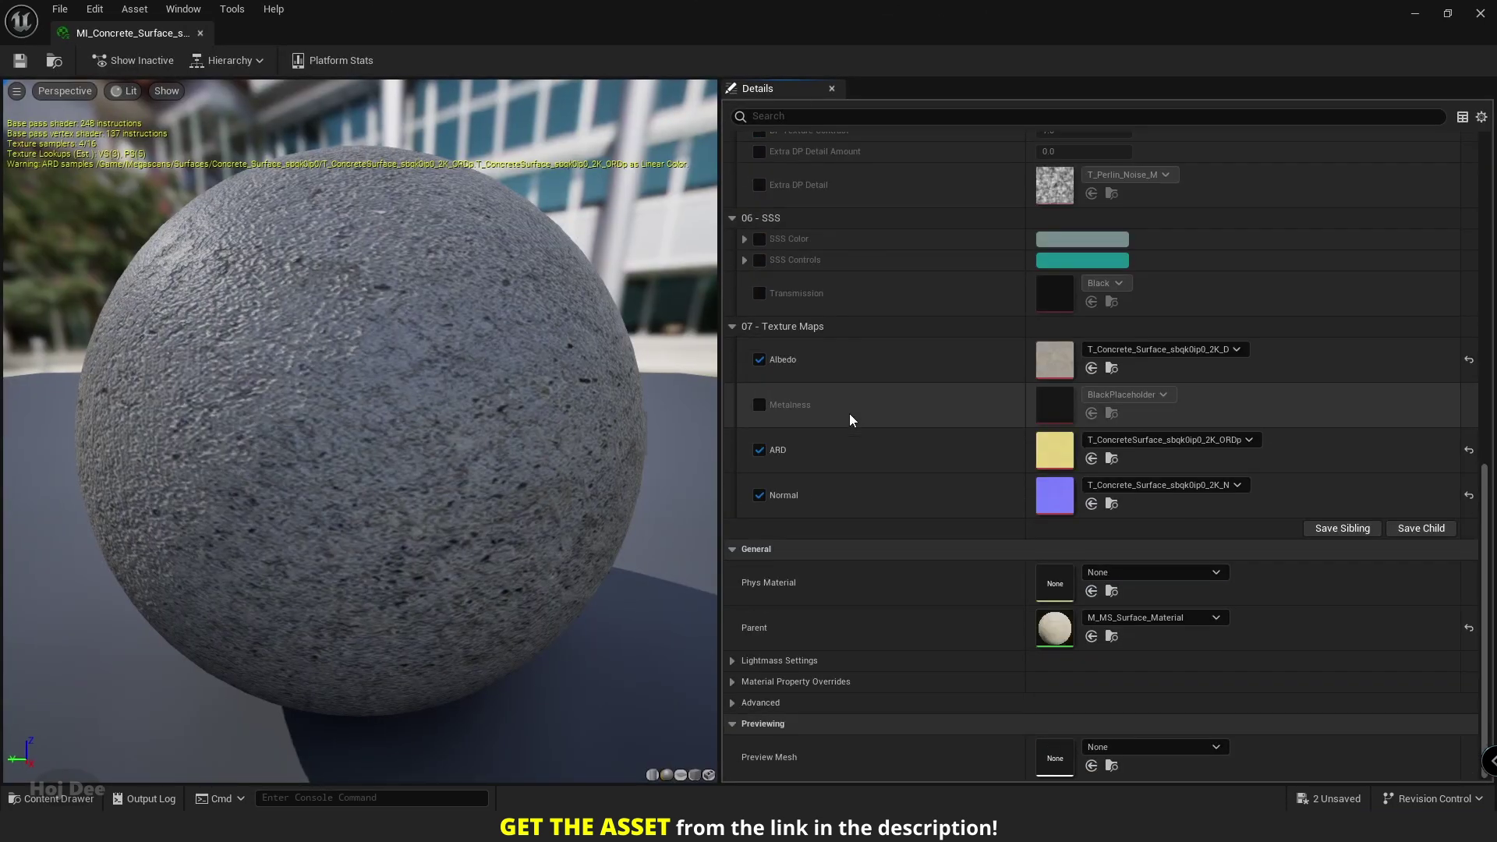
pyautogui.moveTo(161, 42); pyautogui.dragTo(309, 35)
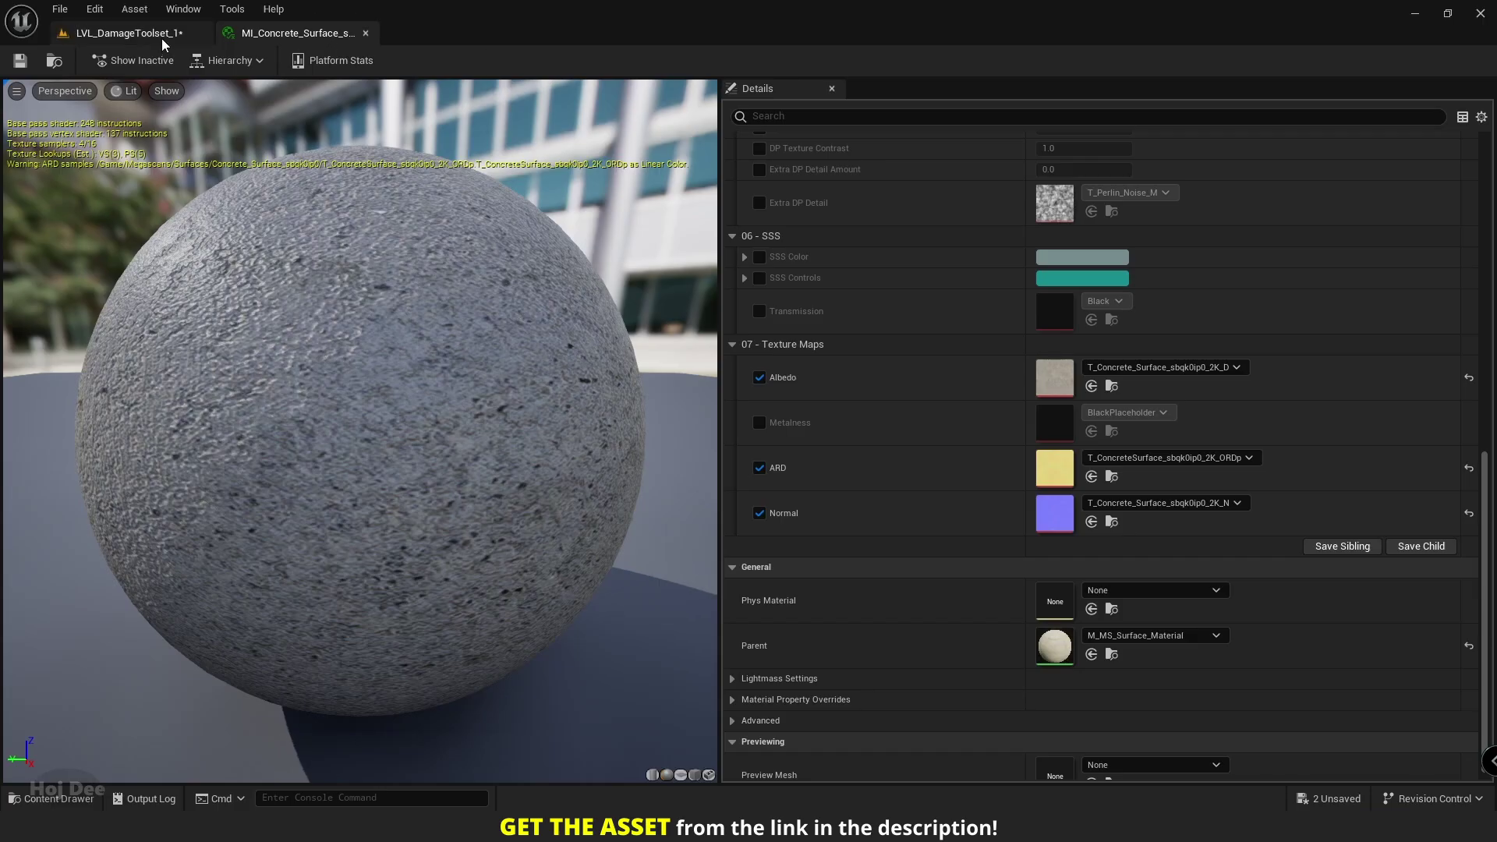
pyautogui.scroll(-1, 975, 520)
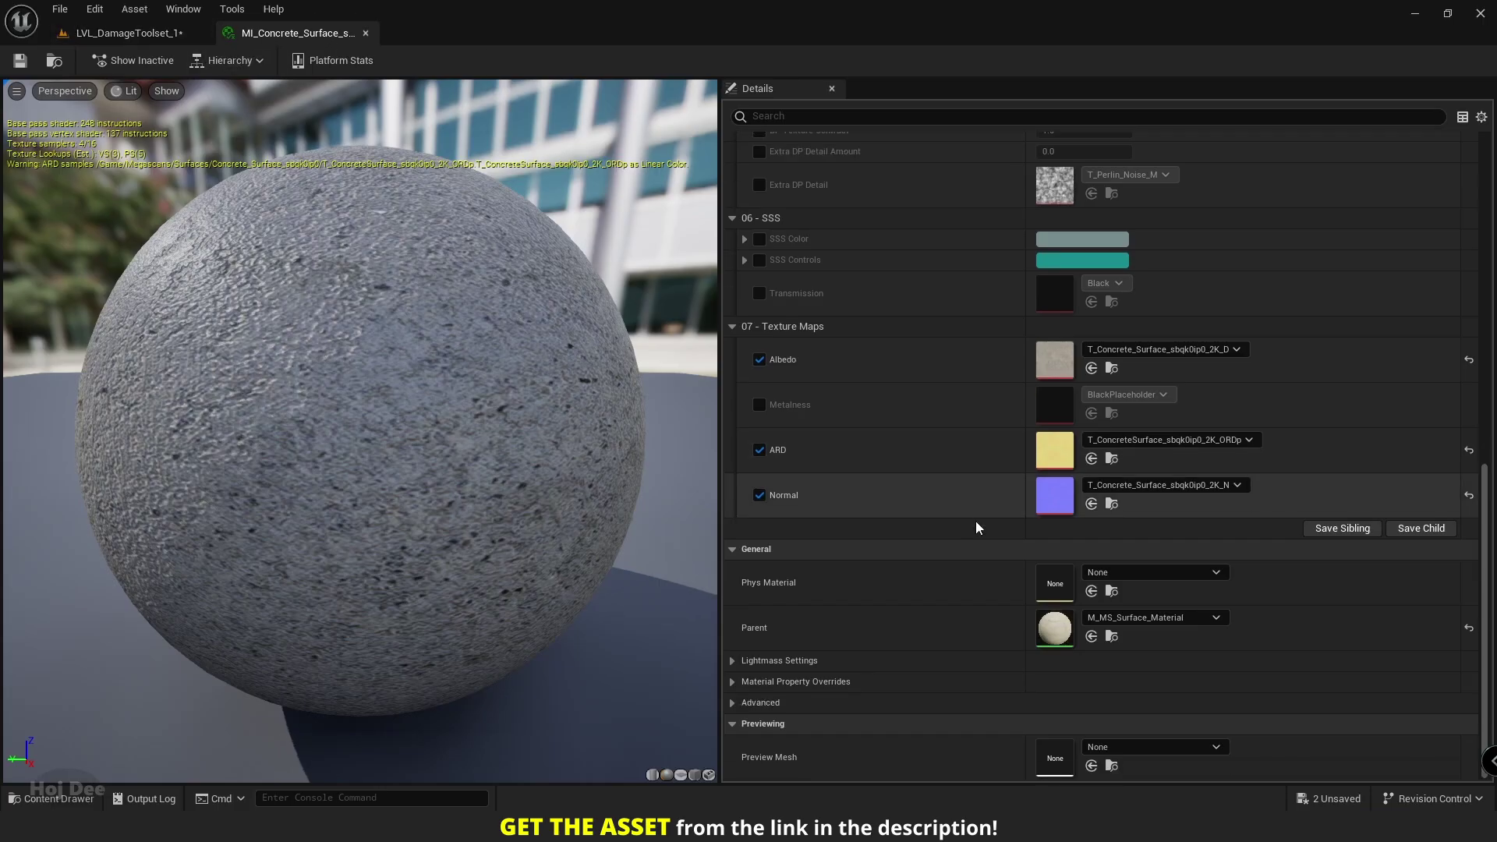
# Locate the instance's parent material M_MS_Surface_Material and duplicate it as M_MS_Surface_Material_Damage
pyautogui.click(1111, 636)
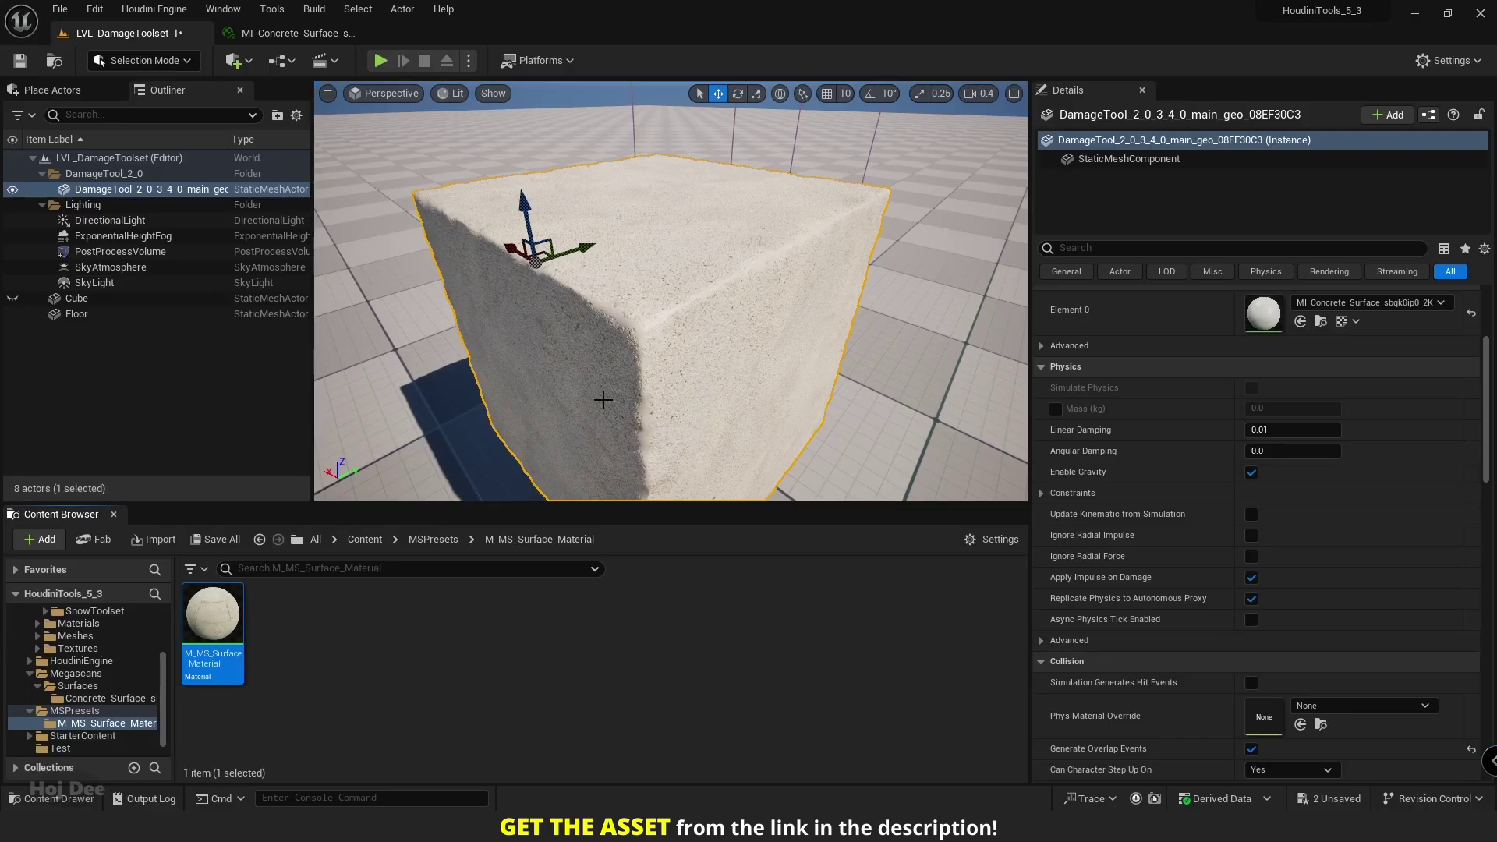
pyautogui.hotkey('ctrl', 'd')
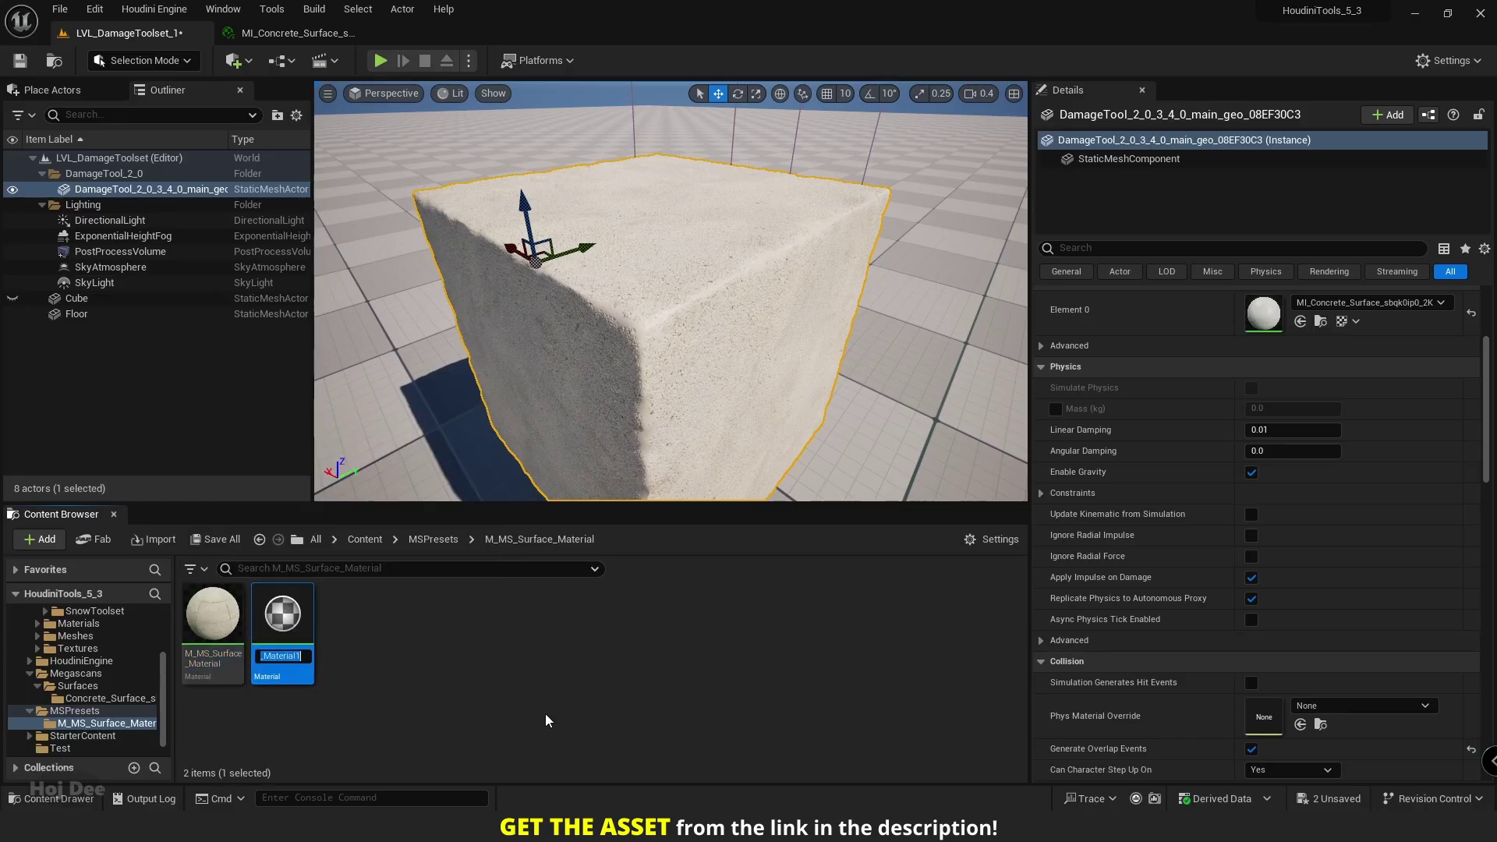
pyautogui.press('BackSpace')
pyautogui.write('_Damage')
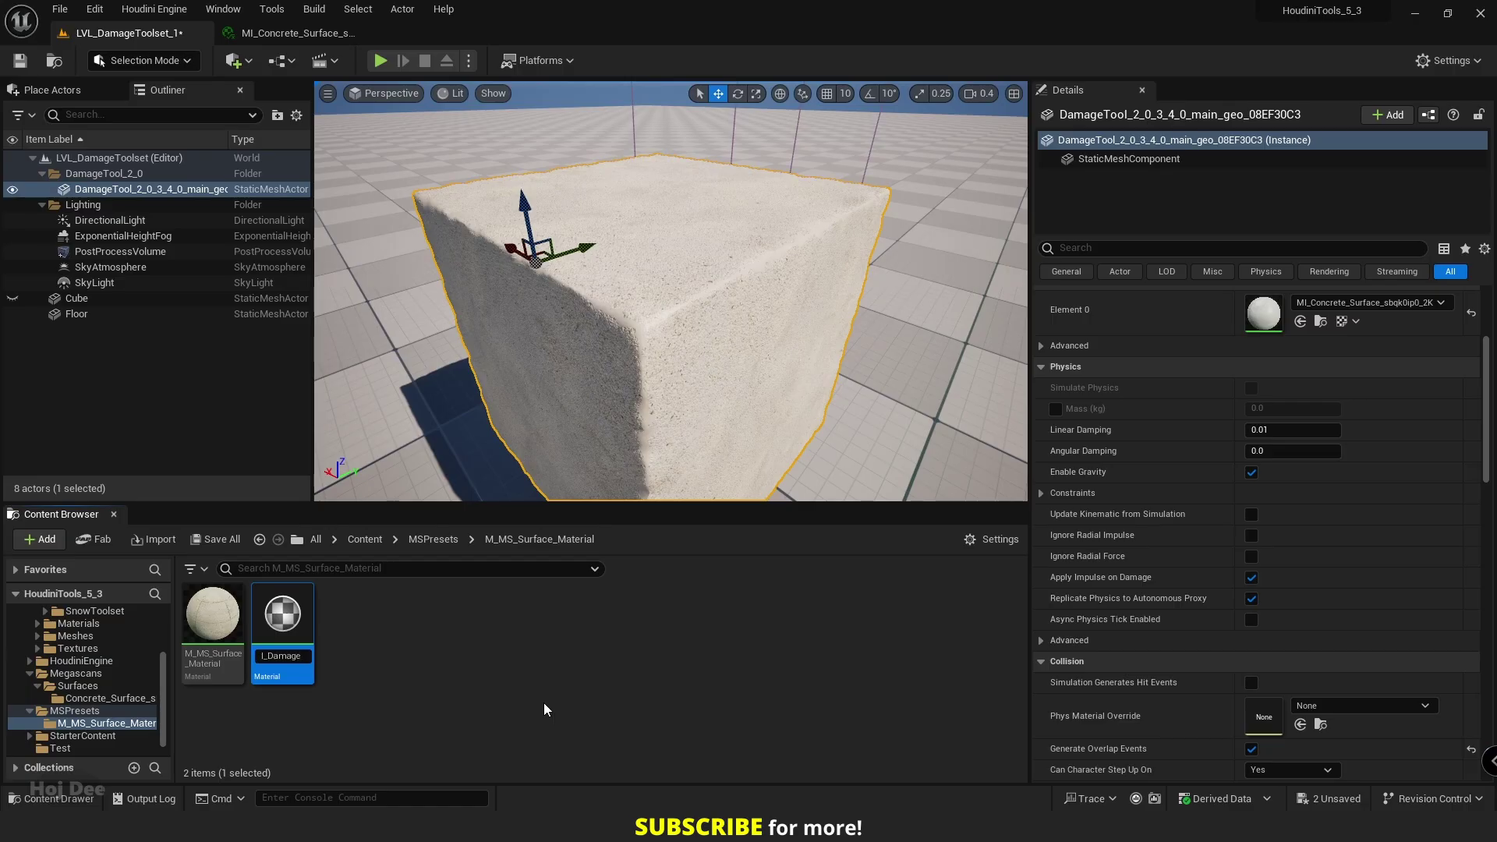
pyautogui.press('Return')
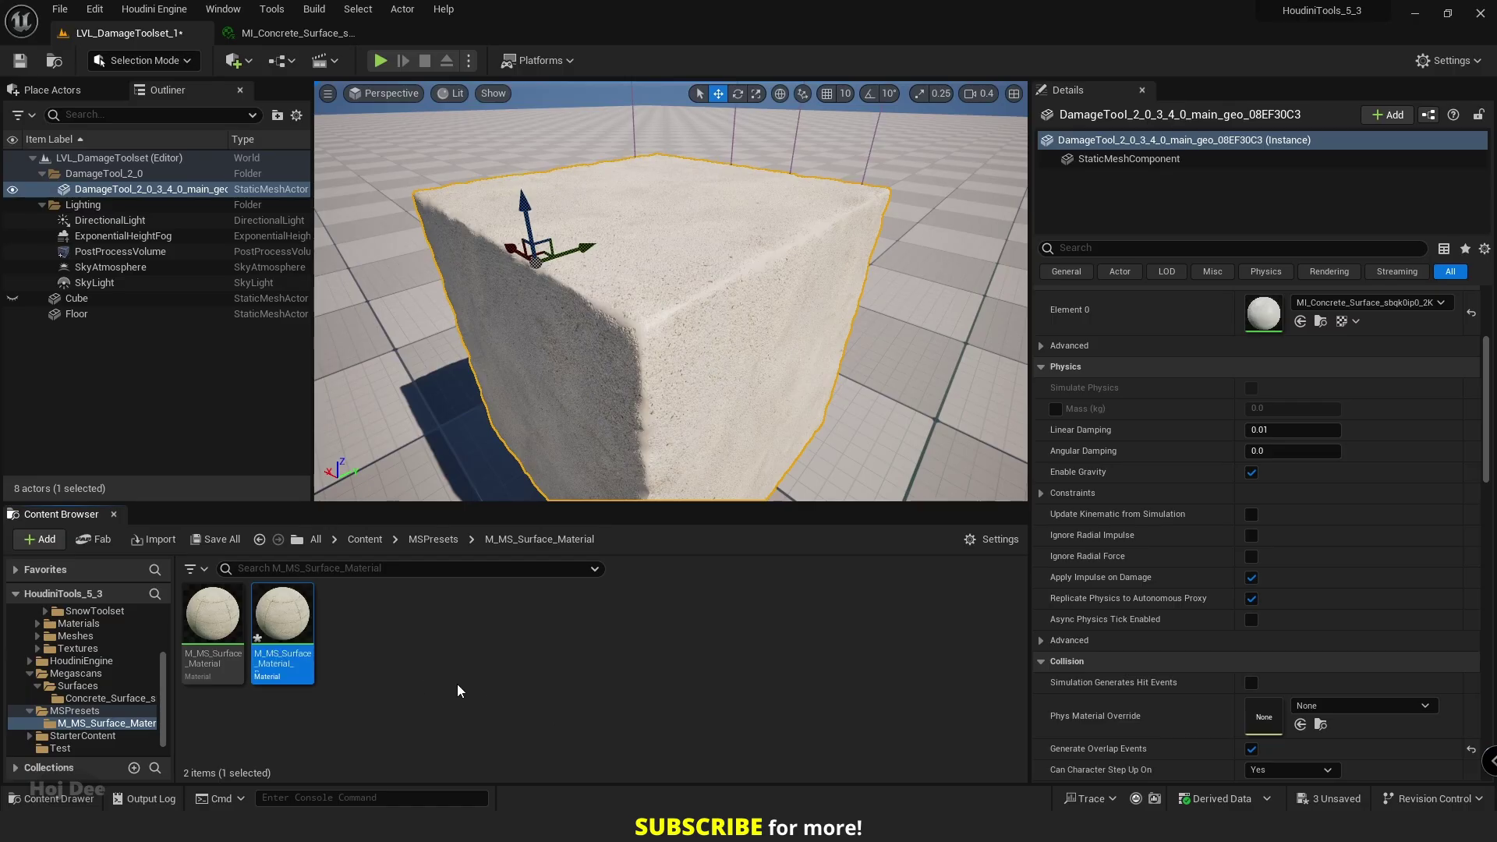
# Add the MF_Damage function from the DamageToolset Functions folder to the M_MS_Surface_Material_Damage graph, making room before the output node
pyautogui.doubleClick(286, 618)
pyautogui.moveTo(736, 237); pyautogui.dragTo(628, 239, button='right')
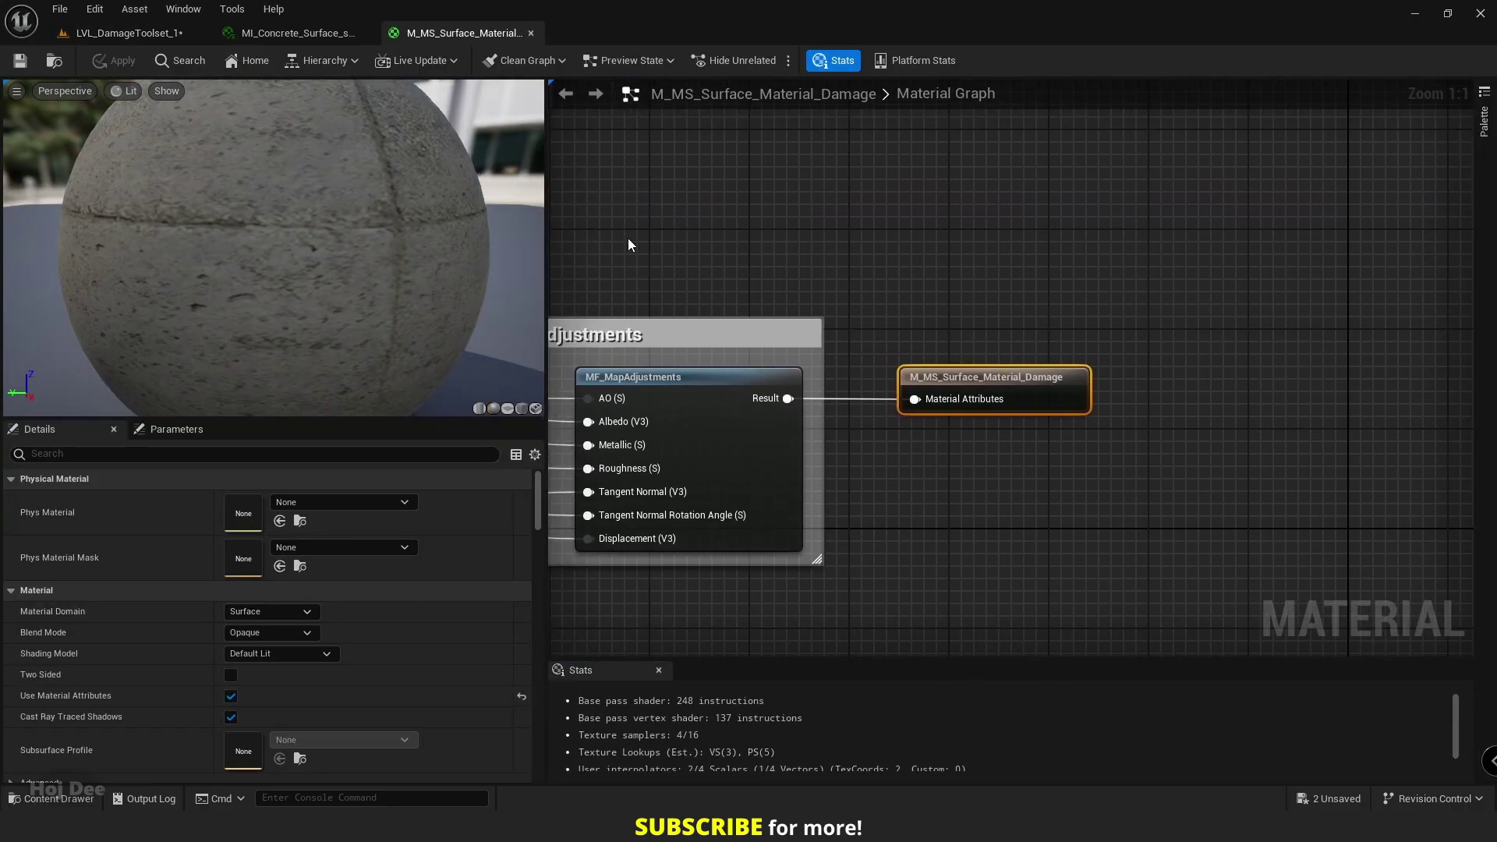
pyautogui.click(127, 37)
pyautogui.hotkey('alt', 'Left')
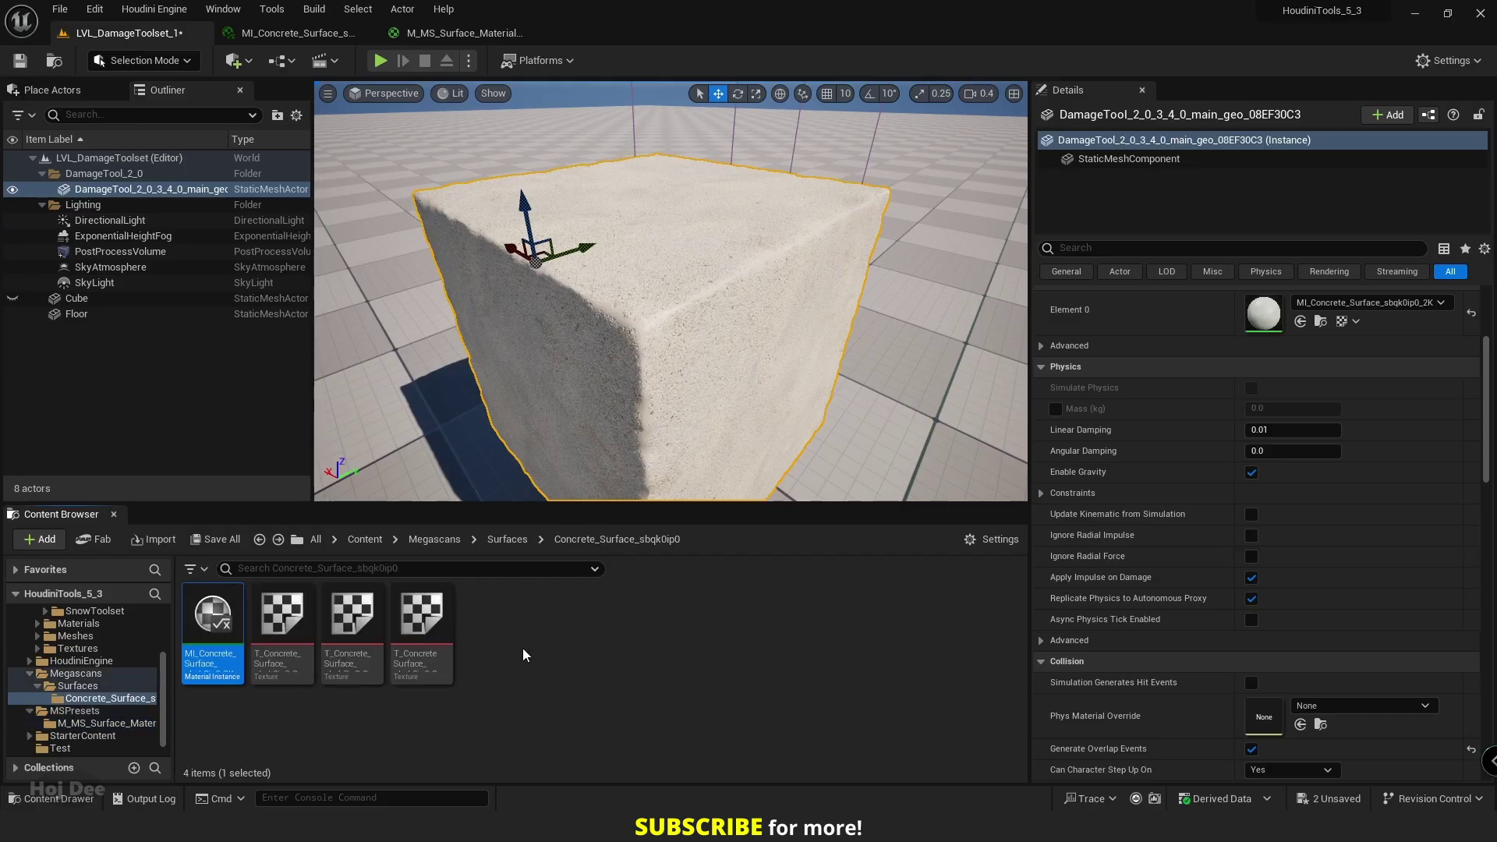
pyautogui.hotkey('alt', 'Left')
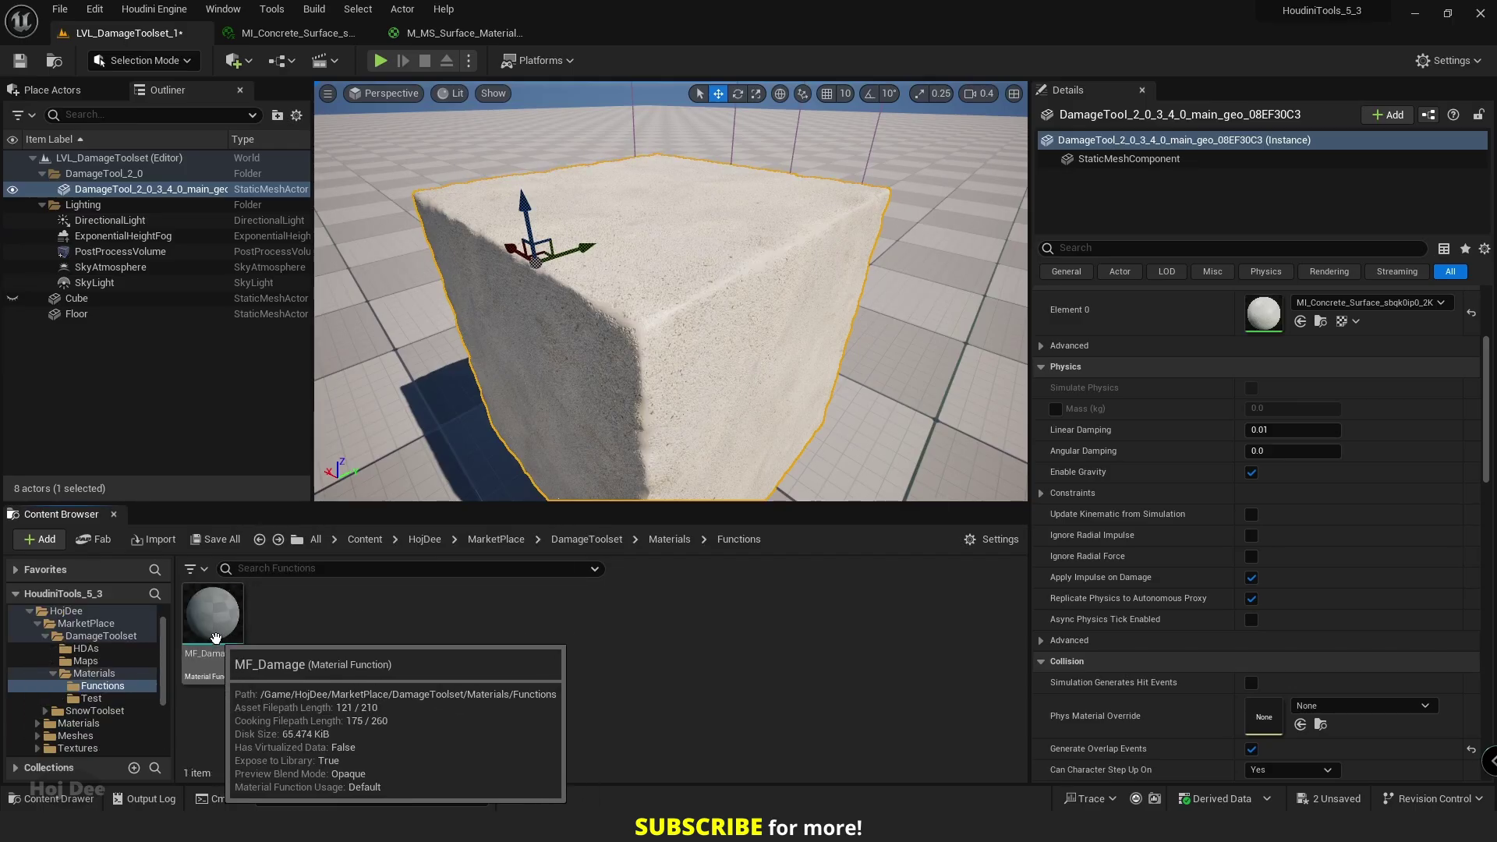
pyautogui.moveTo(228, 617); pyautogui.dragTo(894, 485)
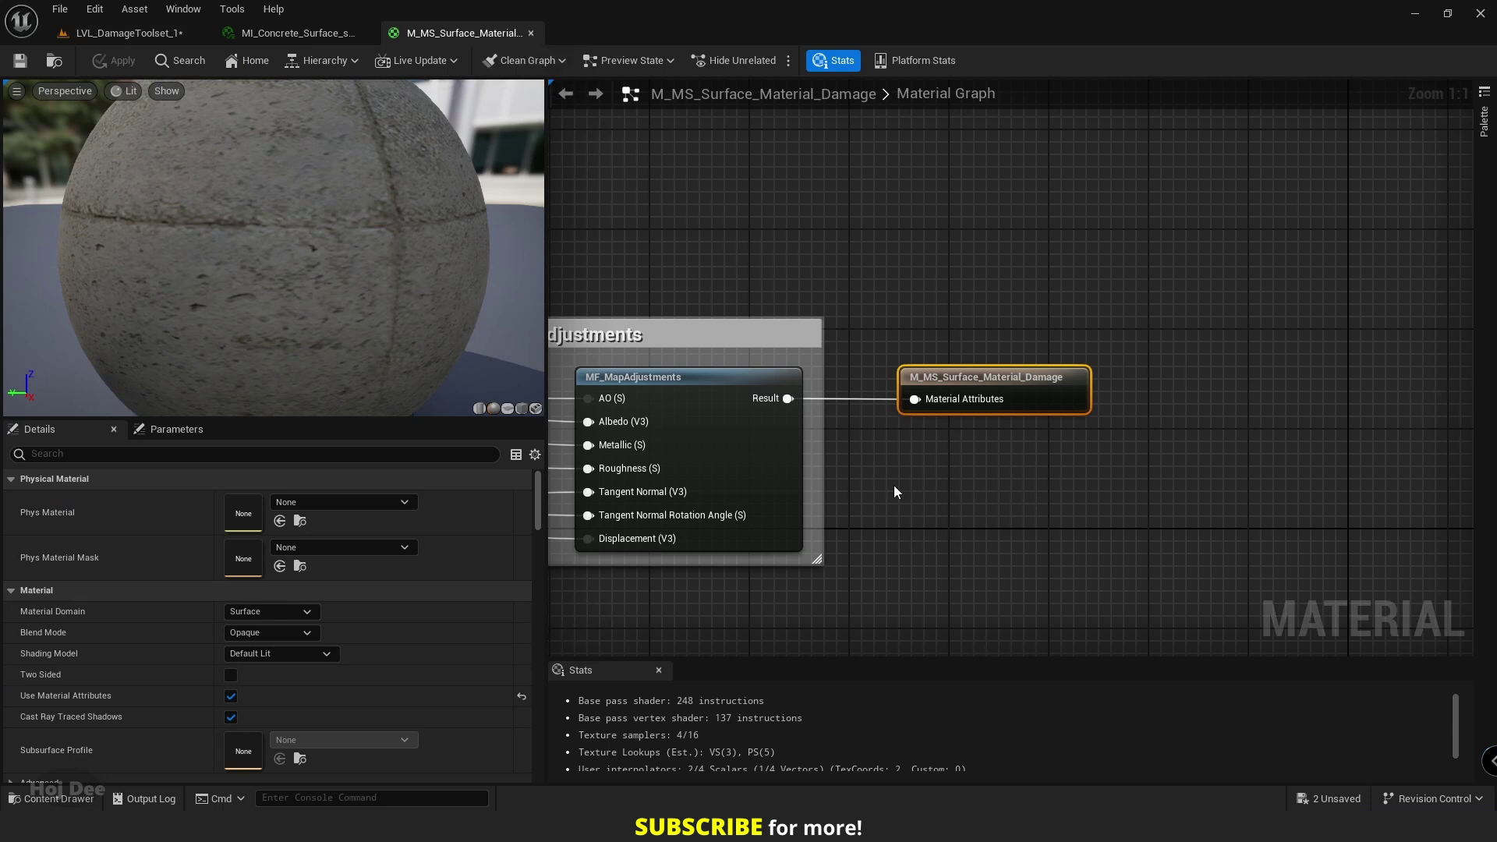
pyautogui.moveTo(843, 385); pyautogui.dragTo(1104, 384)
pyautogui.moveTo(836, 501); pyautogui.dragTo(836, 442)
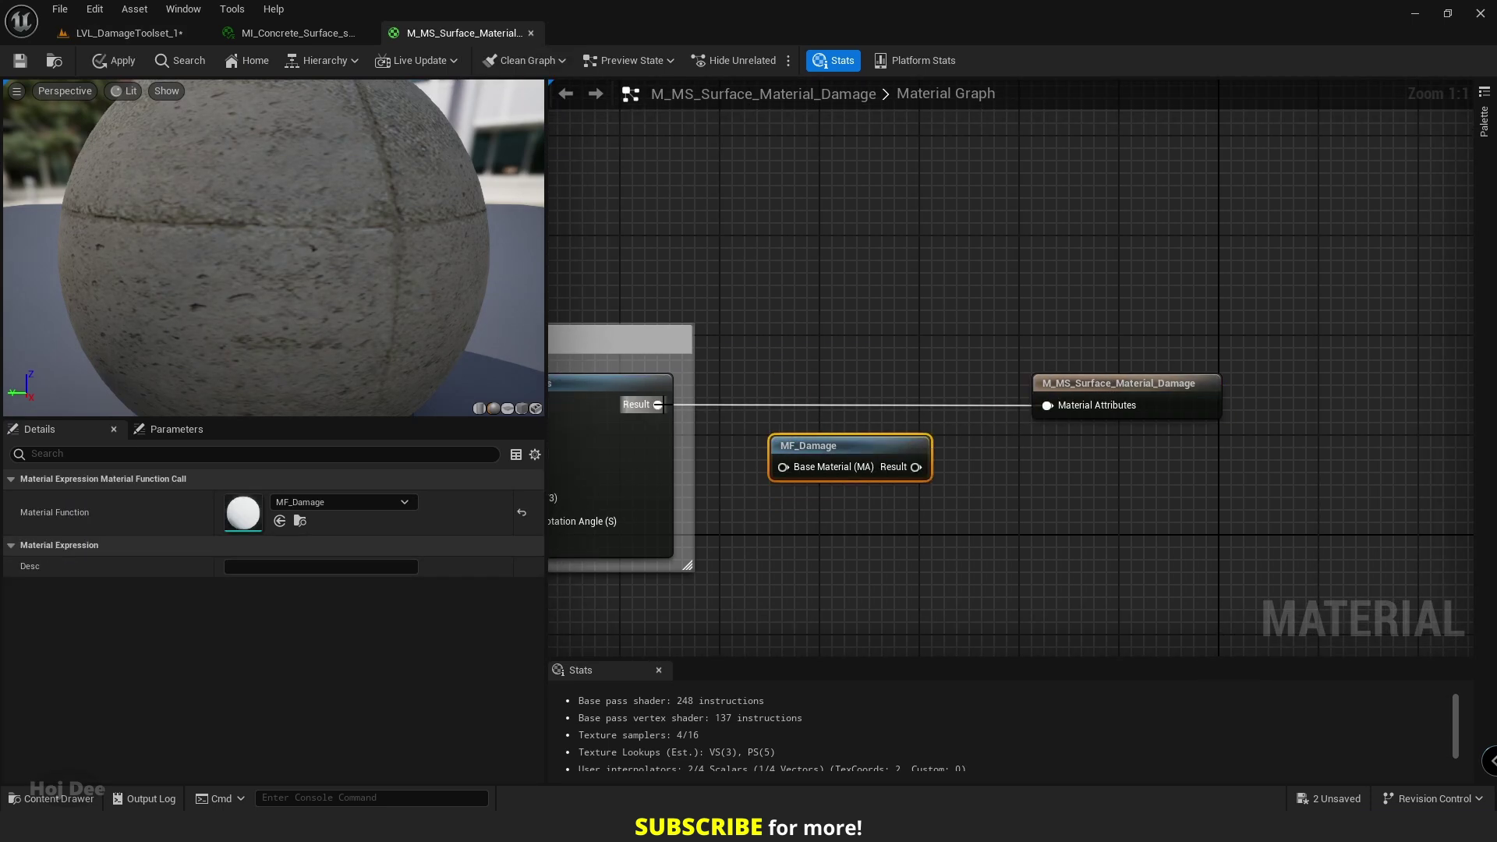
# Wire MF_Damage between the MF_MapAdjustments result and the Material Attributes output, align the node, and save the material
pyautogui.moveTo(635, 371); pyautogui.dragTo(671, 375, button='right')
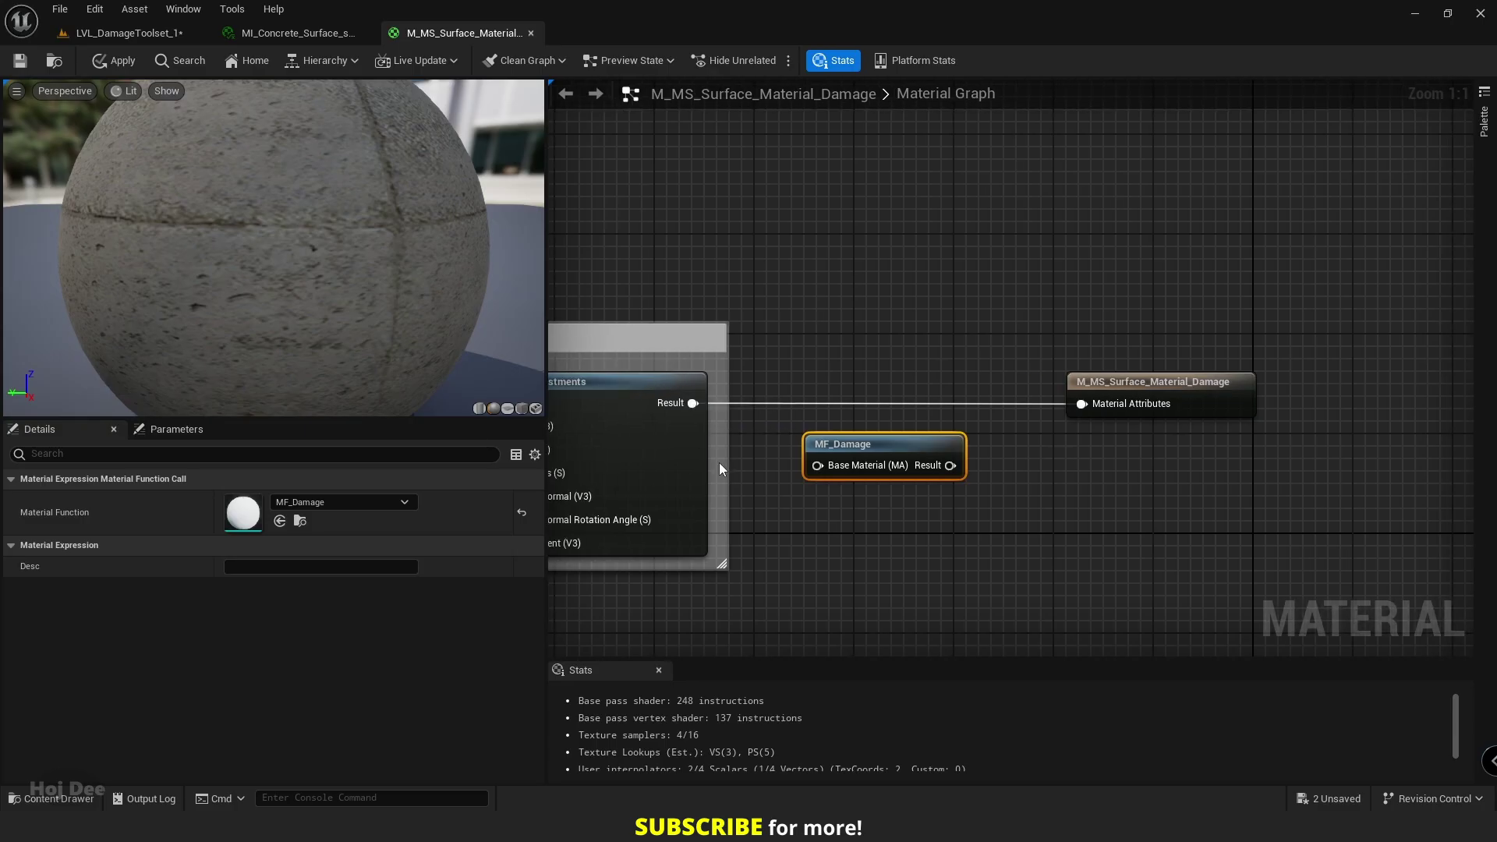
pyautogui.moveTo(703, 404); pyautogui.dragTo(819, 465)
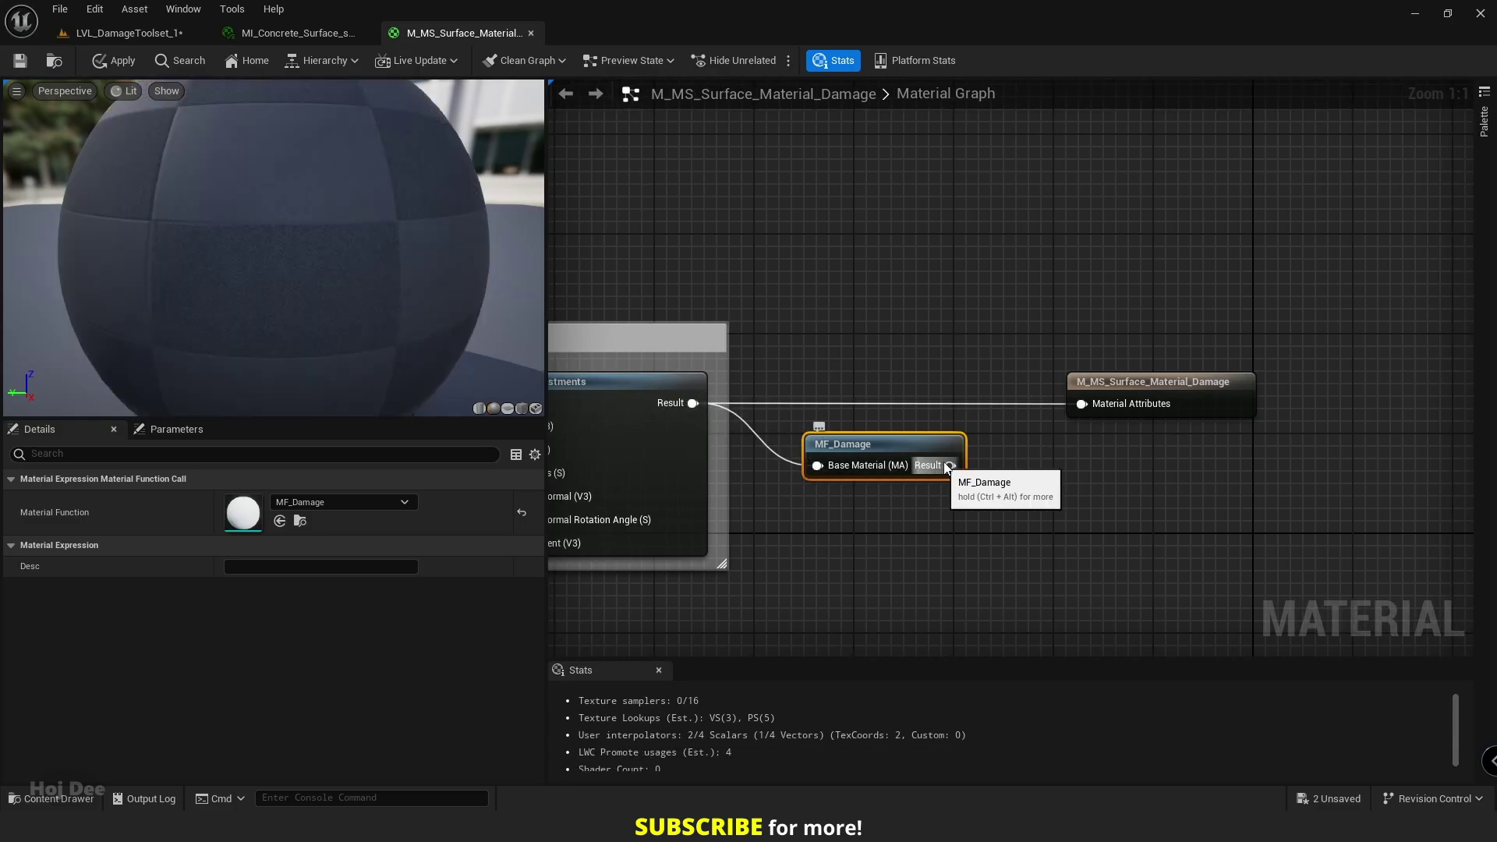
pyautogui.moveTo(950, 466); pyautogui.dragTo(1082, 404)
pyautogui.moveTo(893, 442); pyautogui.dragTo(893, 379)
pyautogui.click(21, 62)
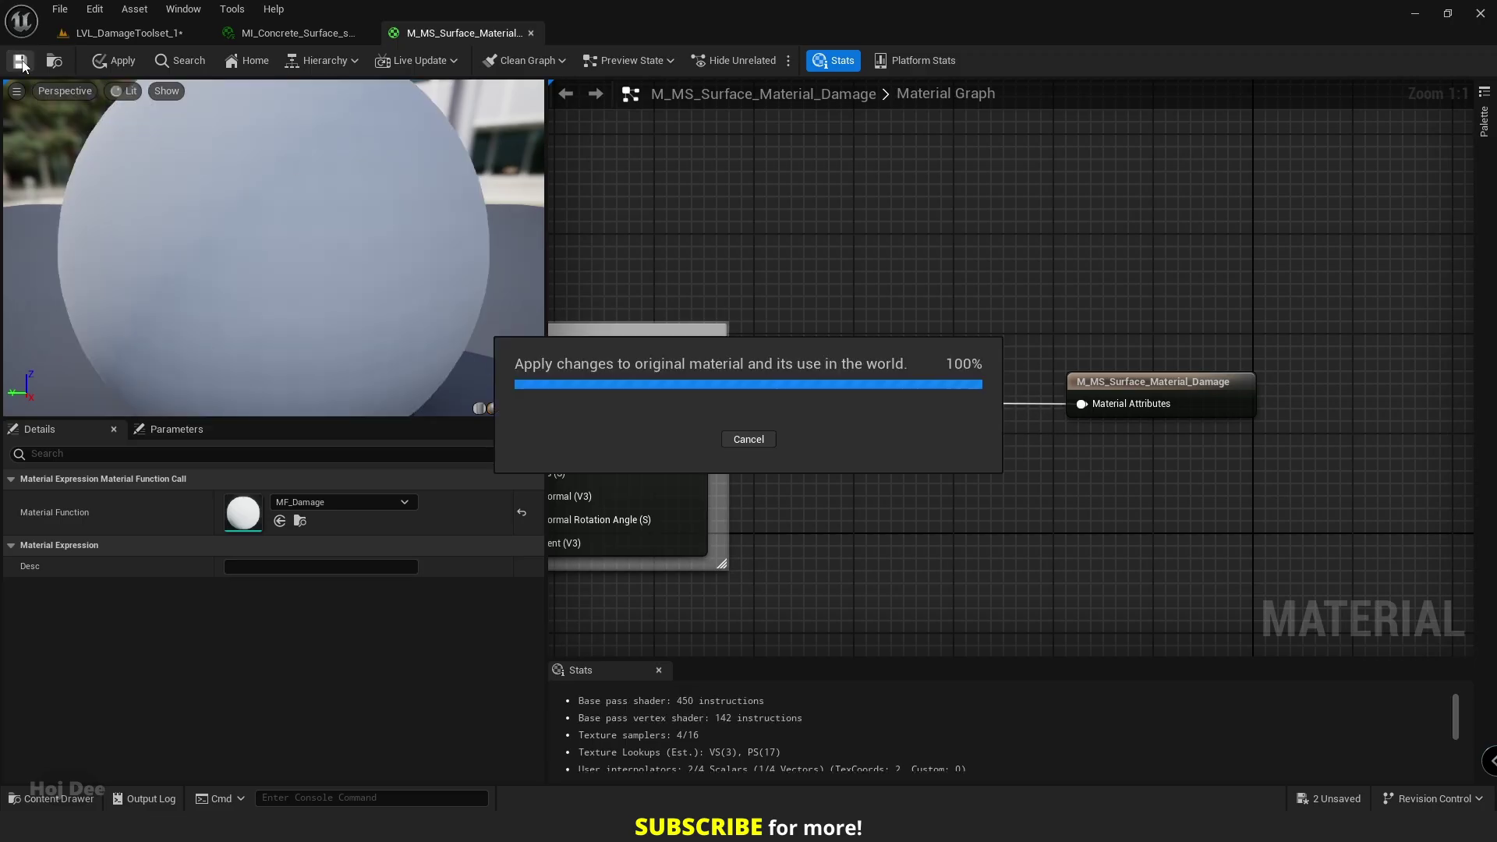
# Set the concrete material instance's parent to M_MS_Surface_Material_Damage
pyautogui.click(261, 35)
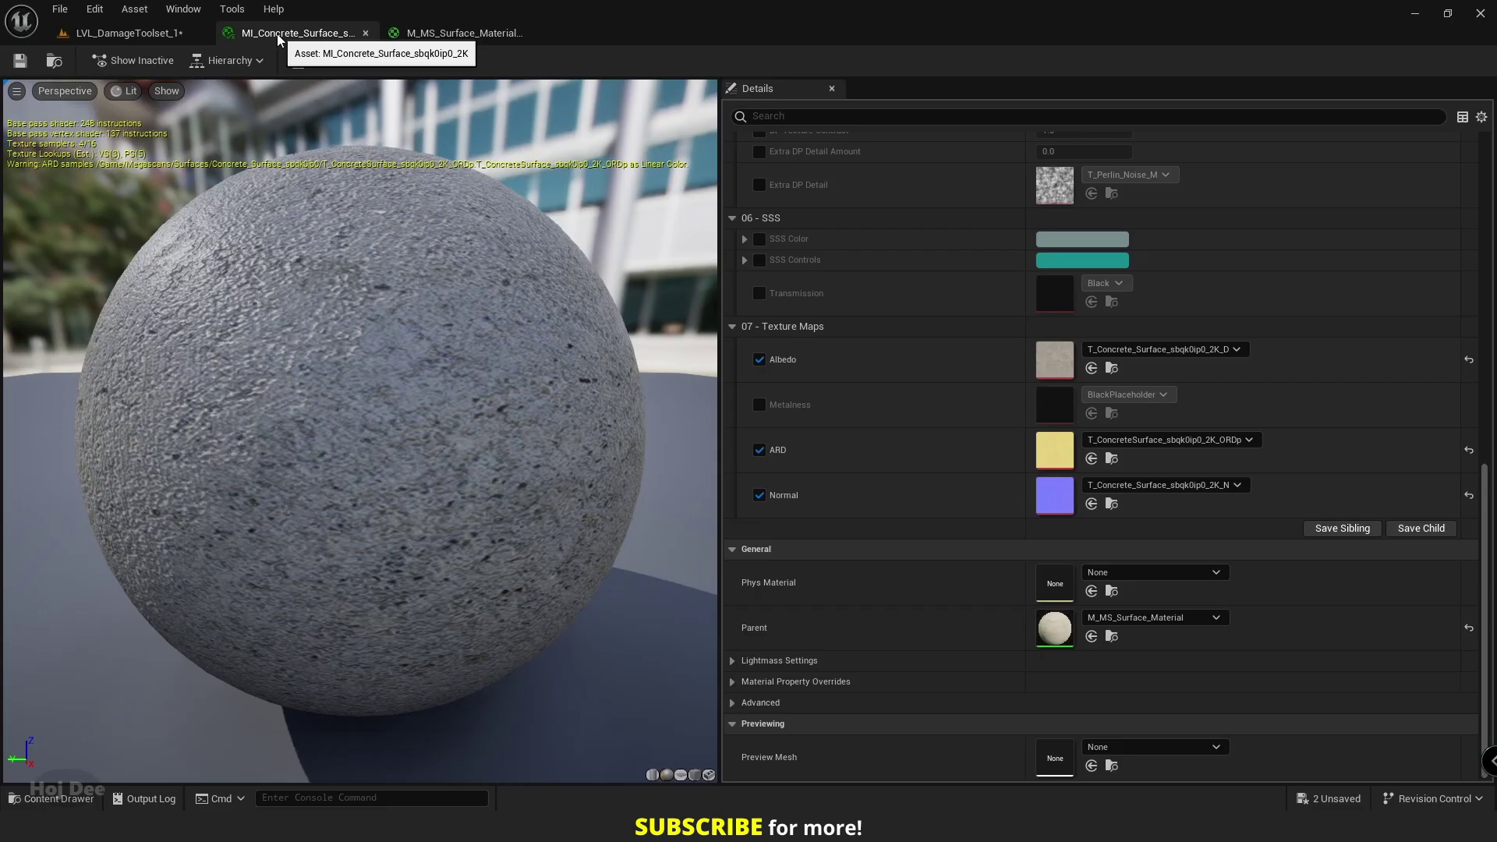
pyautogui.scroll(10, 929, 617)
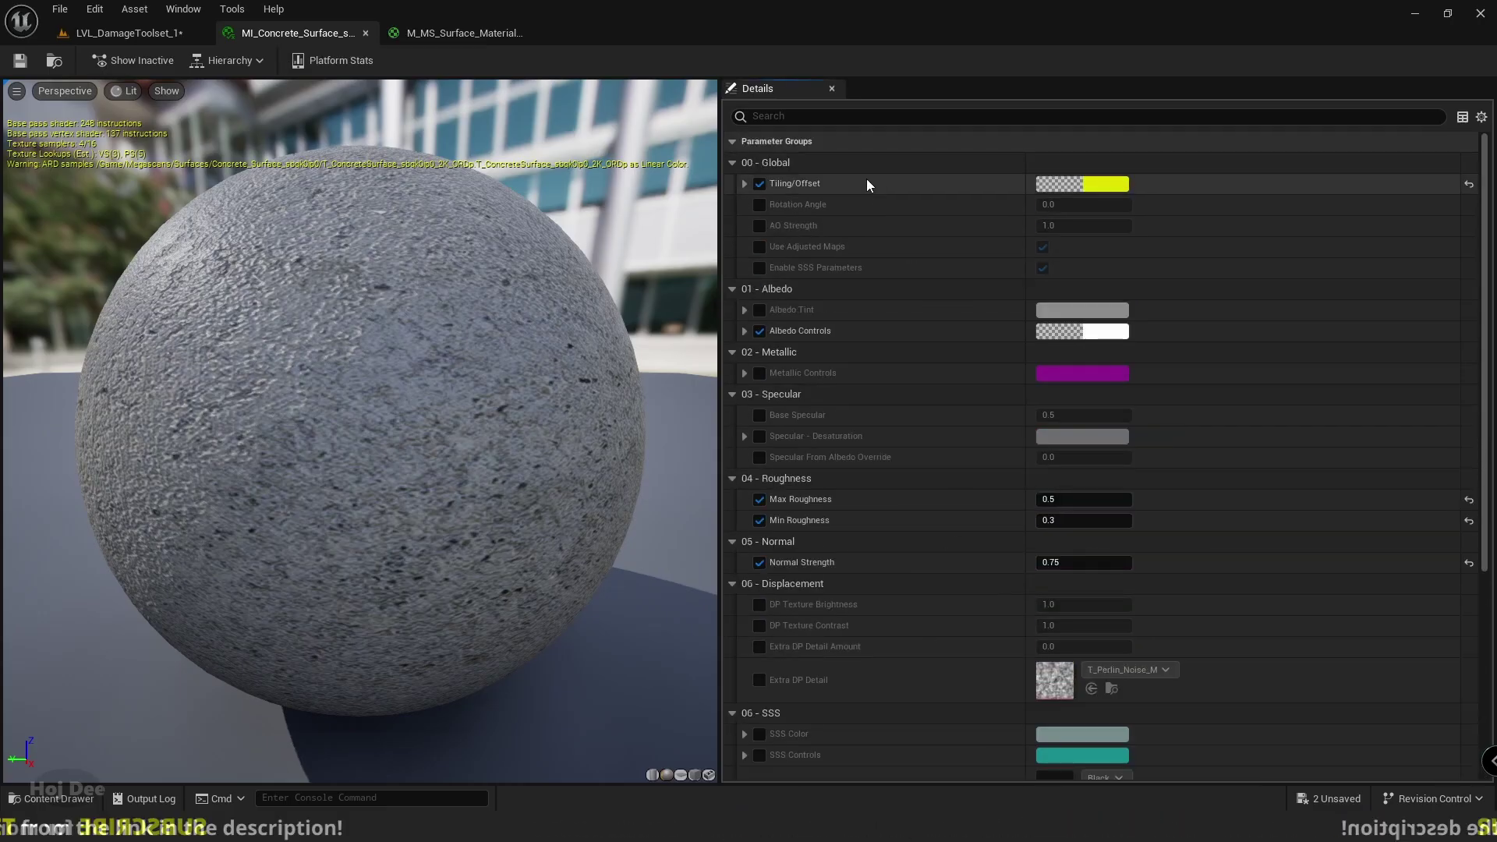
pyautogui.scroll(-10, 914, 518)
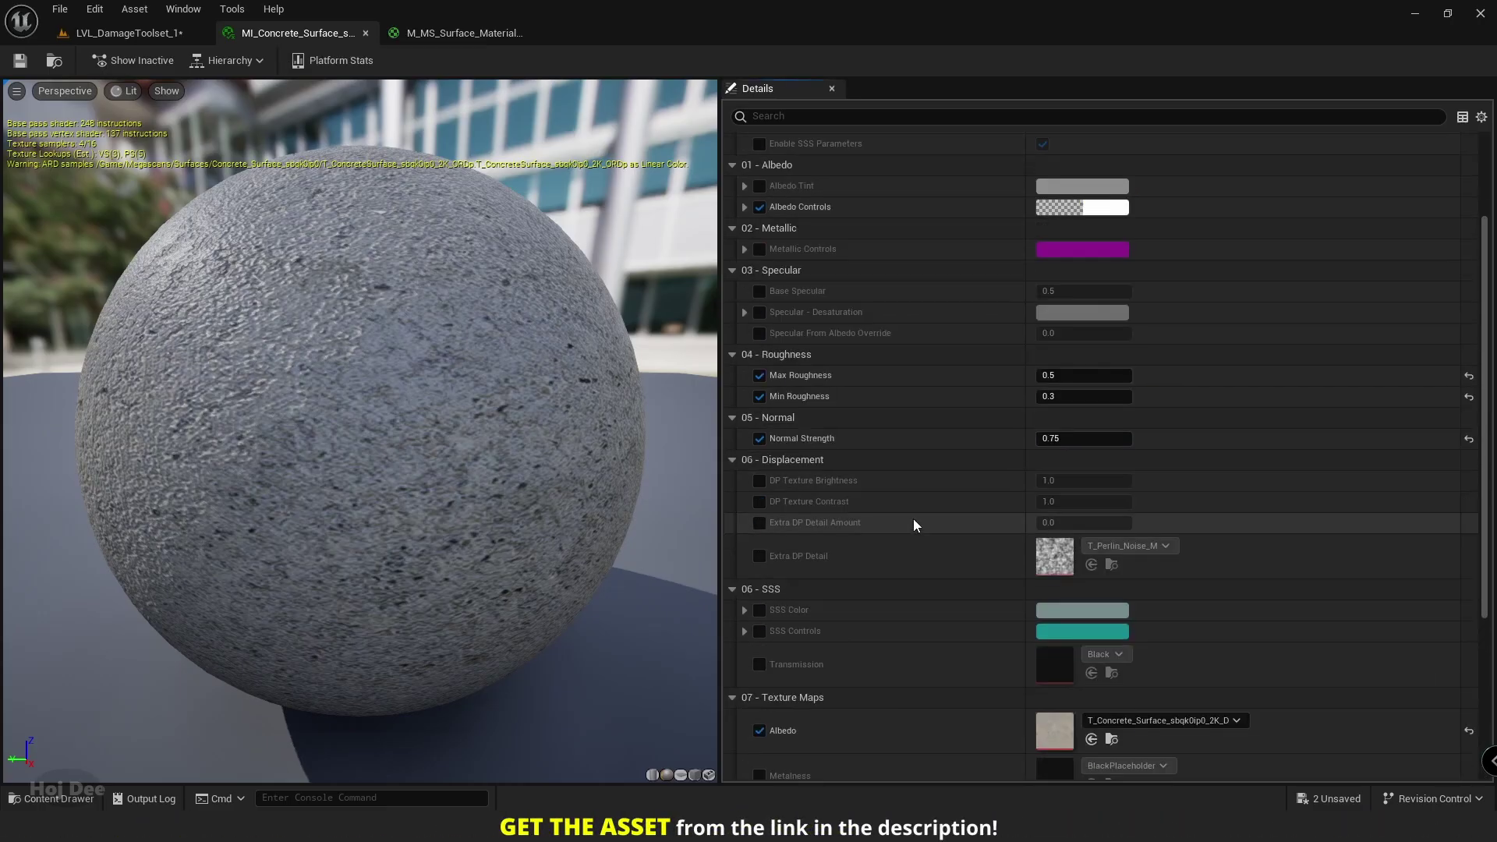
pyautogui.click(1111, 637)
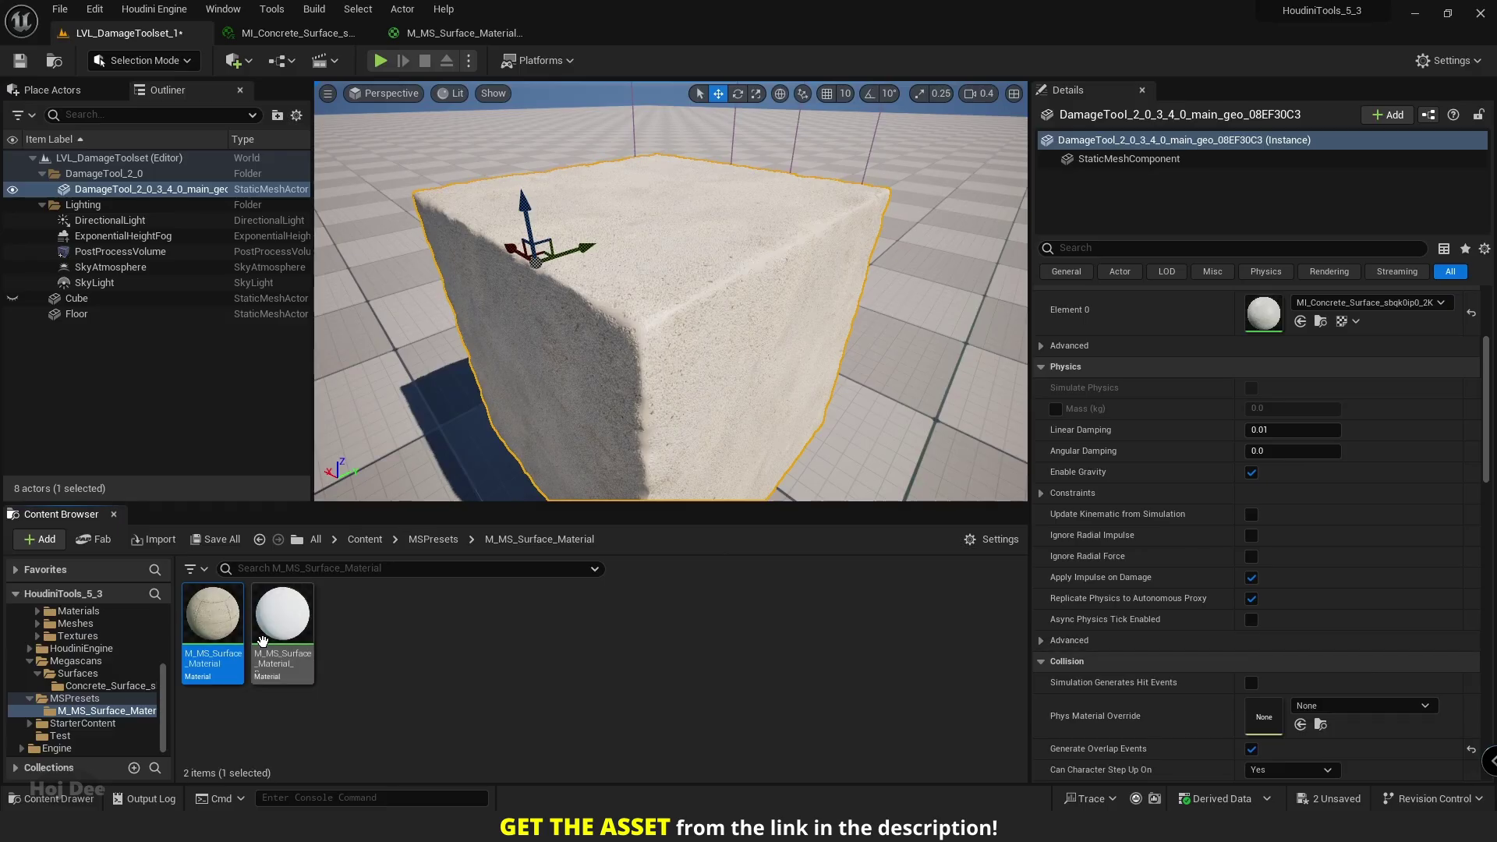
pyautogui.moveTo(262, 641); pyautogui.dragTo(1055, 636)
# Place the material instance editor in its own window beside the level editor, close the damage material's editor, and enlarge the level view
pyautogui.scroll(10, 904, 478)
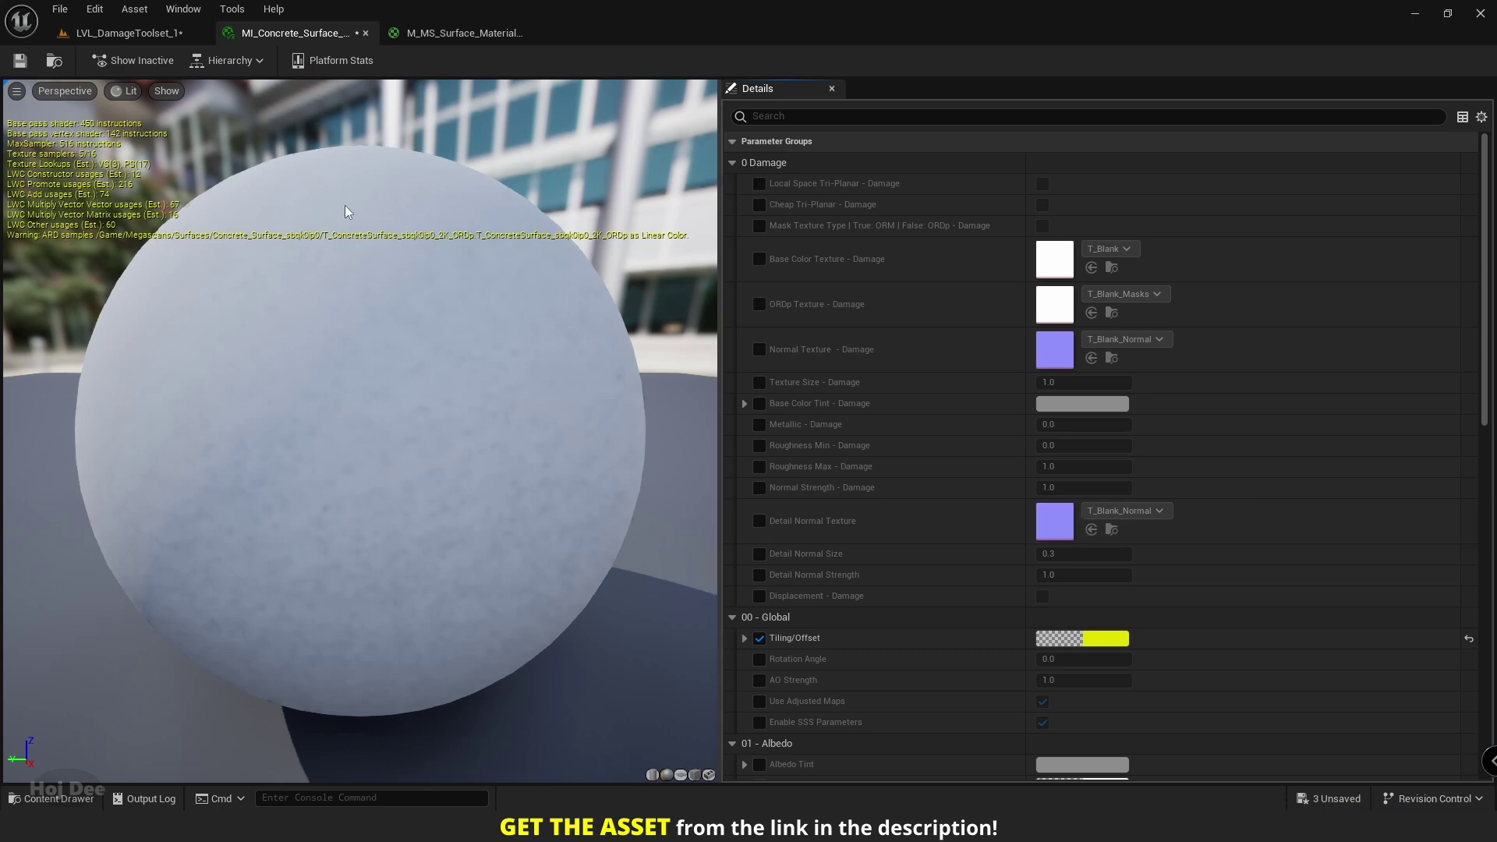
pyautogui.click(166, 39)
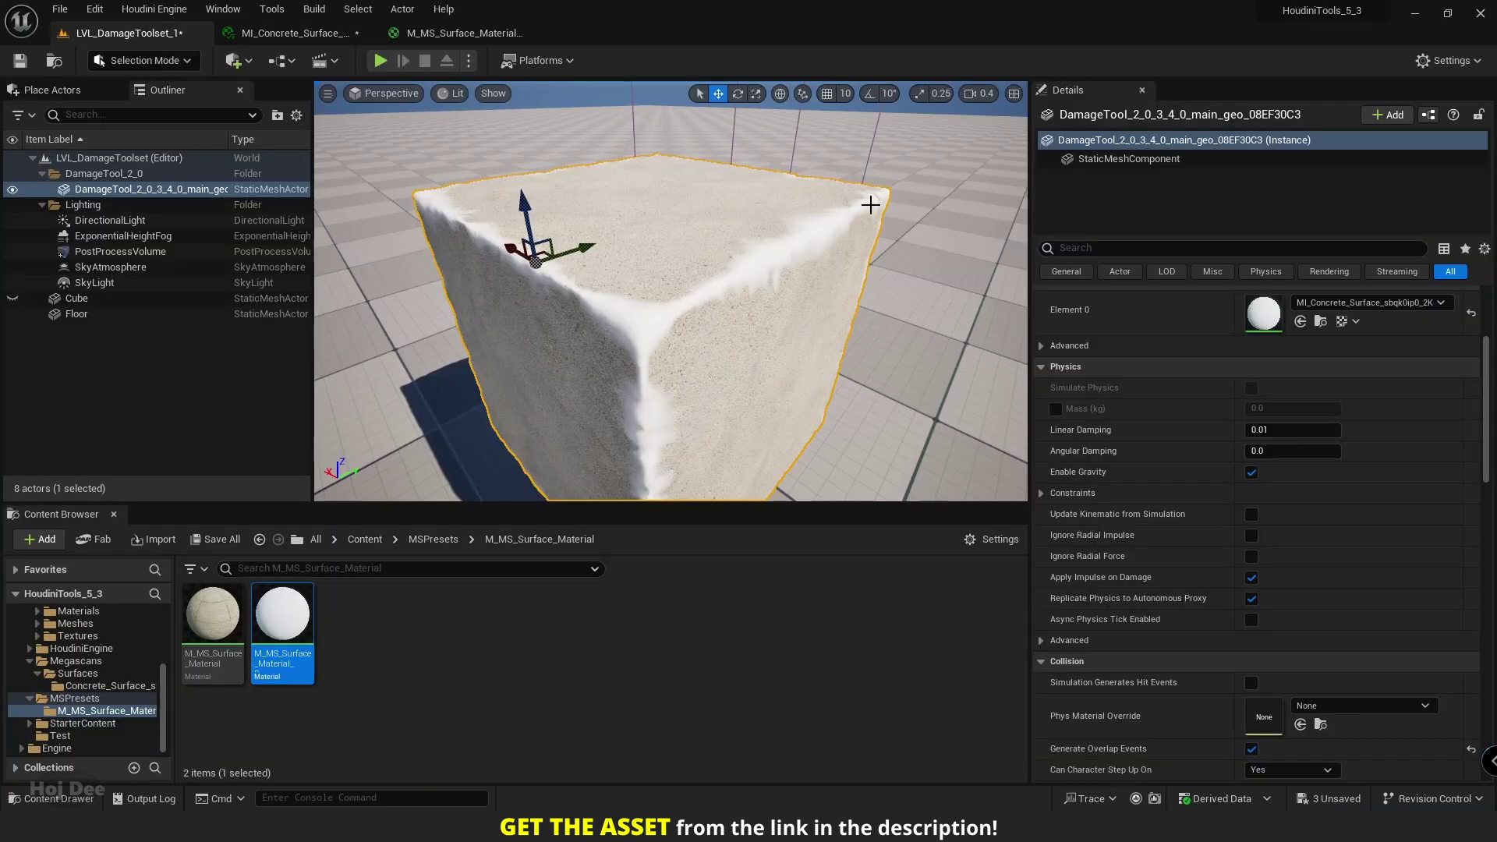
pyautogui.moveTo(370, 39); pyautogui.dragTo(825, 189)
pyautogui.middleClick(296, 36)
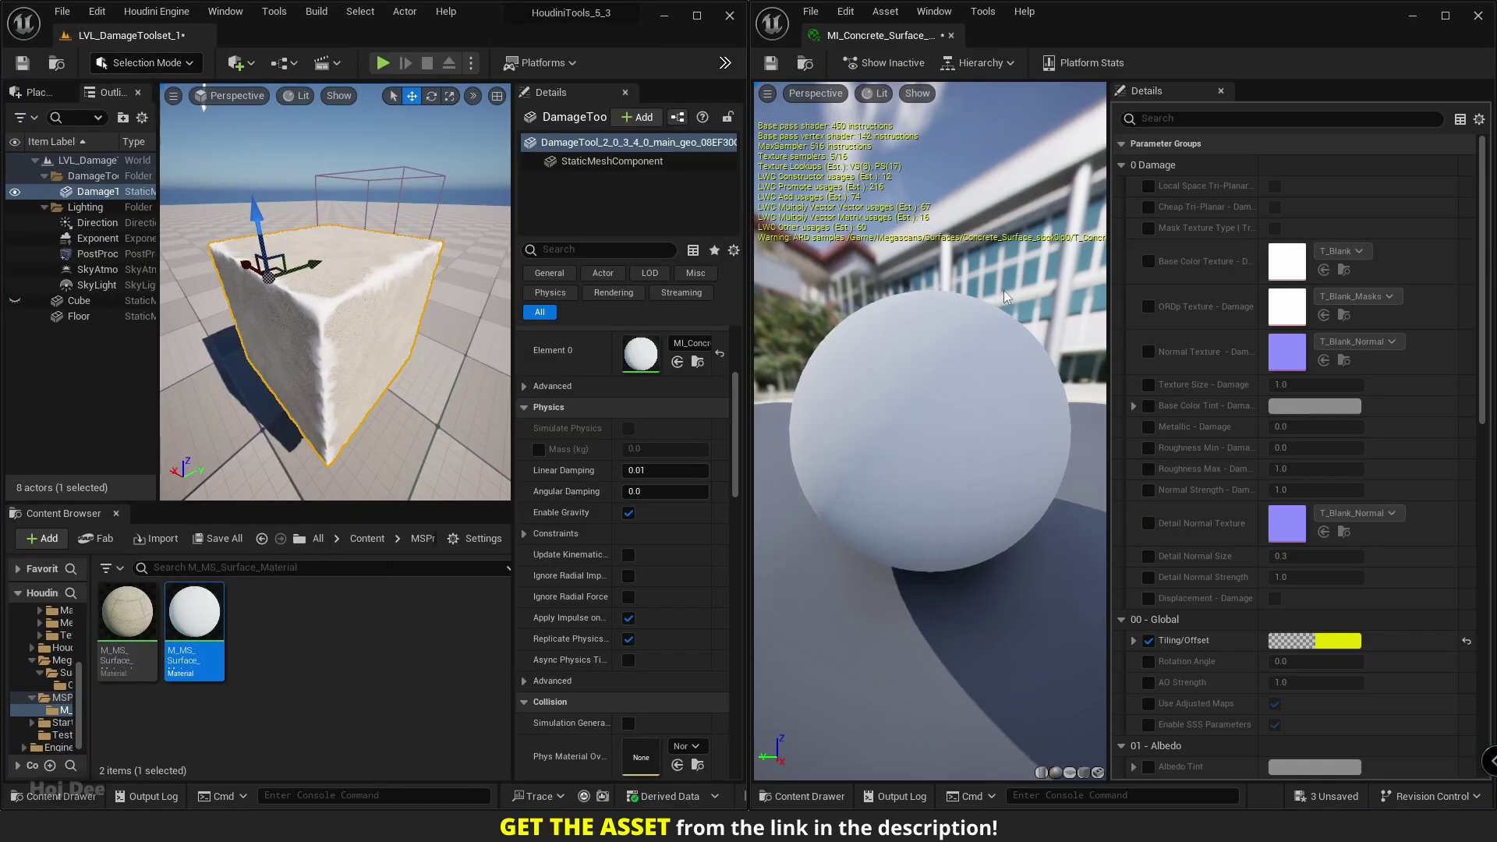
pyautogui.moveTo(1109, 320); pyautogui.dragTo(1062, 343)
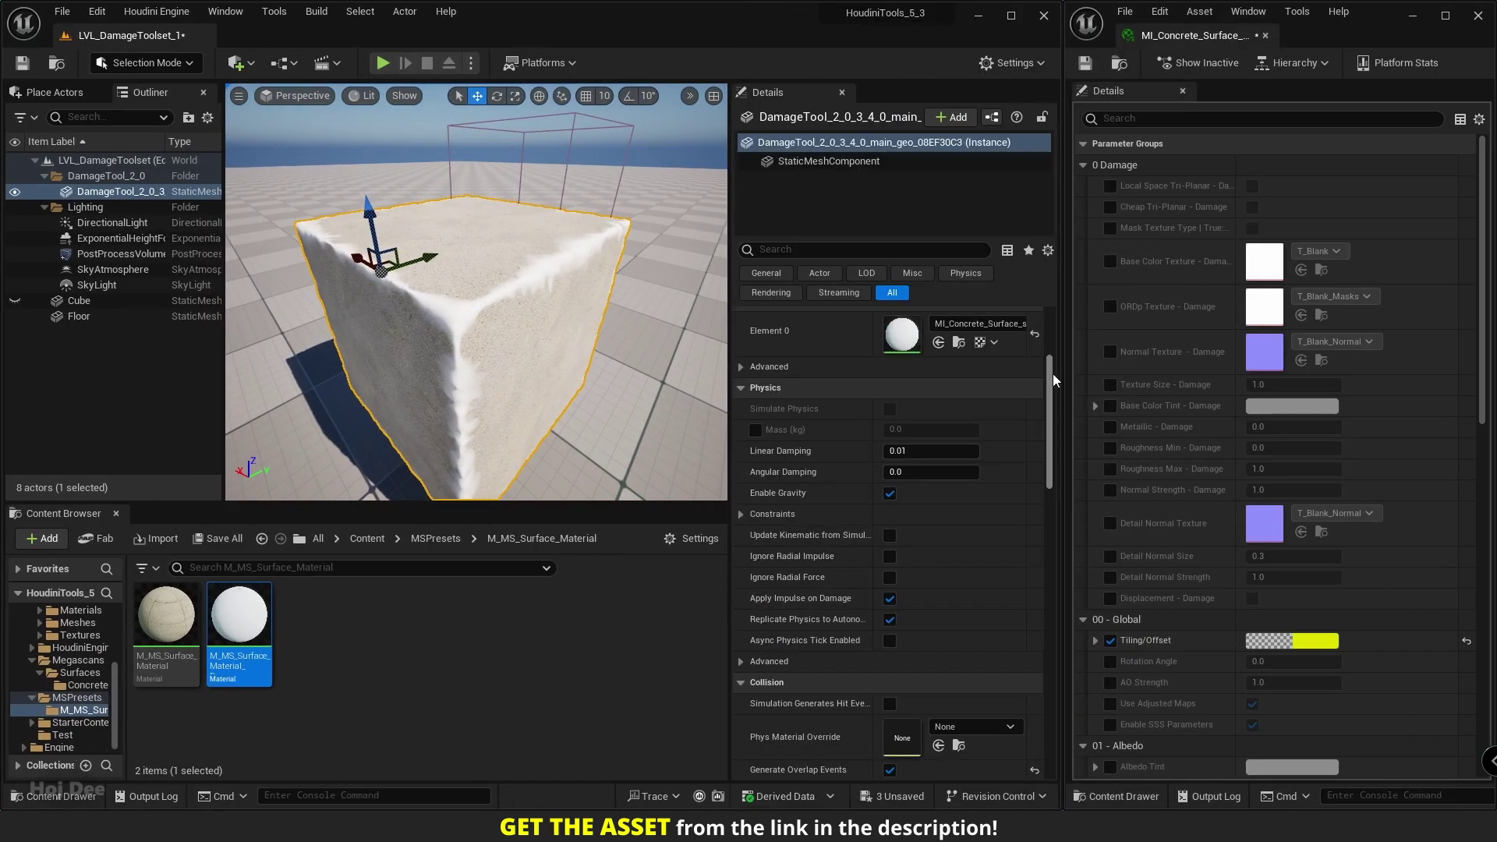
# Enable the overrides for all parameters in the instance's 0 Damage group, from Local Space Tri-Planar through Displacement
pyautogui.click(1110, 206)
pyautogui.click(1110, 228)
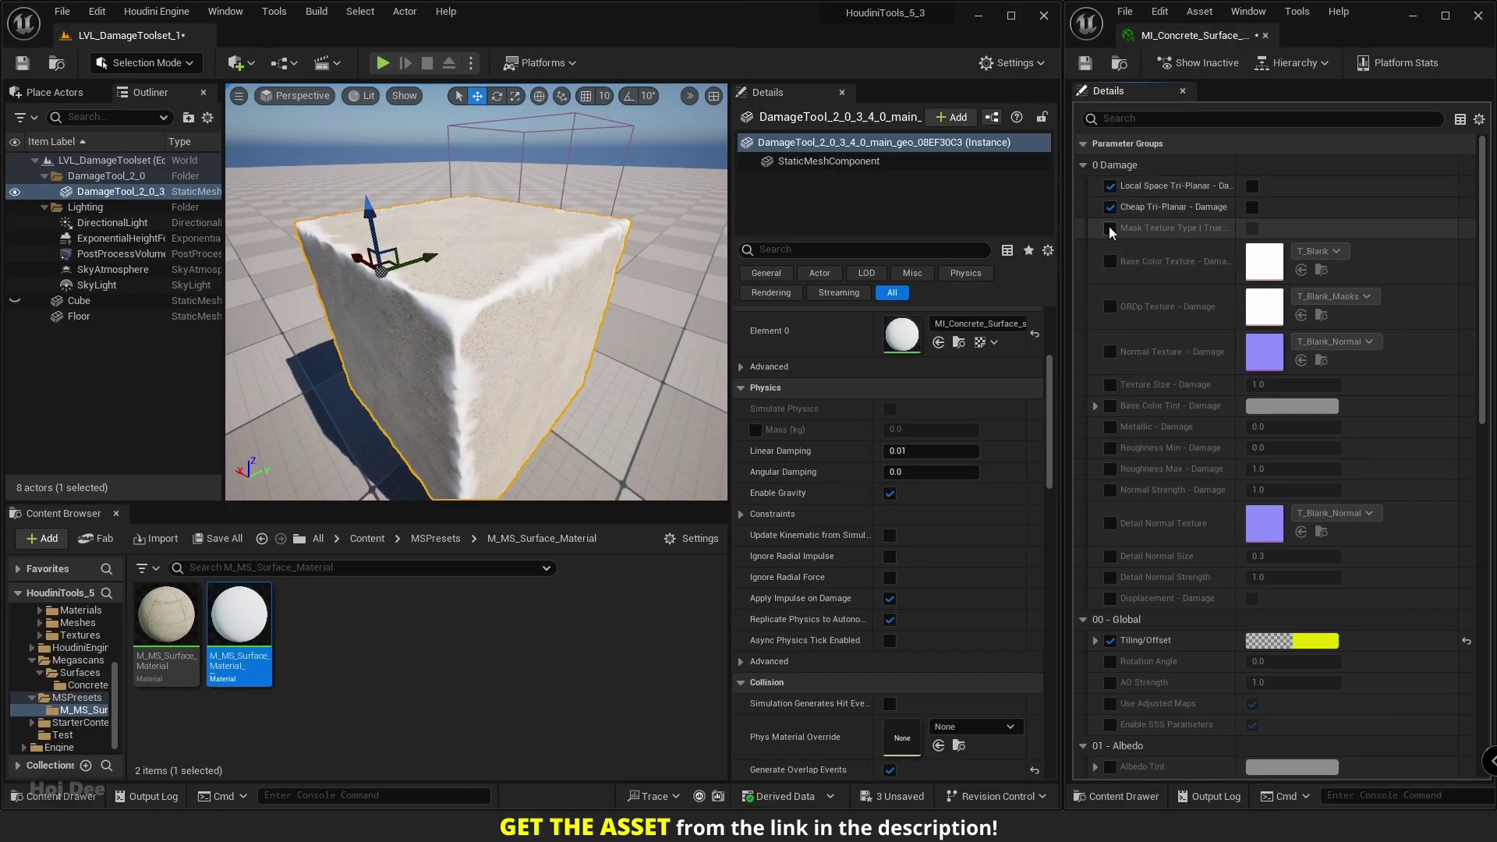
pyautogui.click(1111, 261)
pyautogui.click(1111, 306)
pyautogui.click(1111, 352)
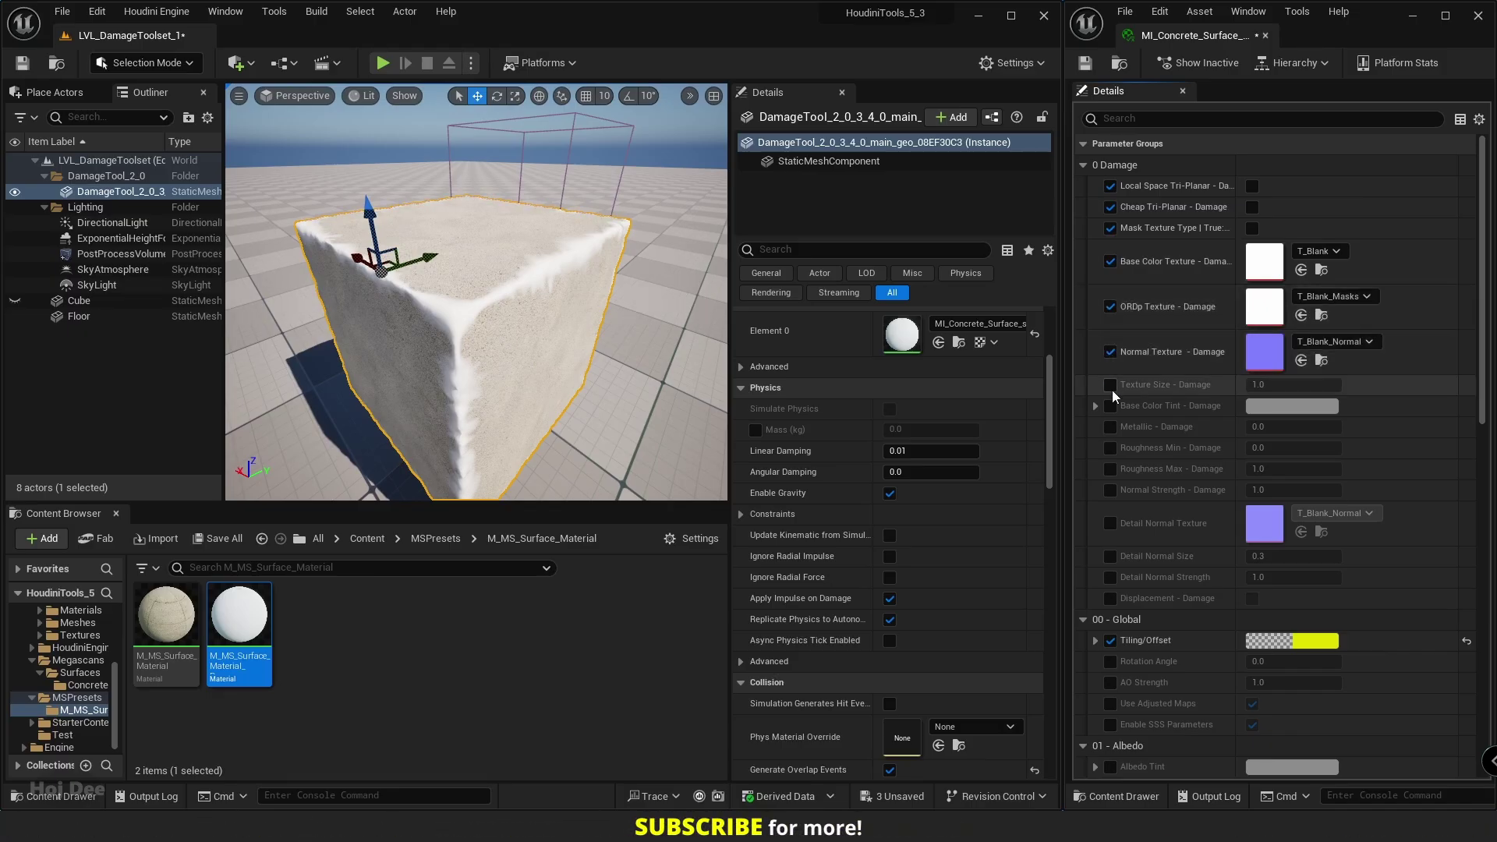
pyautogui.click(1110, 384)
pyautogui.click(1111, 406)
pyautogui.click(1110, 426)
pyautogui.click(1110, 447)
pyautogui.click(1110, 468)
pyautogui.click(1111, 489)
pyautogui.click(1110, 523)
pyautogui.click(1110, 556)
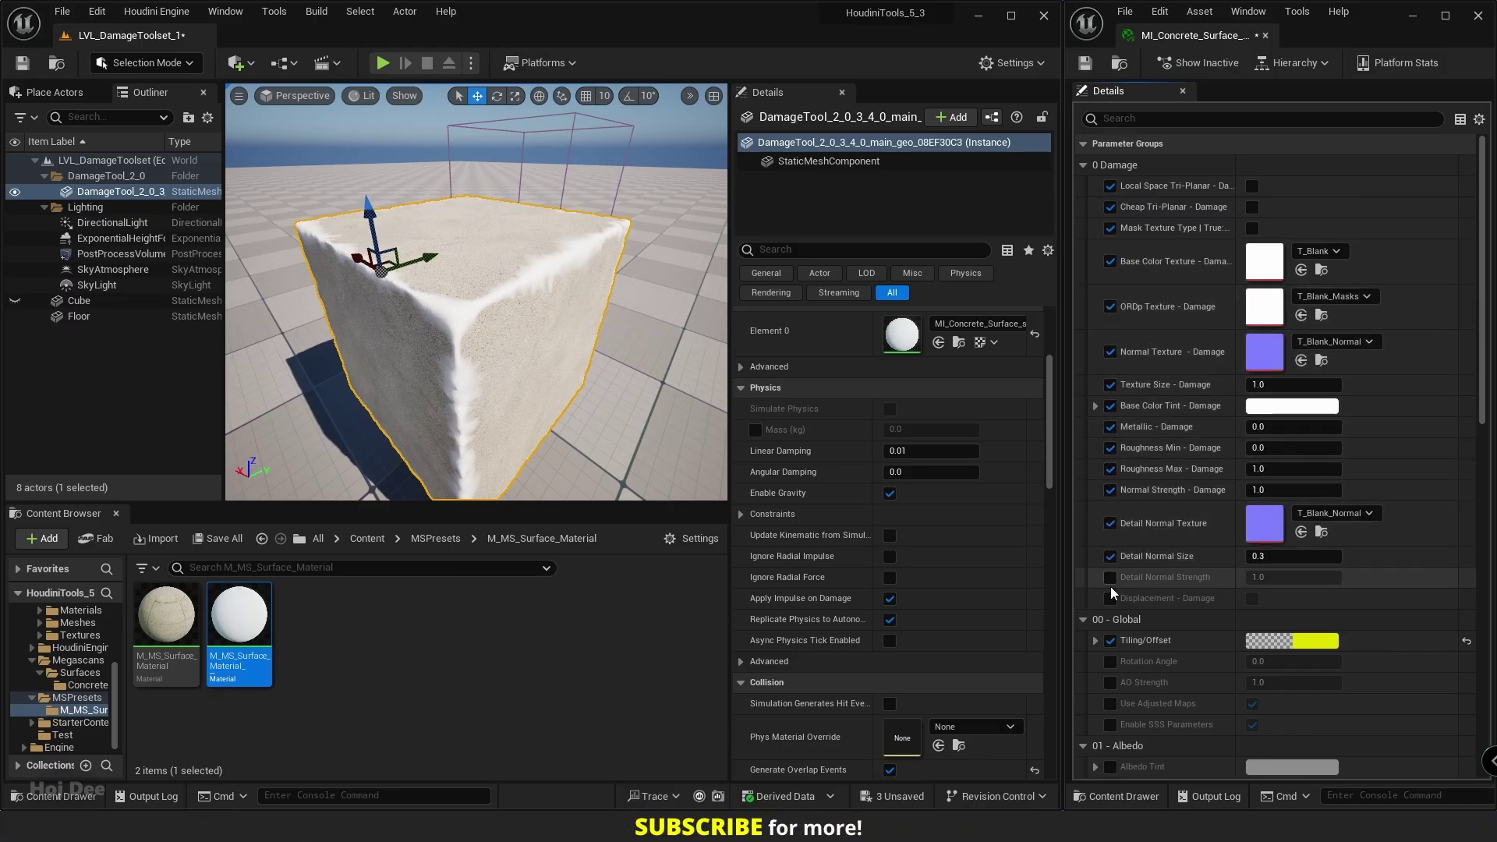
pyautogui.click(1110, 577)
pyautogui.click(1110, 598)
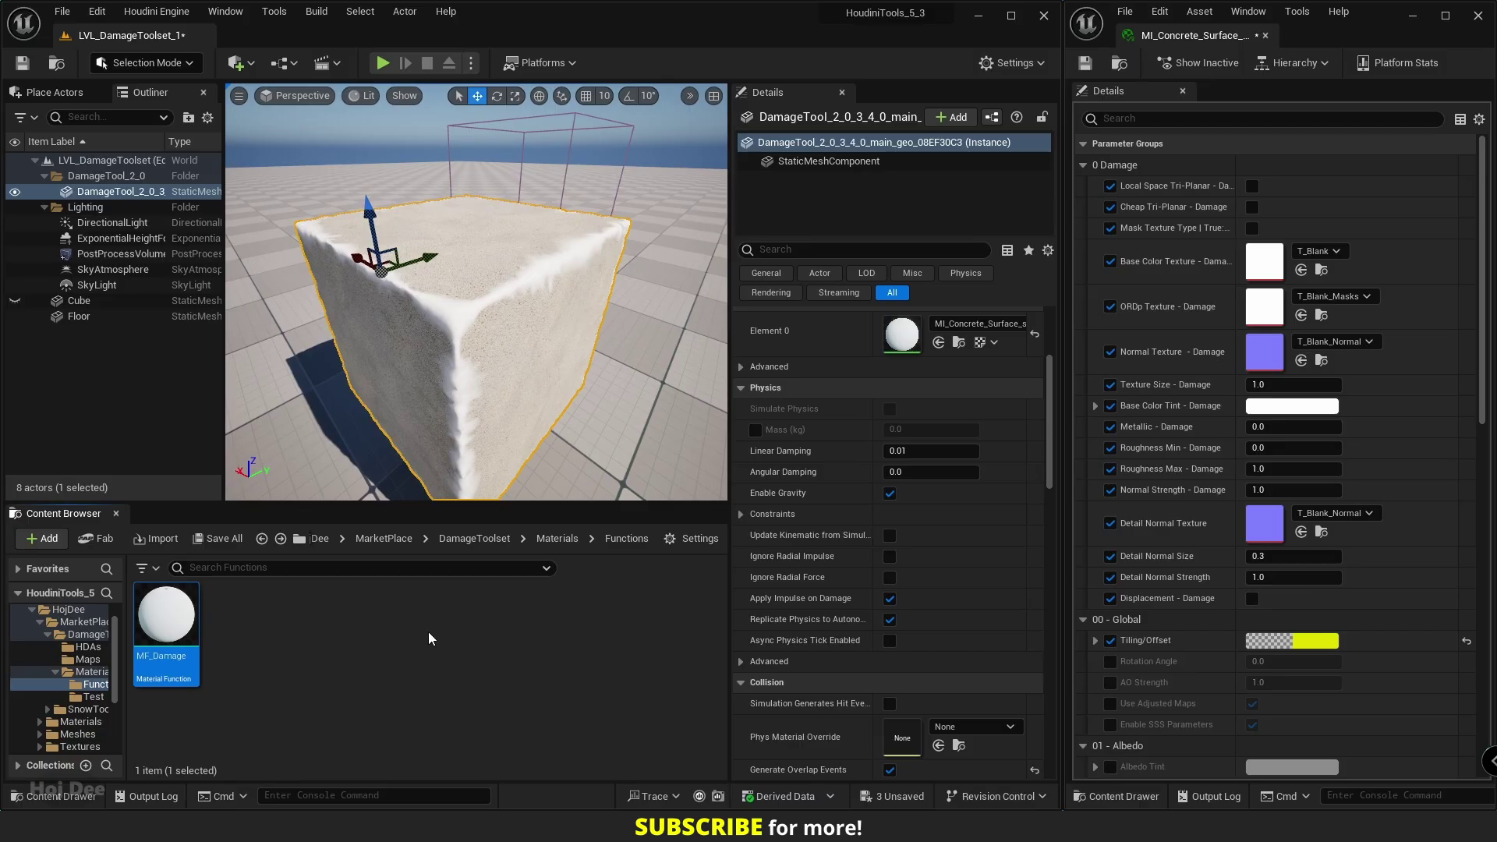
# Assign the instance's existing concrete albedo, normal and ORDp textures to the damage Base Color, Normal, Detail Normal and ORDp parameters
pyautogui.scroll(-8, 1193, 581)
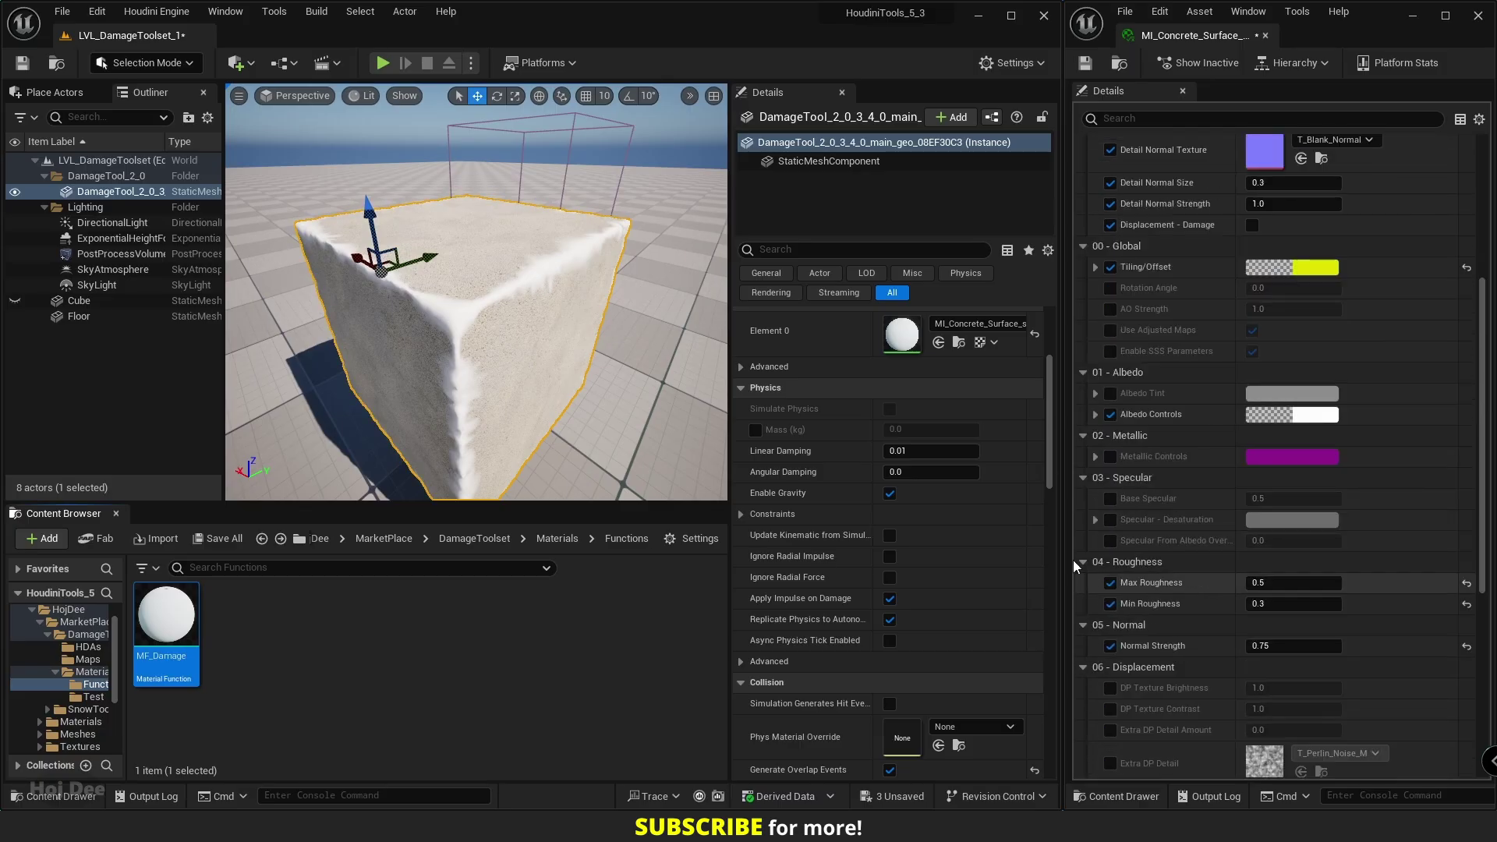
pyautogui.scroll(-10, 1317, 608)
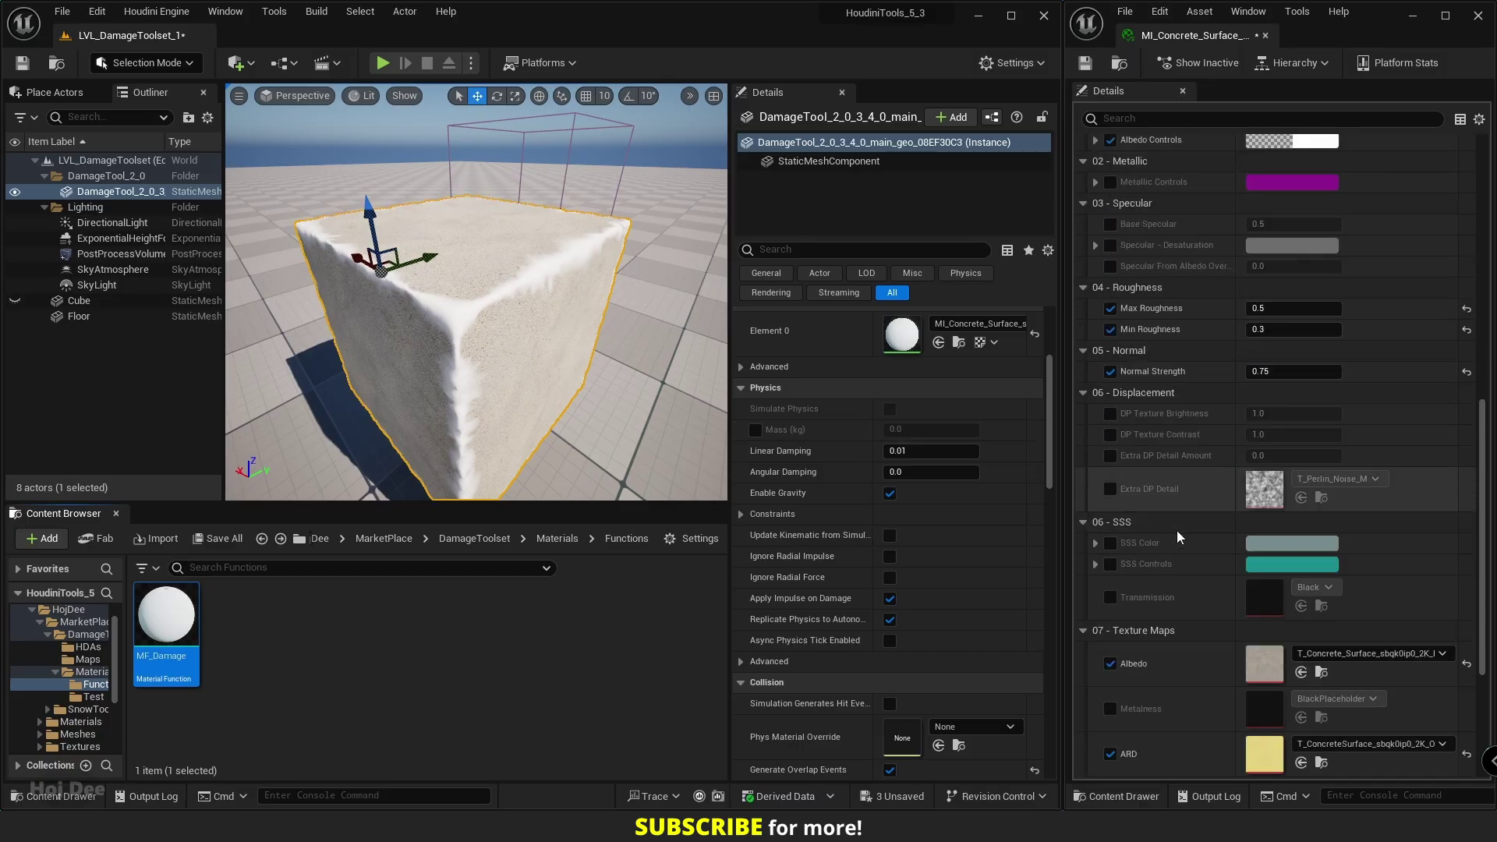
pyautogui.click(1322, 661)
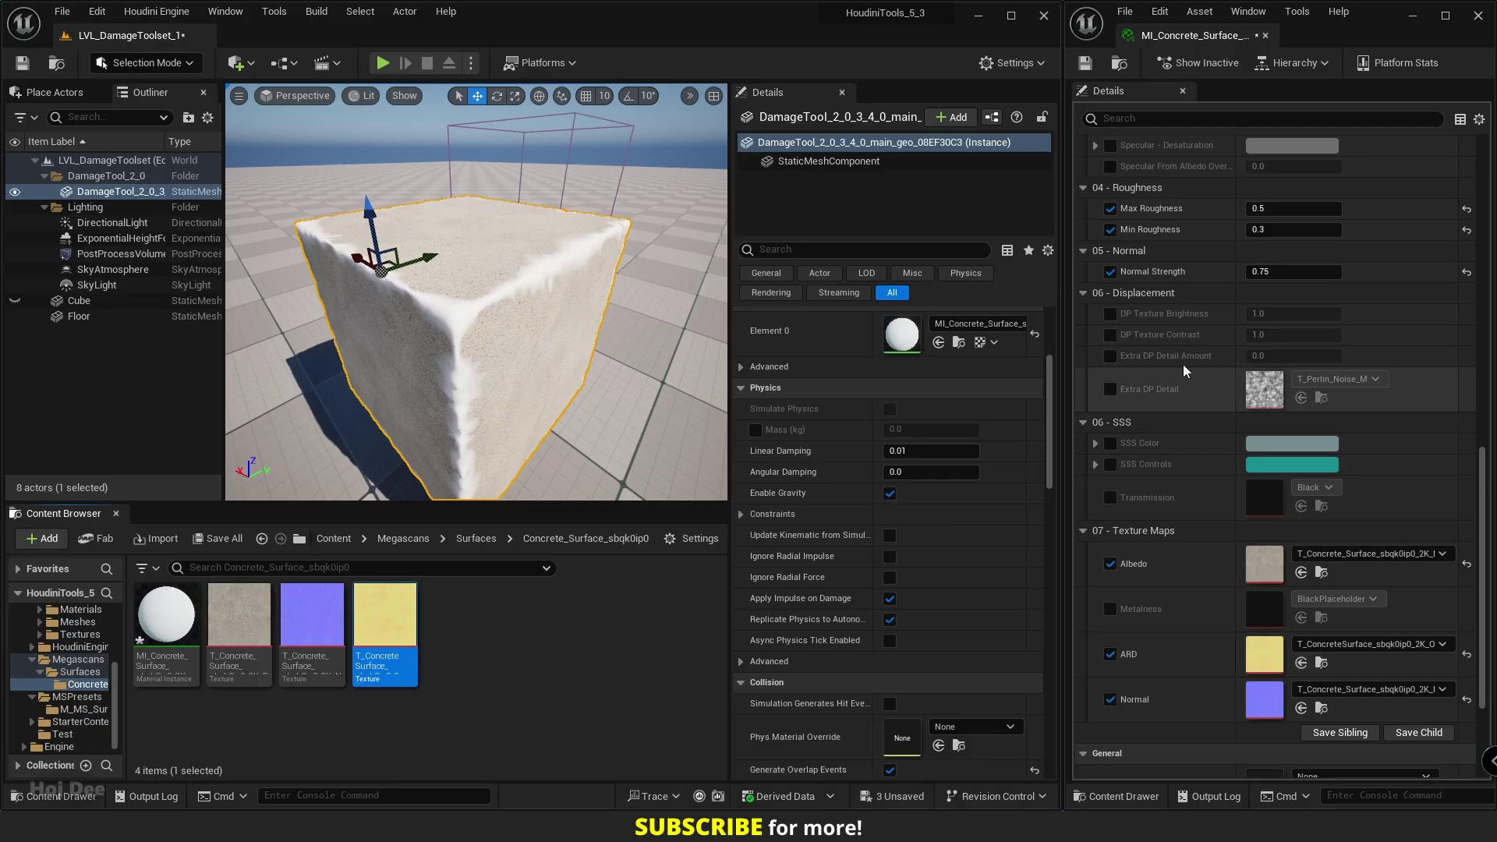
pyautogui.scroll(15, 1185, 359)
pyautogui.scroll(5, 1194, 354)
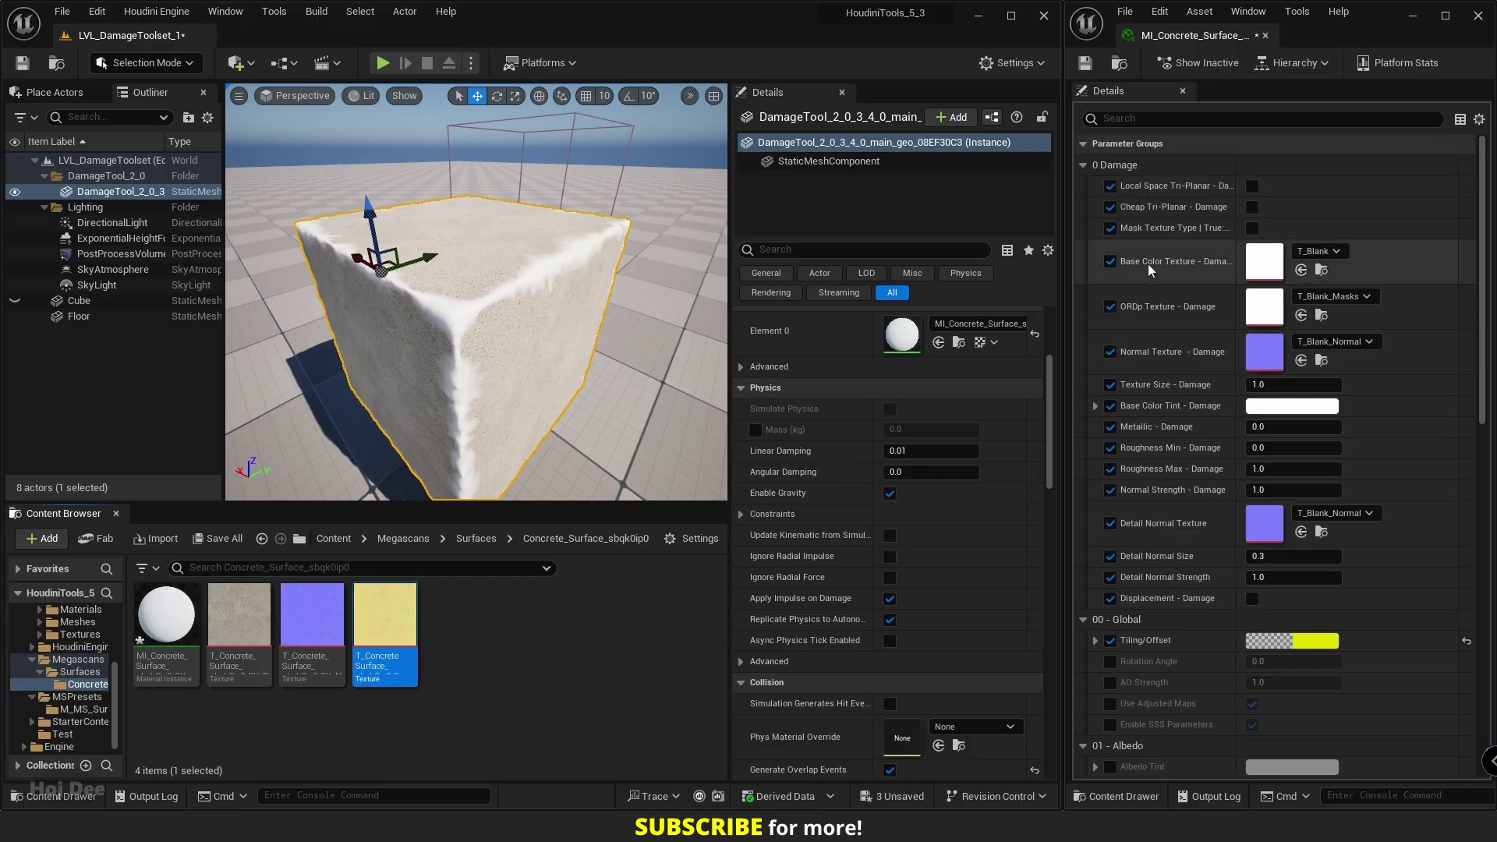
pyautogui.click(218, 633)
pyautogui.moveTo(219, 633); pyautogui.dragTo(1264, 261)
pyautogui.moveTo(312, 616); pyautogui.dragTo(1264, 352)
pyautogui.moveTo(328, 614); pyautogui.dragTo(1264, 523)
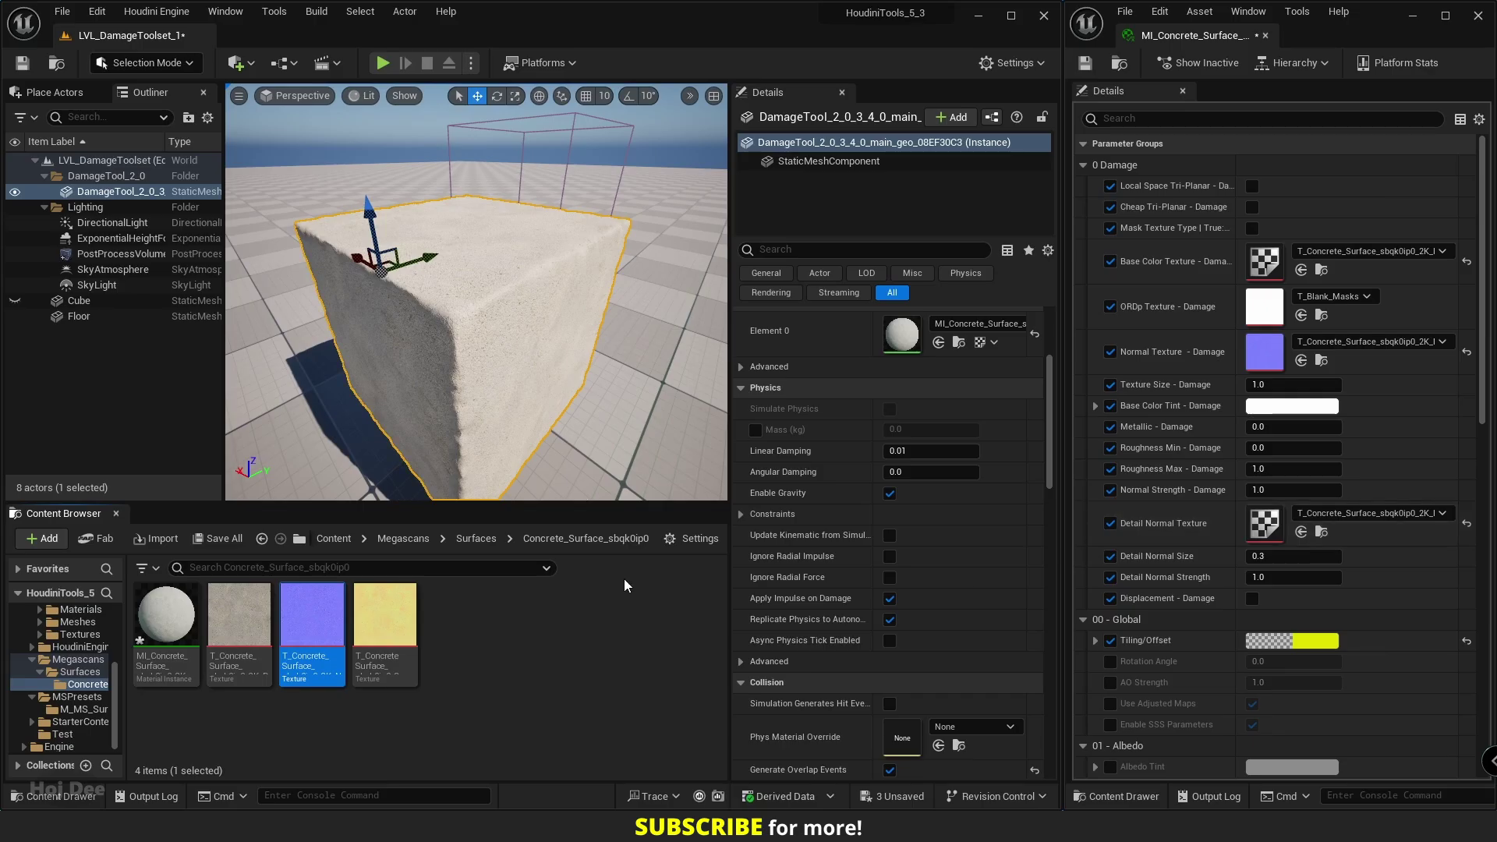
pyautogui.moveTo(396, 618); pyautogui.dragTo(1263, 311)
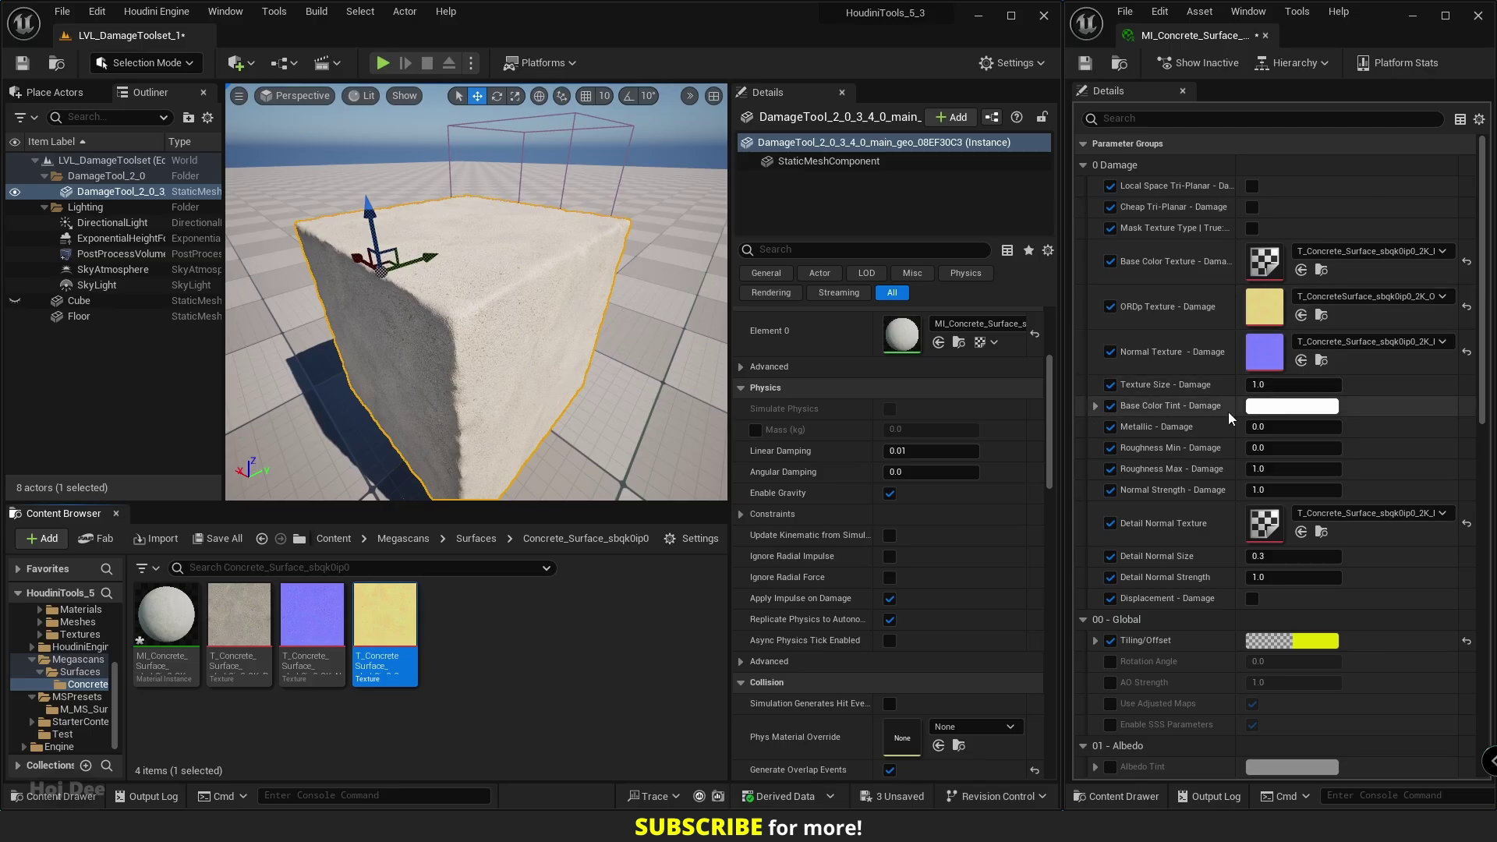
# Darken the concrete instance's Base Color Tint - Damage to a neutral gray with a value of 0.203125
pyautogui.click(1292, 405)
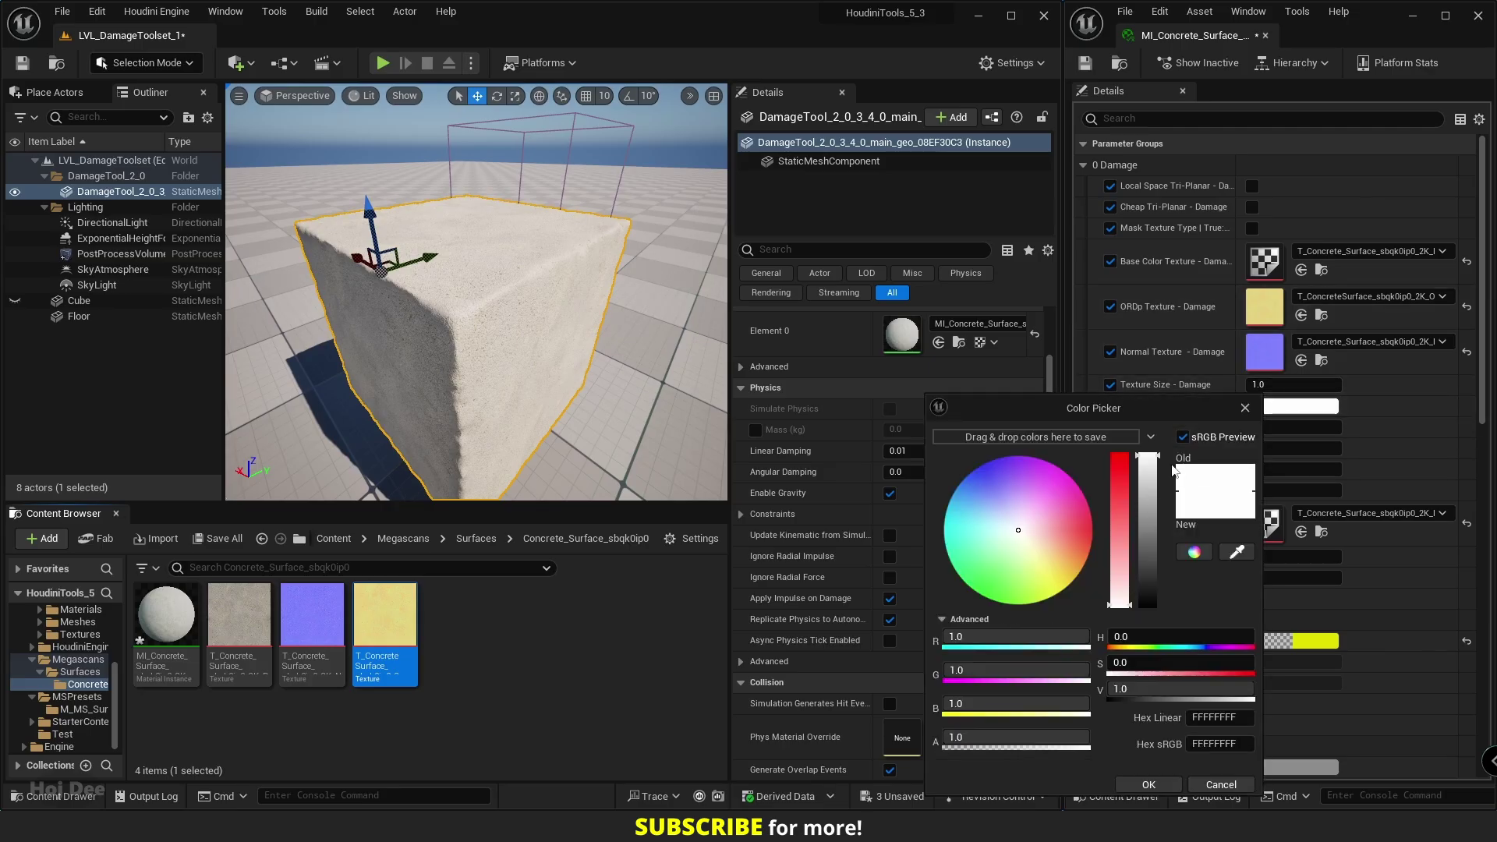
pyautogui.moveTo(1152, 478); pyautogui.dragTo(1136, 576)
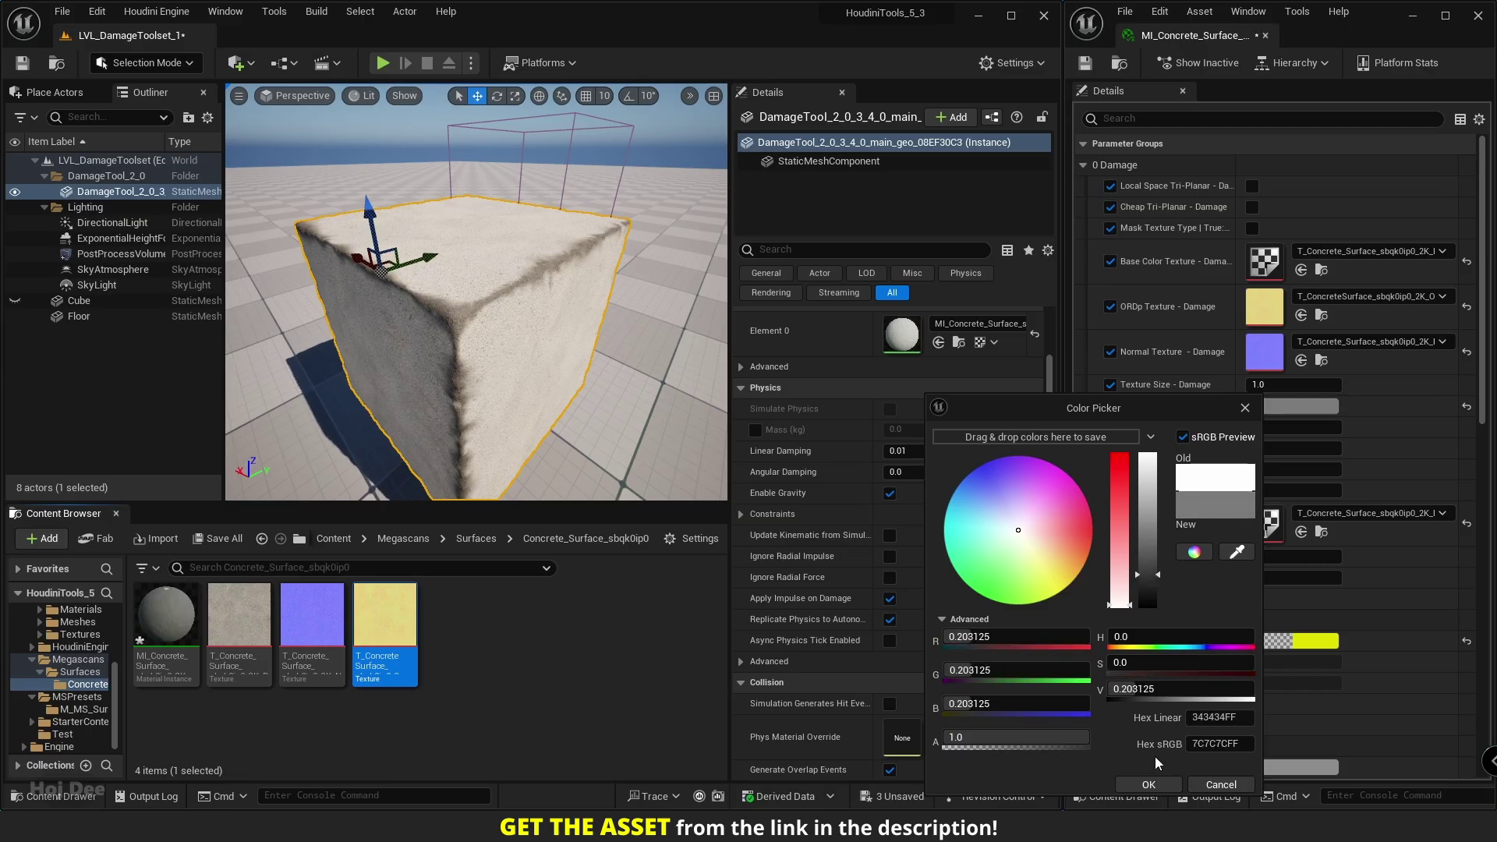
pyautogui.click(1167, 782)
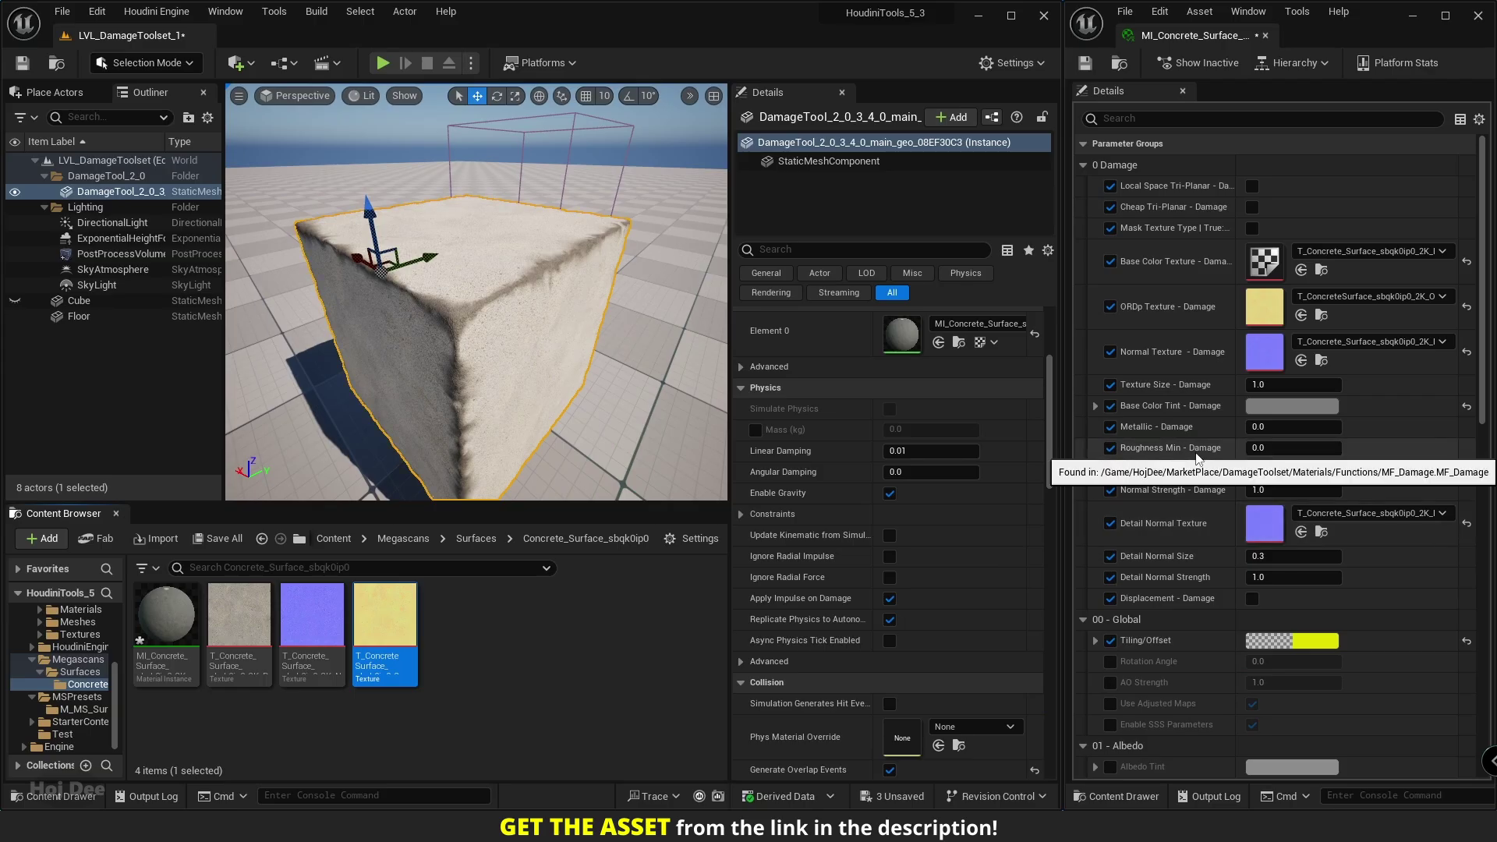
# Set Detail Normal Strength - Damage to 2.0 in the concrete instance while viewing the cube's damaged edge up close
pyautogui.moveTo(380, 362); pyautogui.dragTo(377, 313, button='right')
pyautogui.press('w')
pyautogui.moveTo(317, 114); pyautogui.dragTo(318, 114, button='right')
pyautogui.scroll(-5, 571, 338)
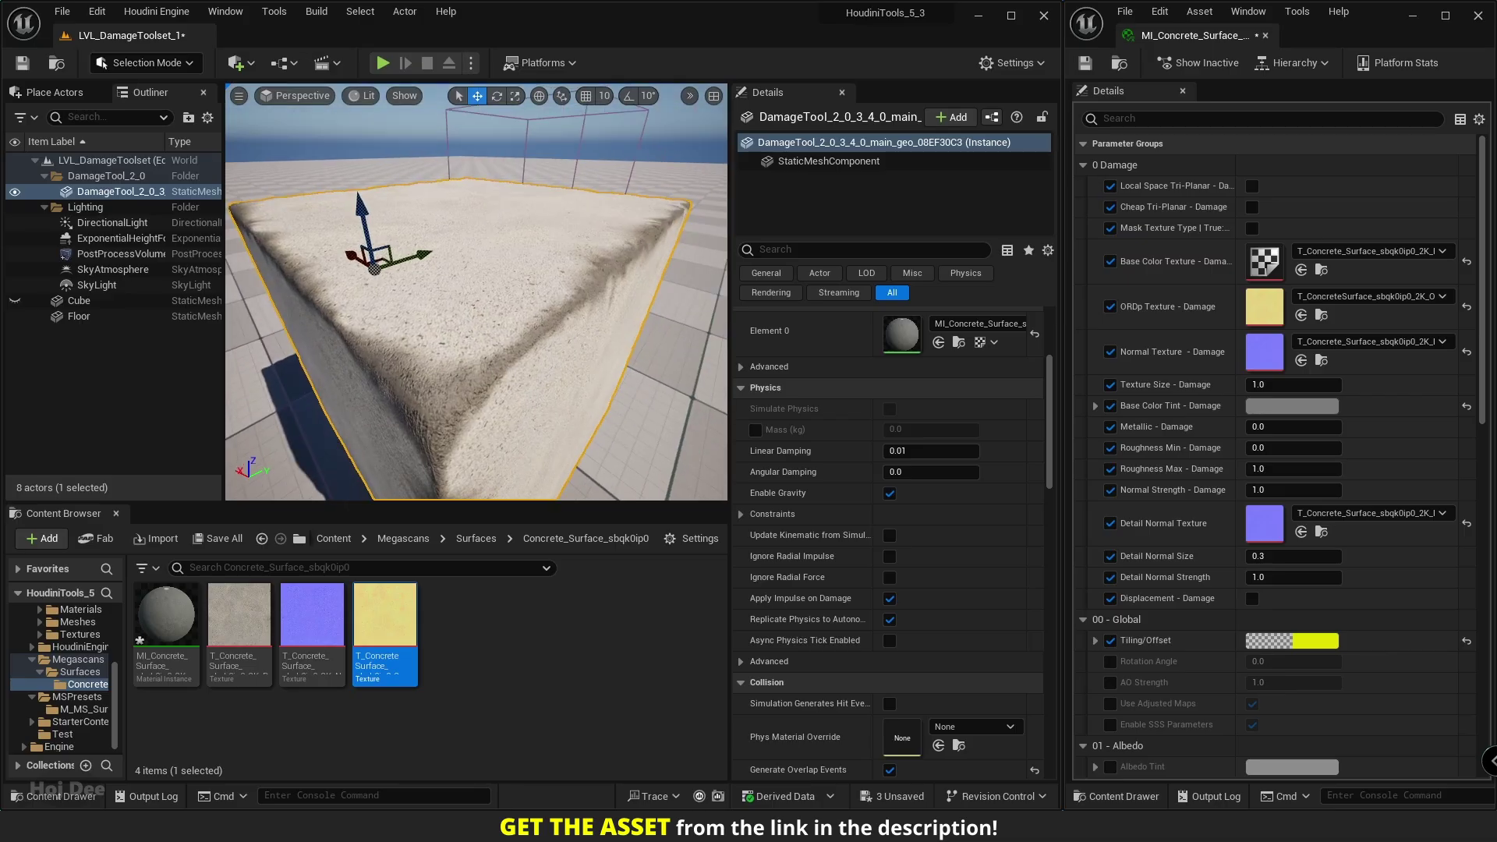
pyautogui.moveTo(571, 338); pyautogui.dragTo(572, 337, button='right')
pyautogui.scroll(-6, 559, 324)
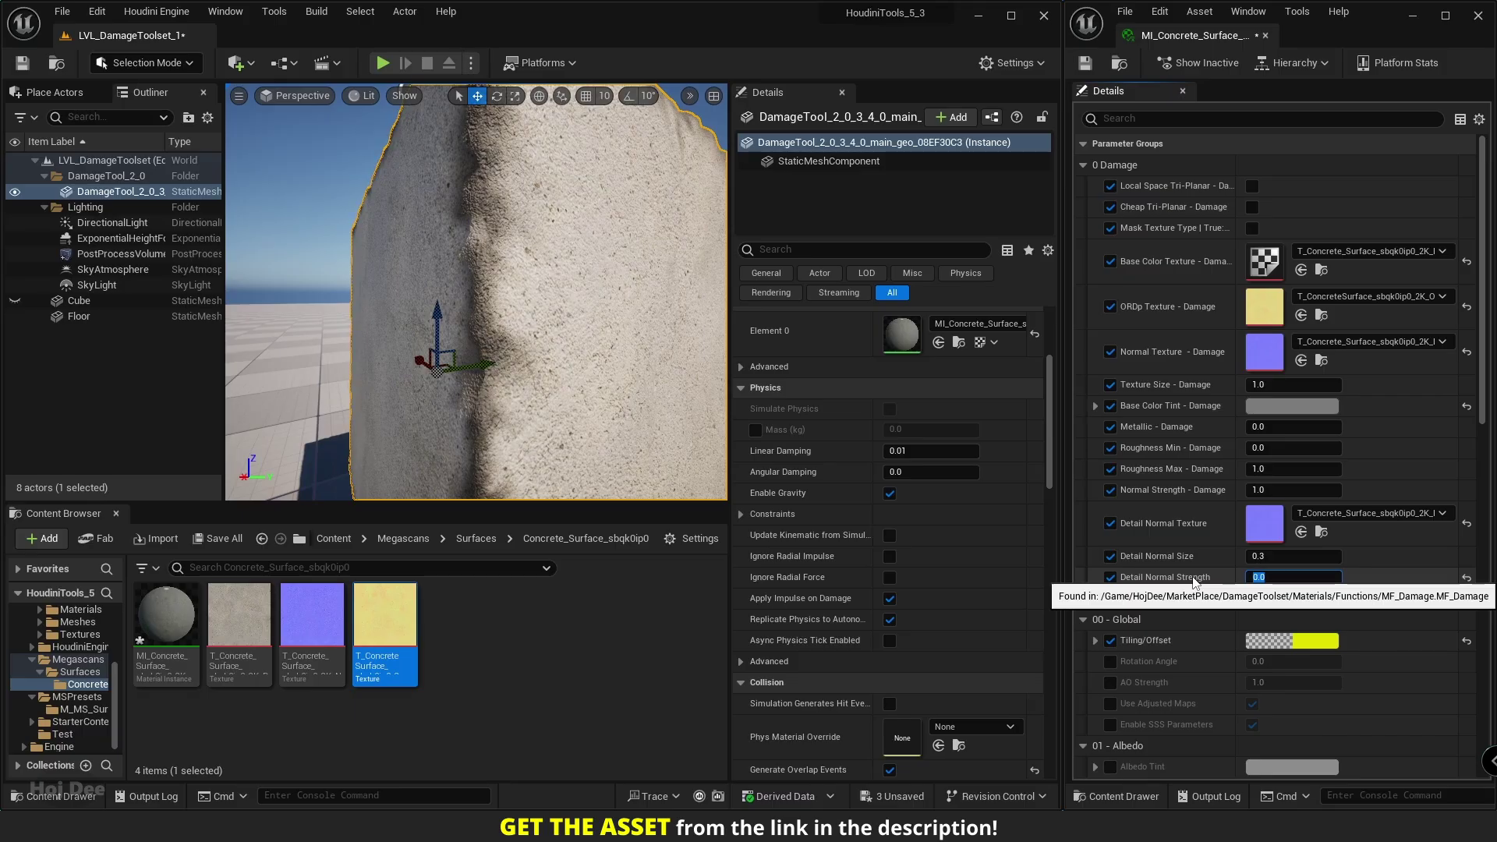
pyautogui.press('Return')
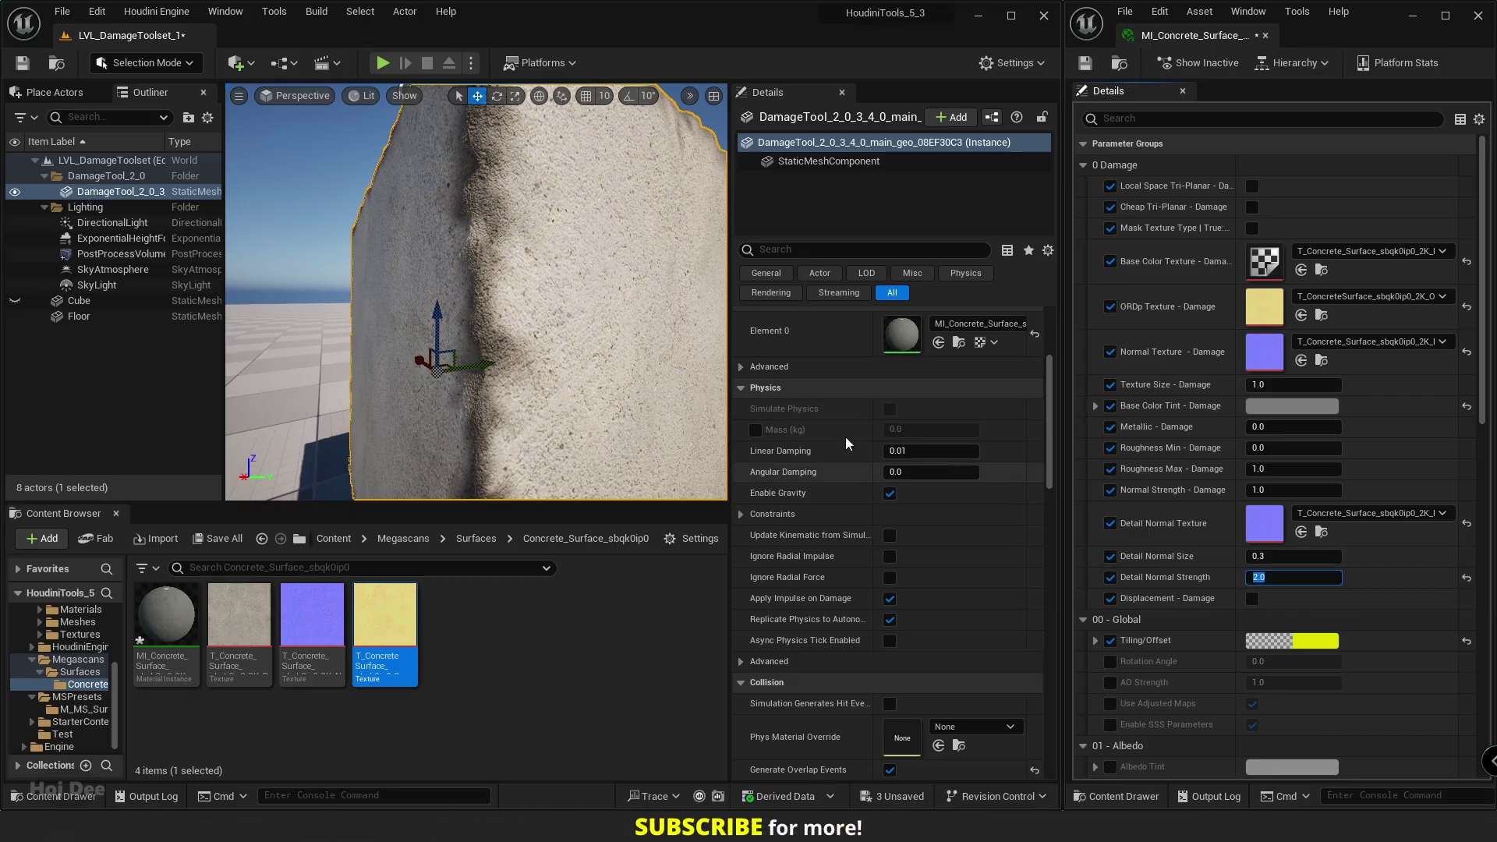
# Narrow the viewport's horizontal field of view to about 20.7 for a magnified look at the damaged edge
pyautogui.click(238, 97)
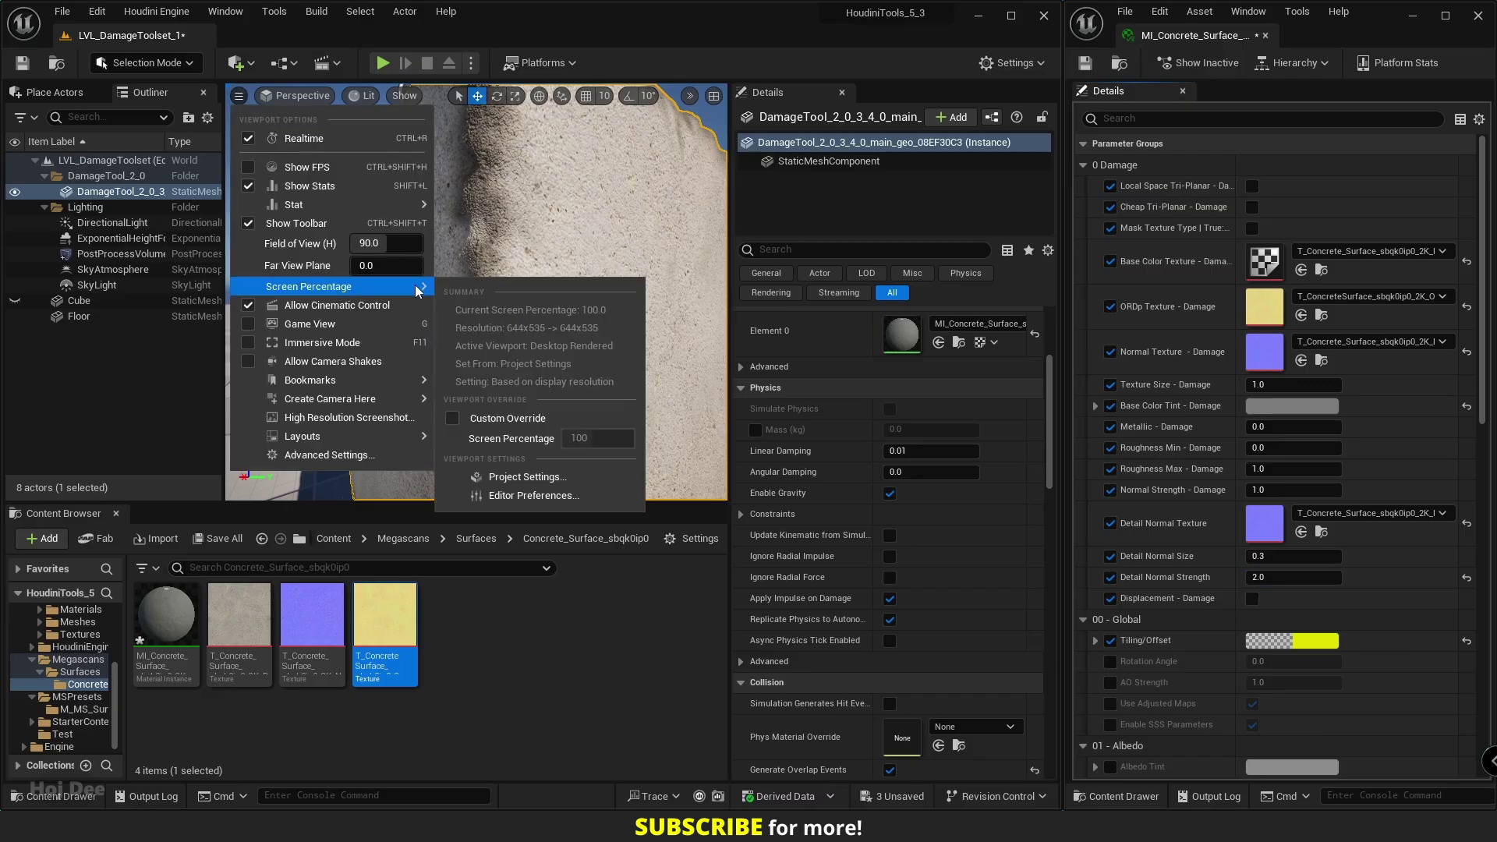
pyautogui.moveTo(386, 243); pyautogui.dragTo(328, 244)
pyautogui.moveTo(499, 273); pyautogui.dragTo(460, 273, button='right')
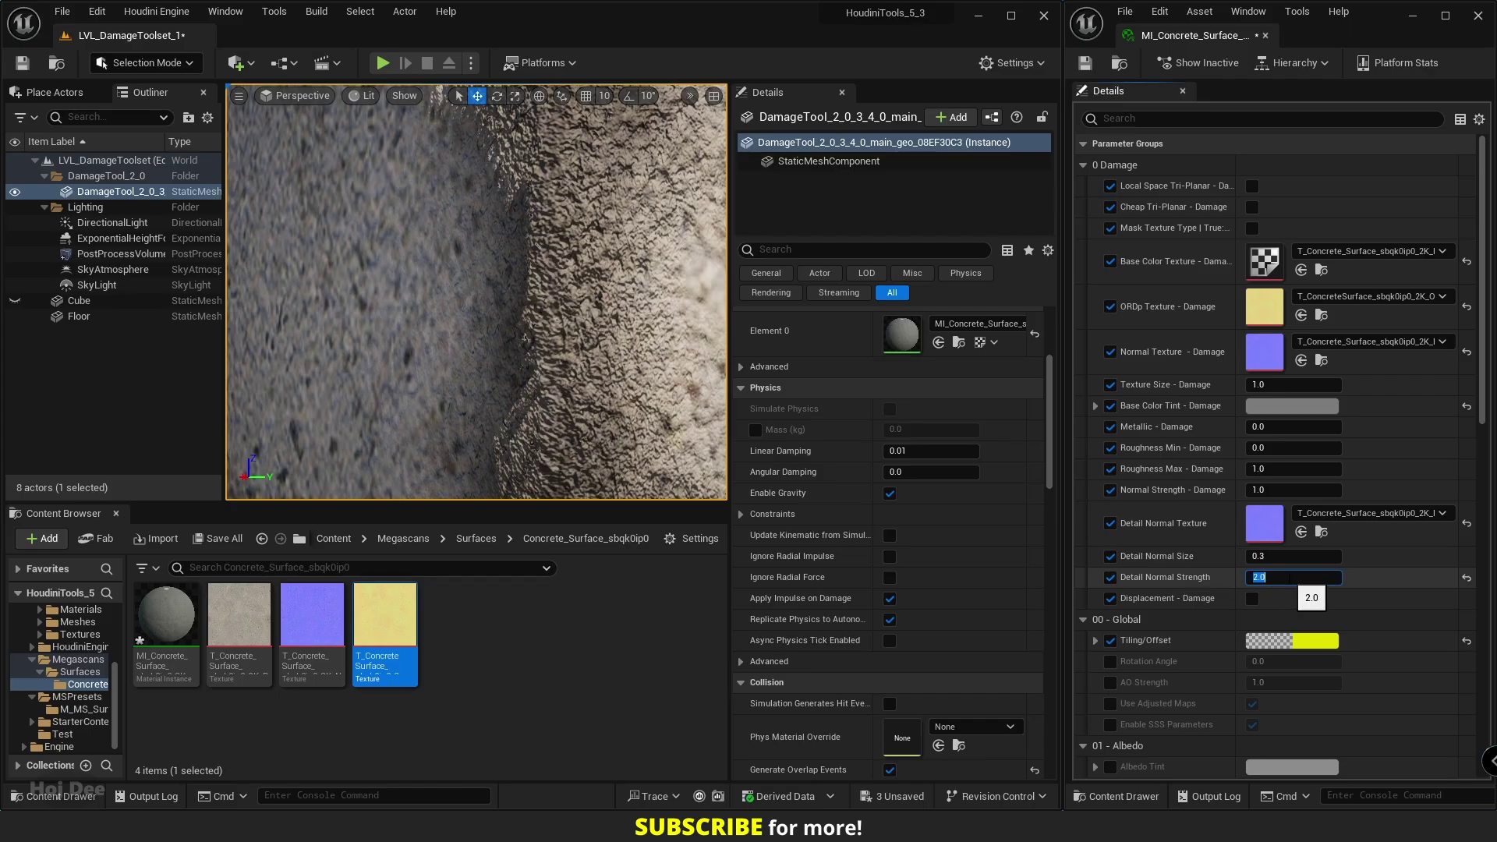
# Compare the damaged edge with Detail Normal Strength at 0, then restore it to 2.0
pyautogui.write('0')
pyautogui.press('Return')
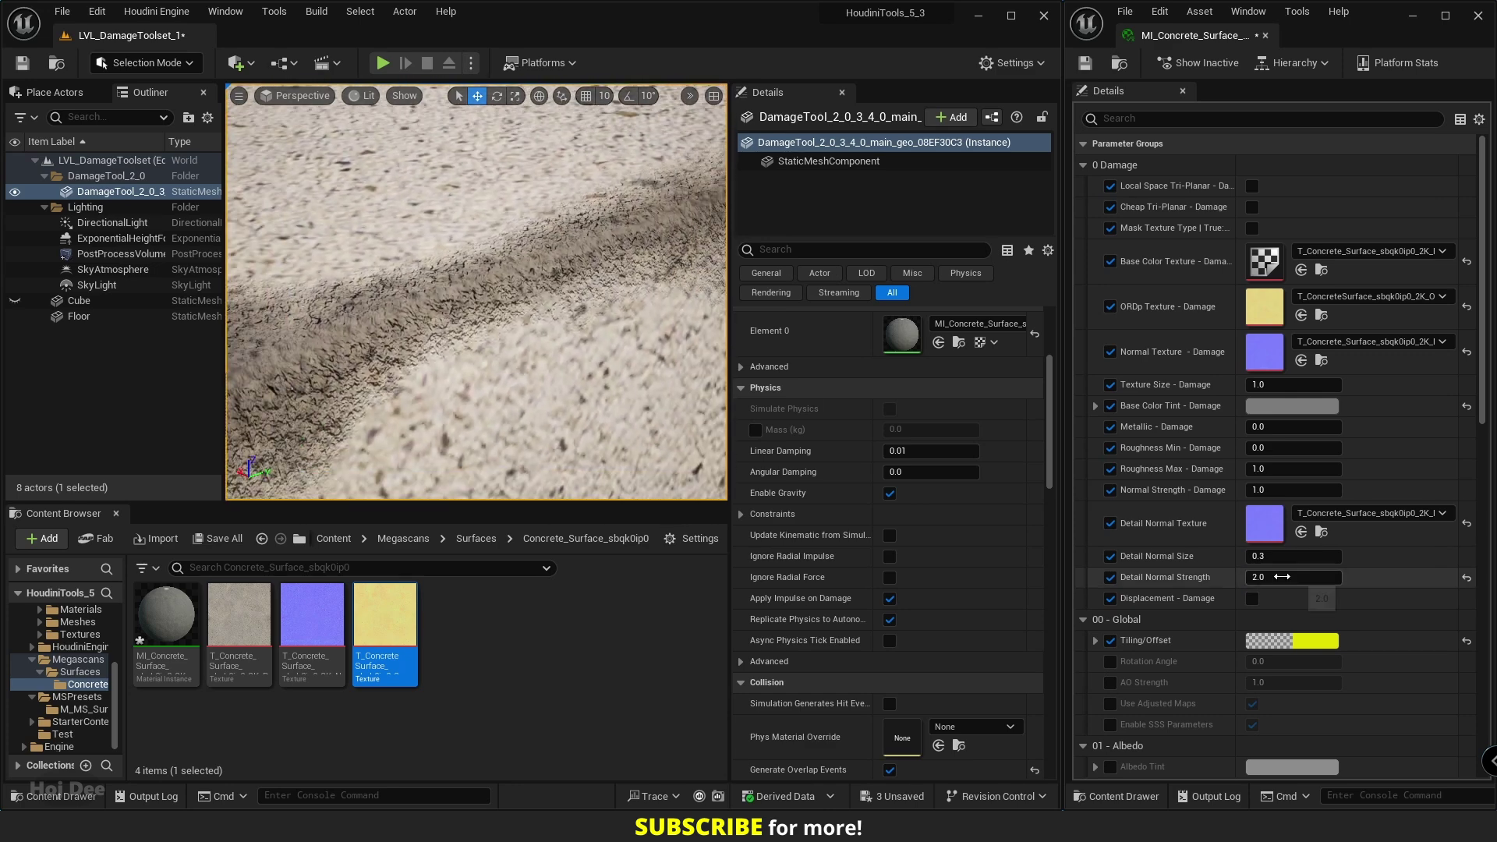
pyautogui.press('Return')
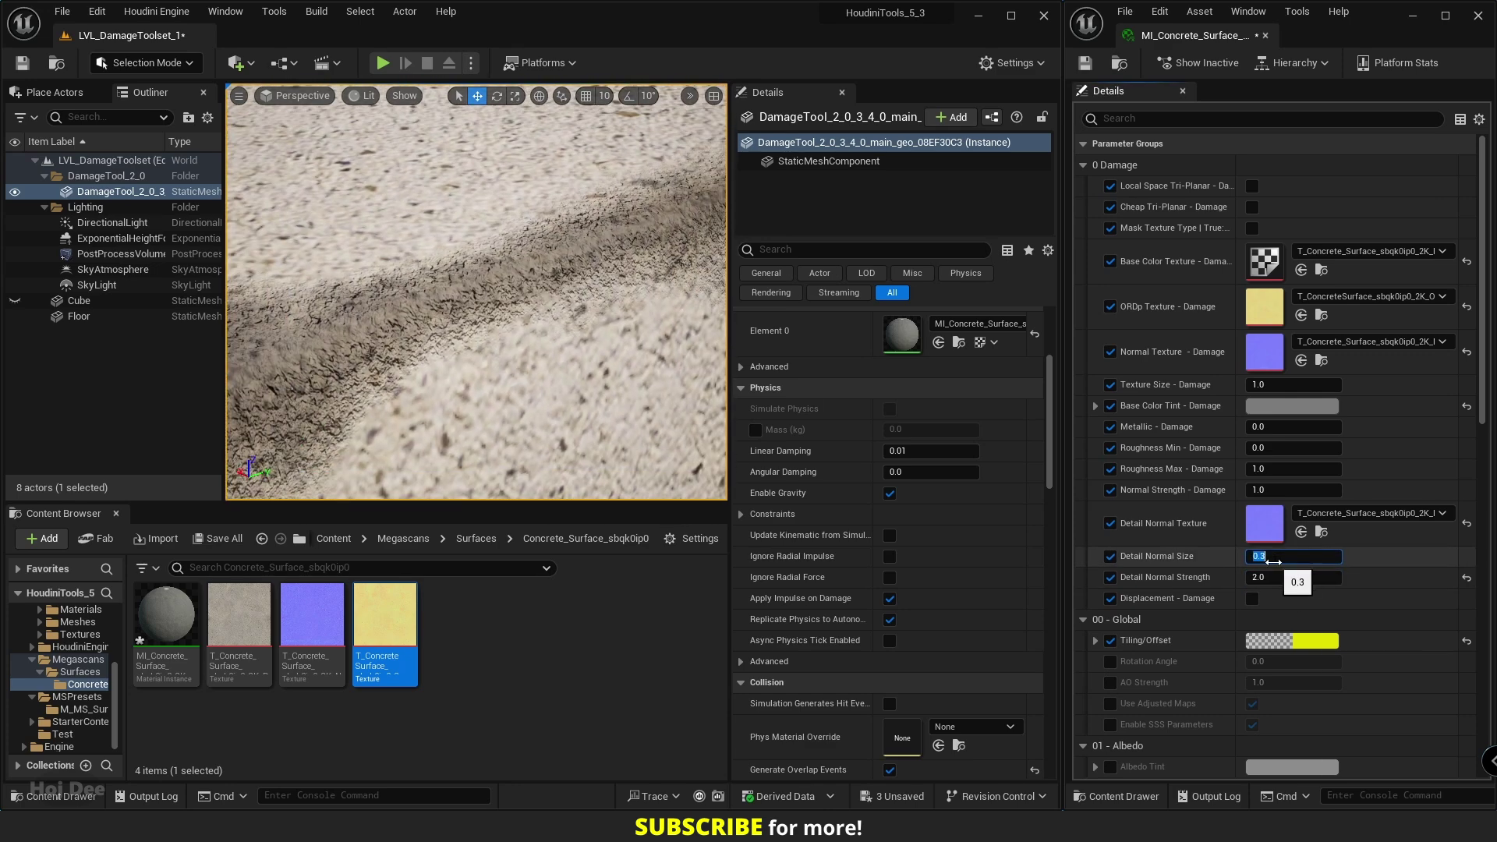
pyautogui.click(1275, 577)
pyautogui.write('2')
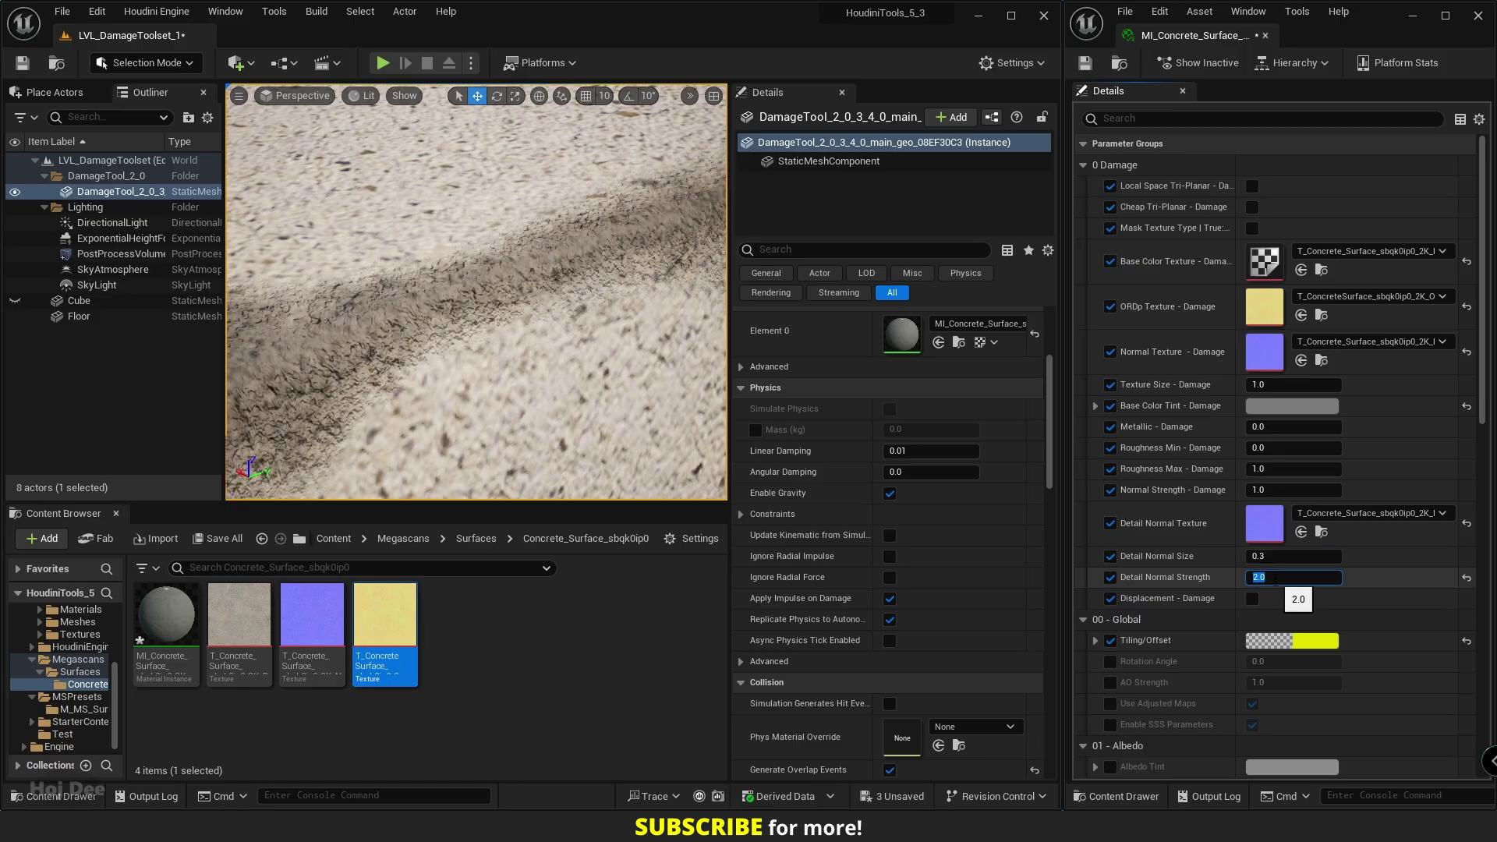
pyautogui.press('Return')
pyautogui.moveTo(477, 292)
pyautogui.mouseDown(button='right')
pyautogui.moveTo(468, 327)
pyautogui.moveTo(440, 326)
pyautogui.moveTo(429, 292)
pyautogui.moveTo(522, 311)
pyautogui.moveTo(566, 285)
pyautogui.moveTo(555, 332)
pyautogui.moveTo(439, 265)
pyautogui.moveTo(480, 291)
pyautogui.mouseUp(button='right')
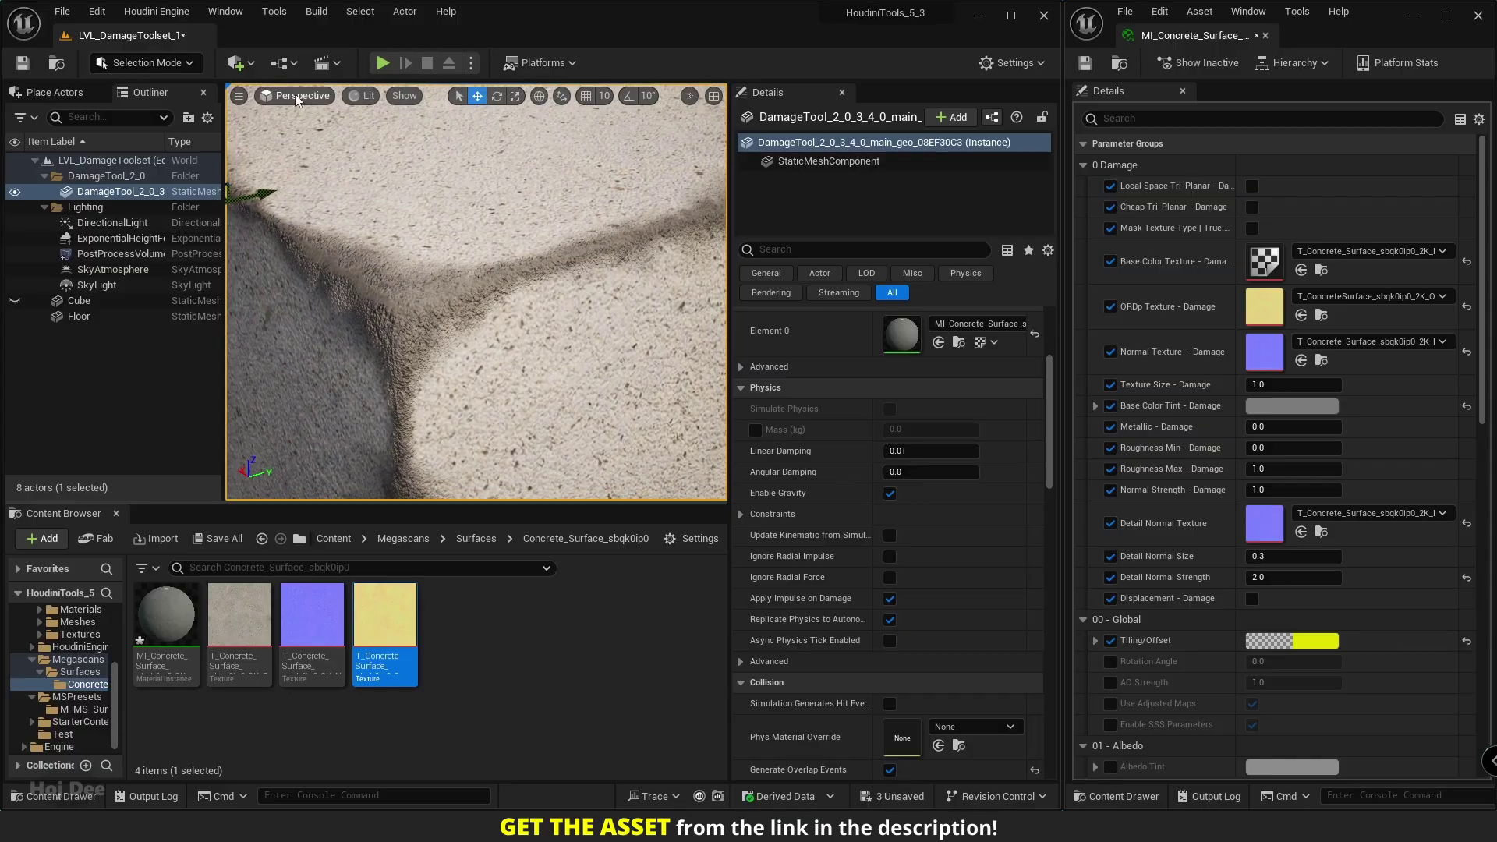
# Reset the viewport's horizontal field of view to 90
pyautogui.click(269, 96)
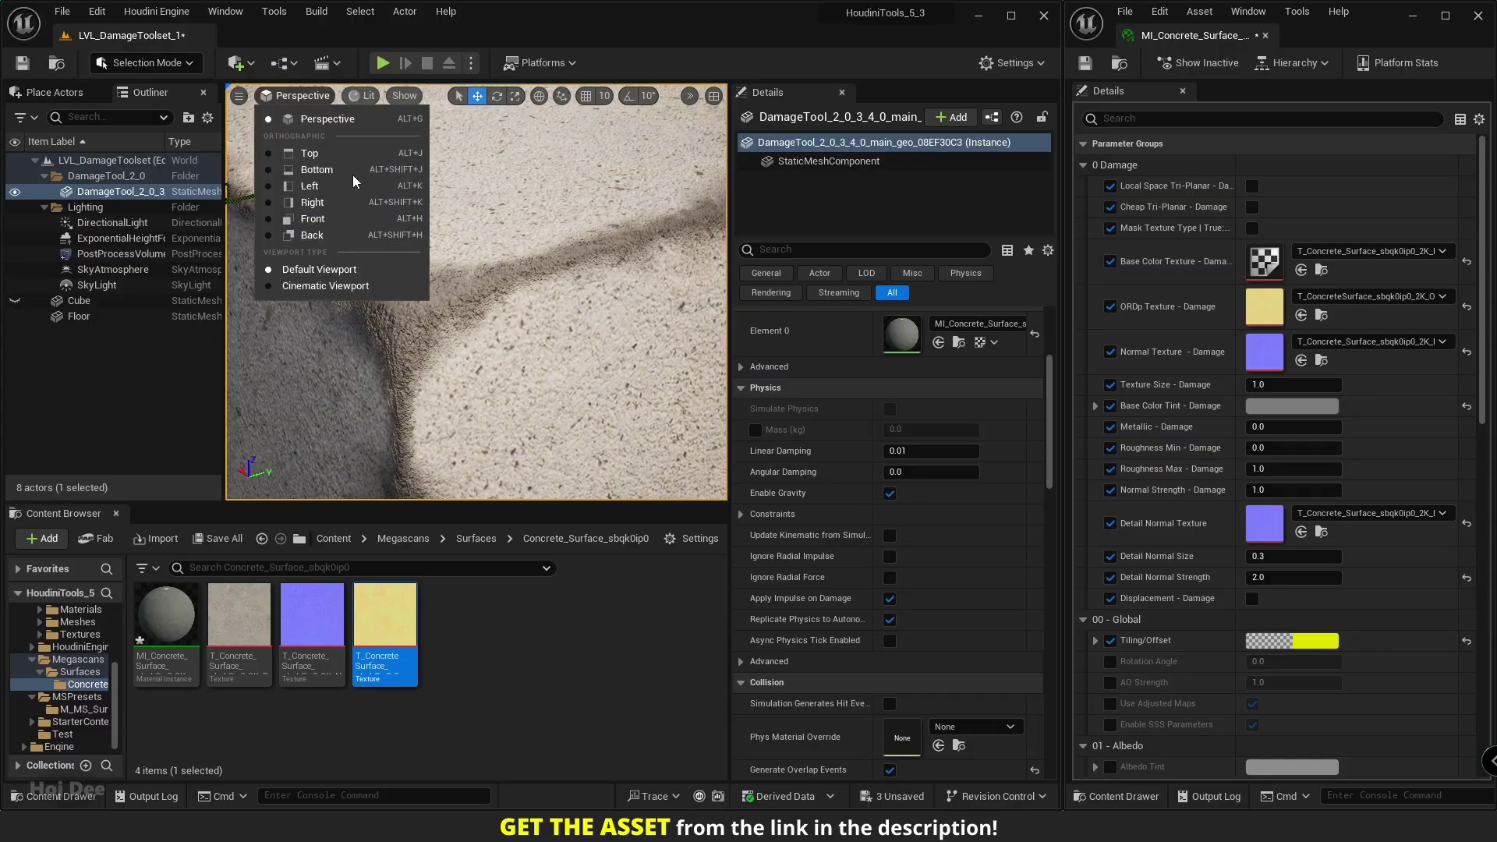
pyautogui.click(239, 96)
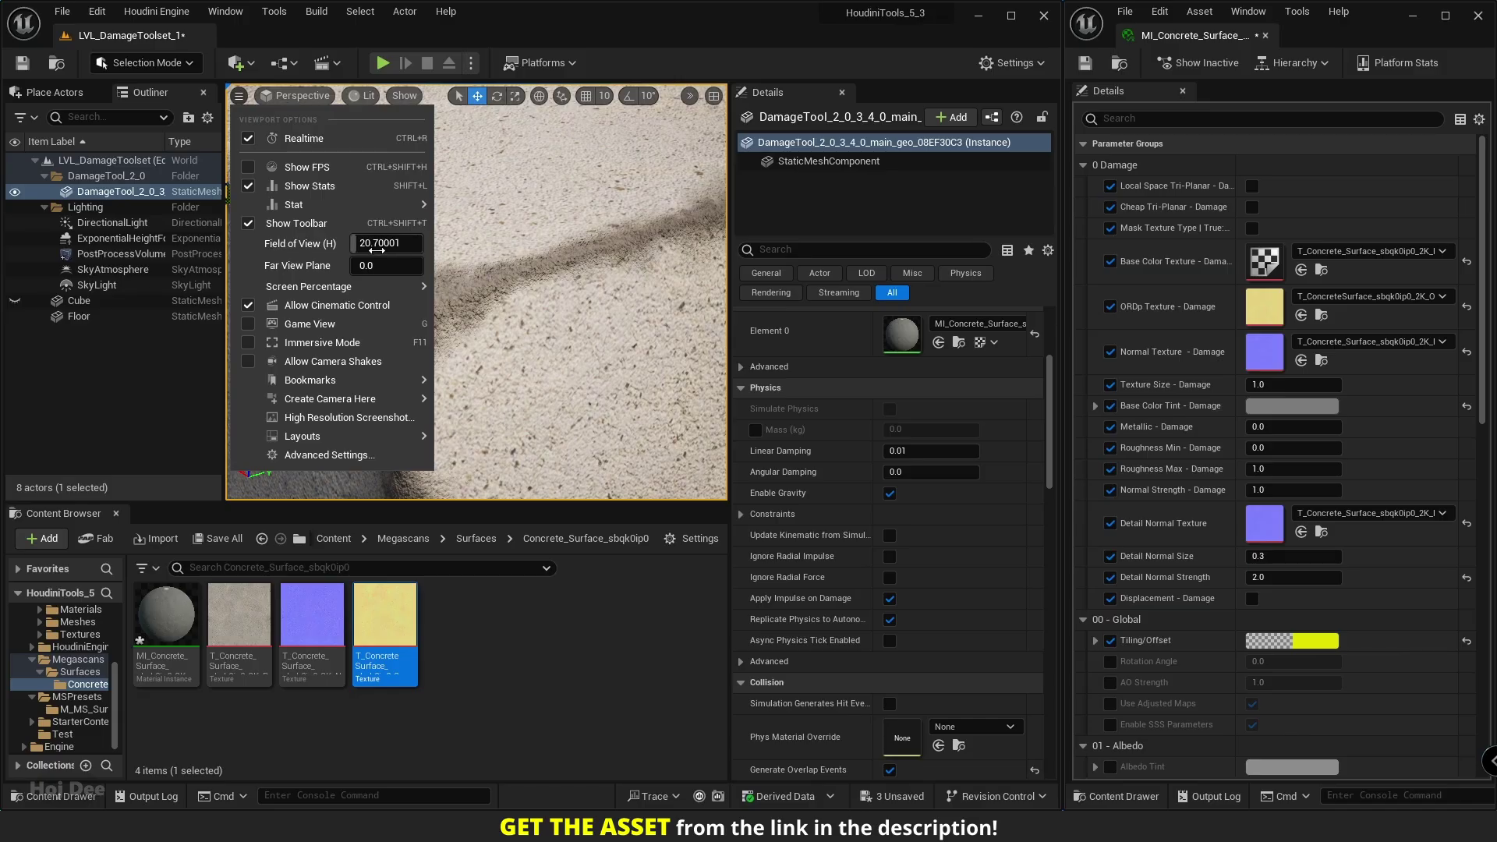
pyautogui.click(392, 247)
pyautogui.write('90')
pyautogui.press('Return')
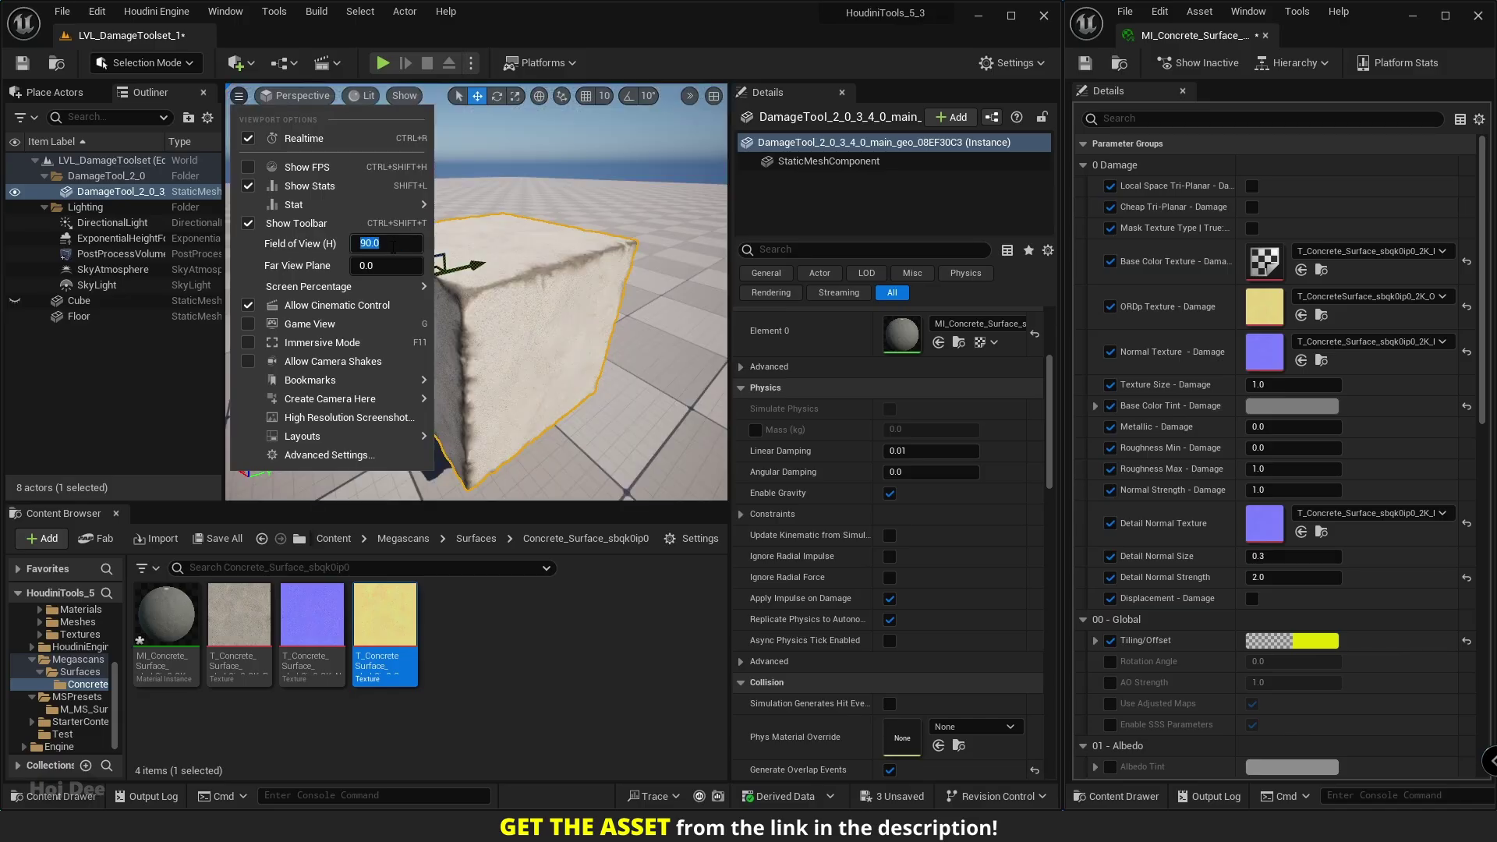
# Unhide the original Cube actor and move it out of the damaged mesh so both stand side by side
pyautogui.moveTo(548, 301)
pyautogui.mouseDown(button='right')
pyautogui.moveTo(541, 287)
pyautogui.moveTo(561, 327)
pyautogui.moveTo(430, 321)
pyautogui.mouseUp(button='right')
pyautogui.click(15, 301)
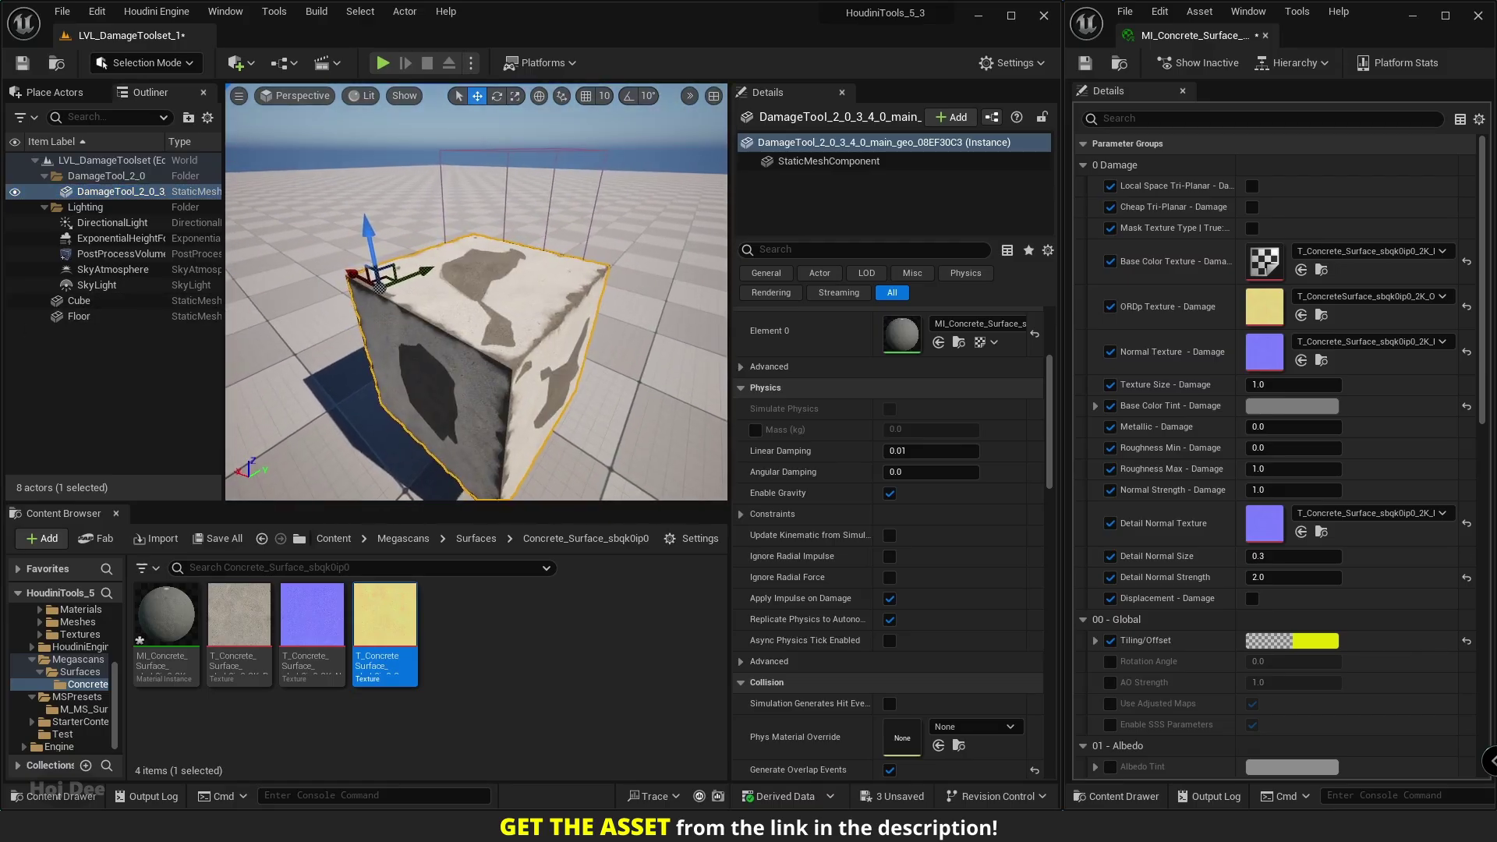
pyautogui.click(116, 303)
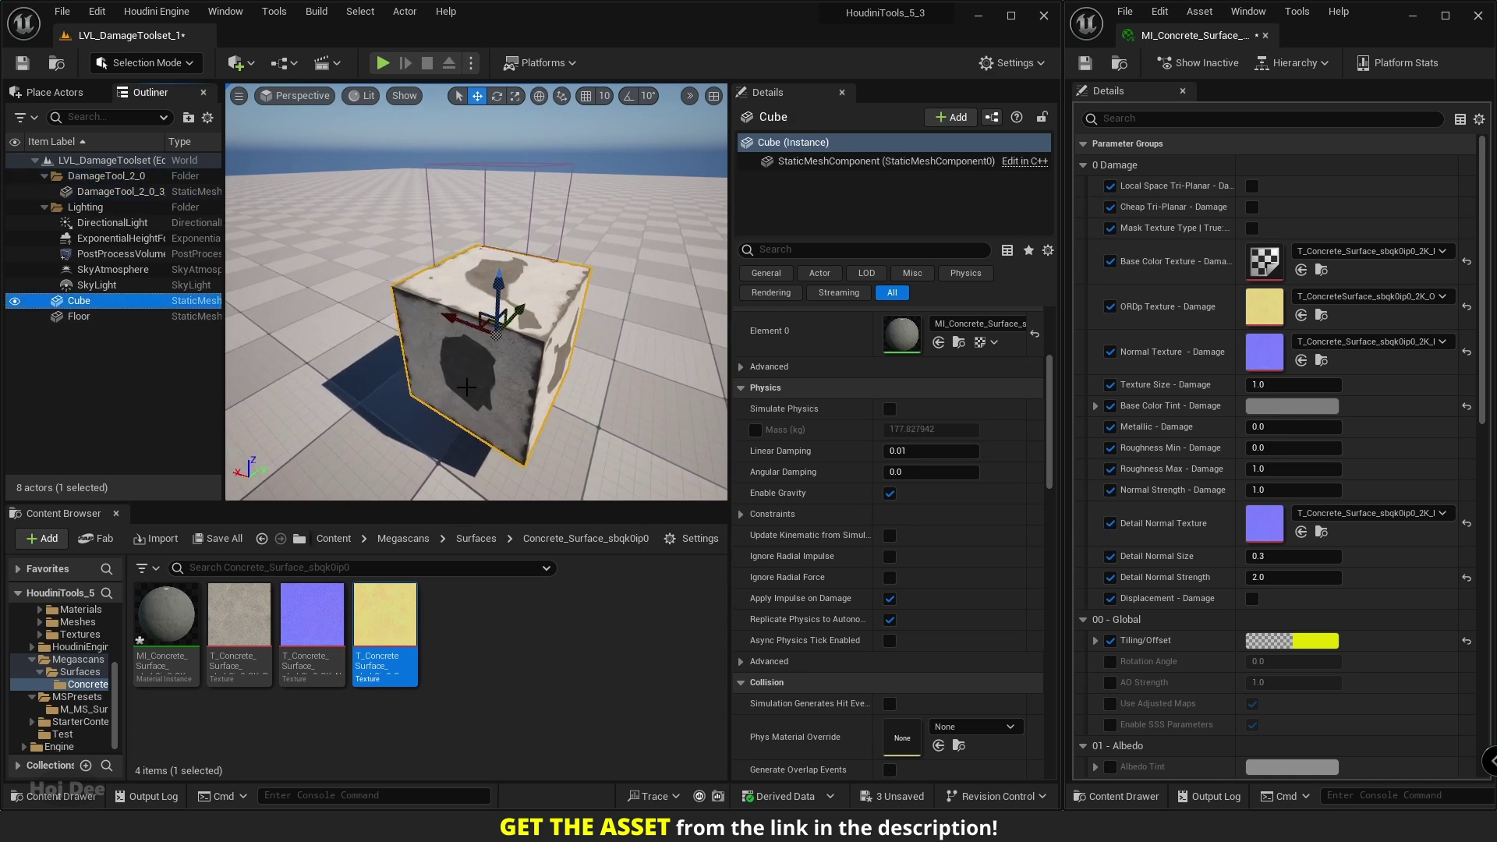
pyautogui.moveTo(465, 324); pyautogui.dragTo(708, 396)
pyautogui.moveTo(708, 396); pyautogui.dragTo(577, 424, button='right')
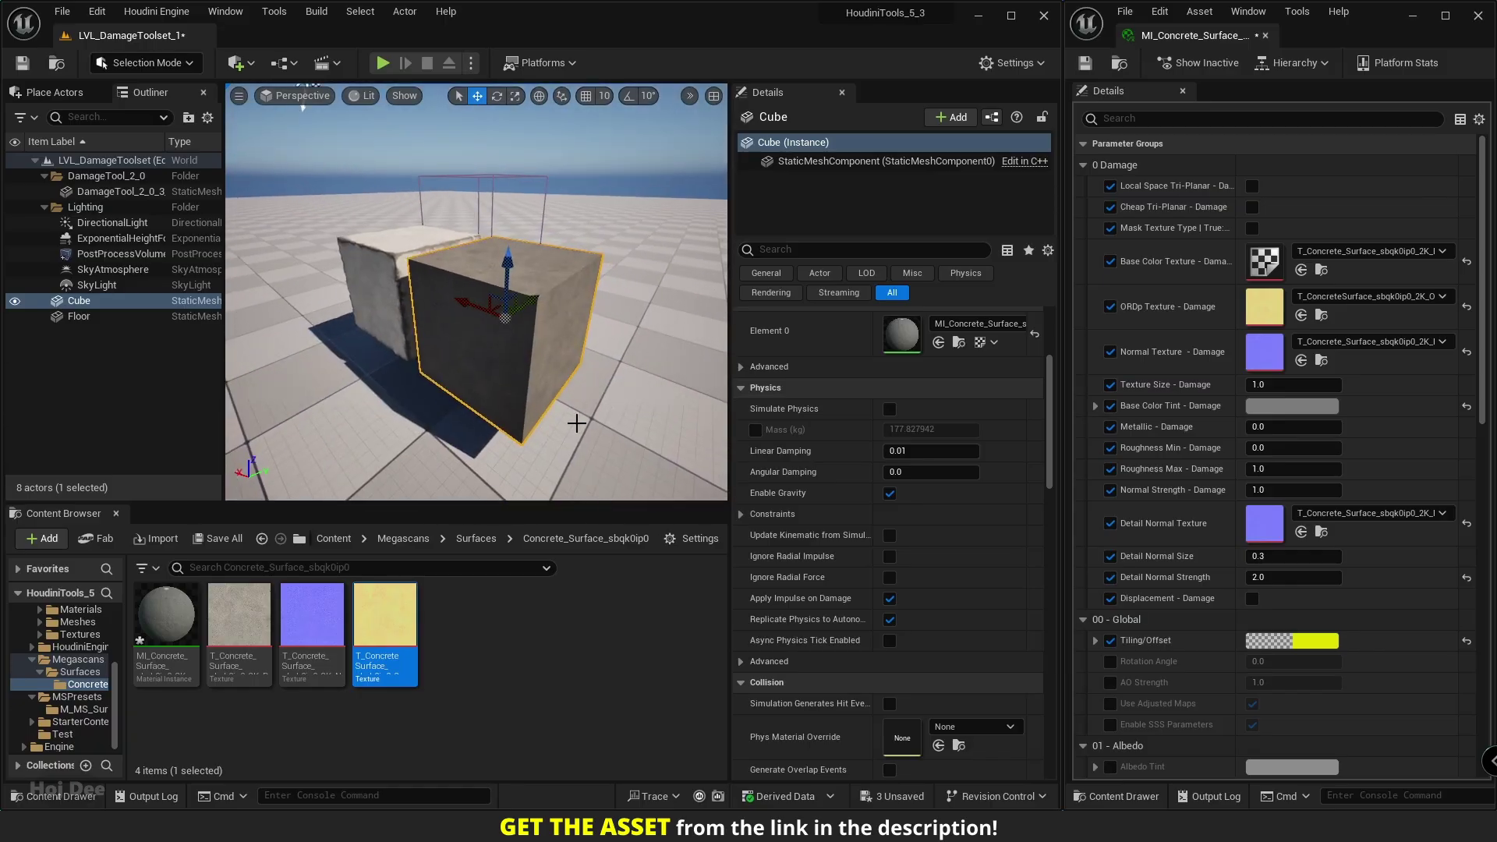
# Duplicate the Cube's concrete material instance in its folder and give the copy the suffix _Edited
pyautogui.moveTo(461, 358); pyautogui.dragTo(414, 376, button='right')
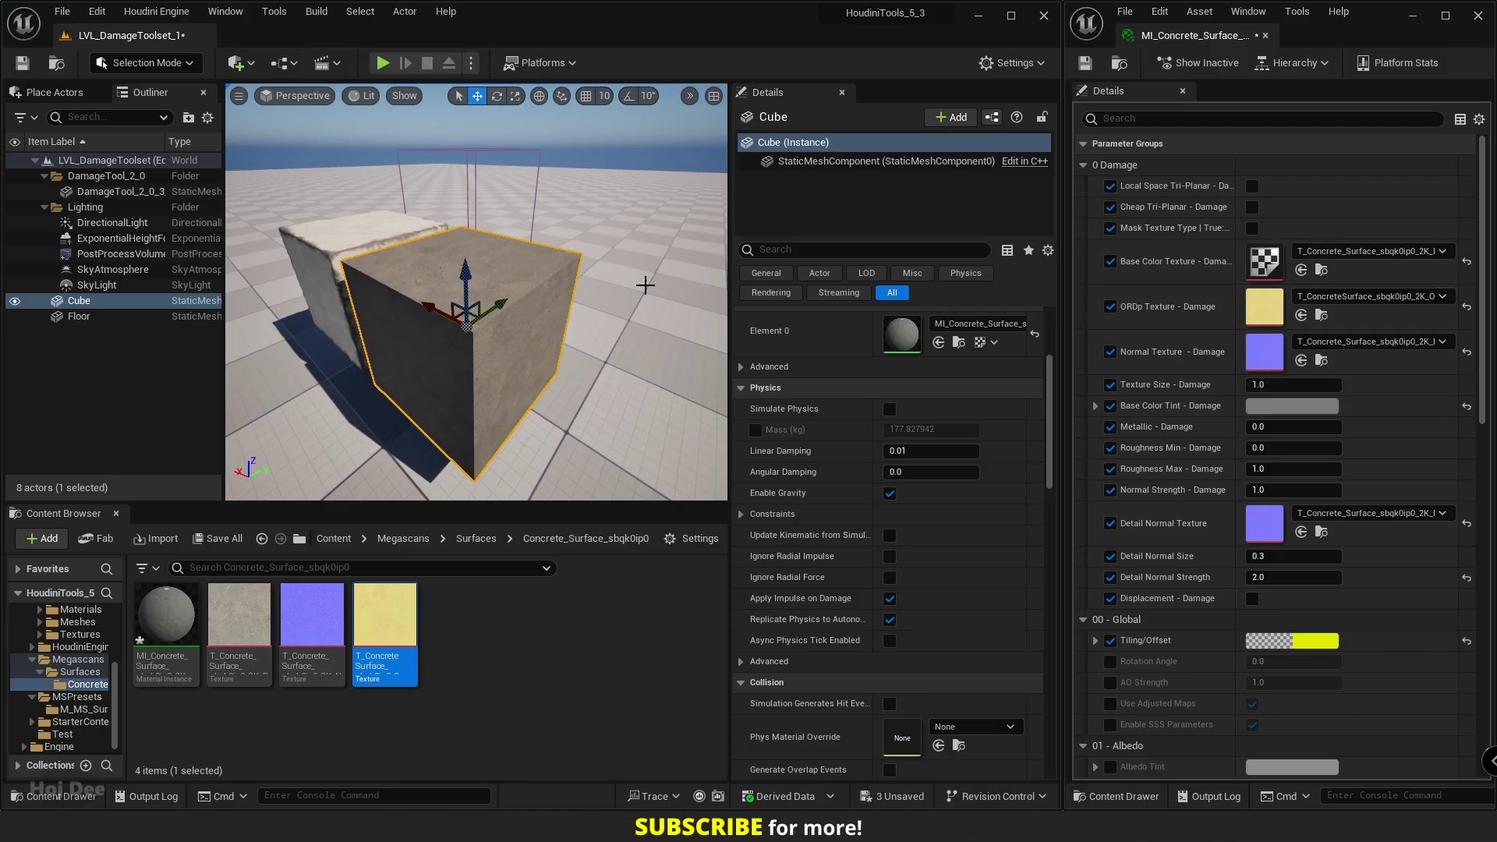
pyautogui.click(959, 343)
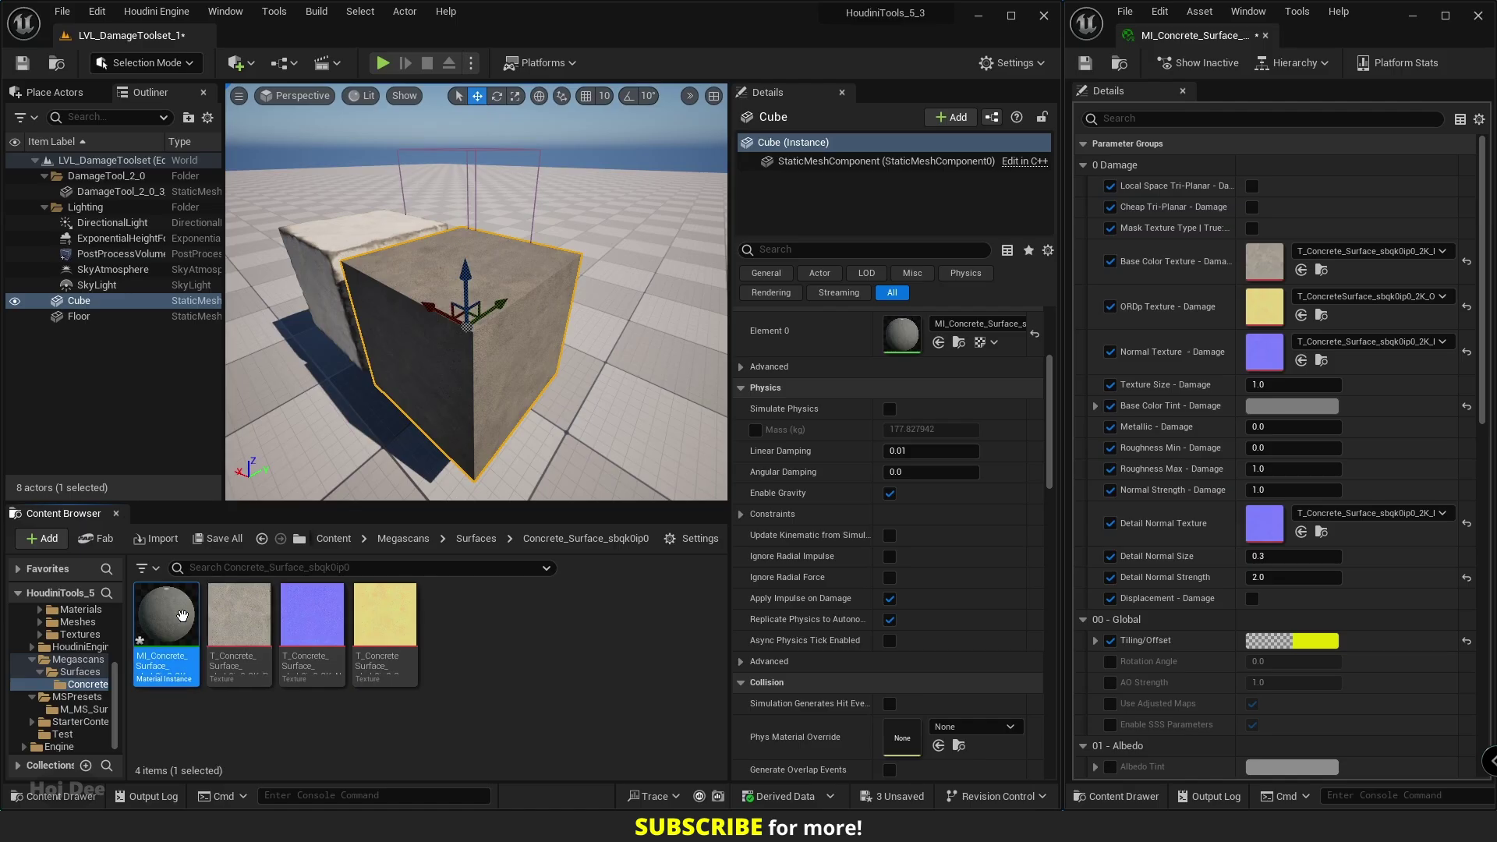
pyautogui.hotkey('ctrl', 'd')
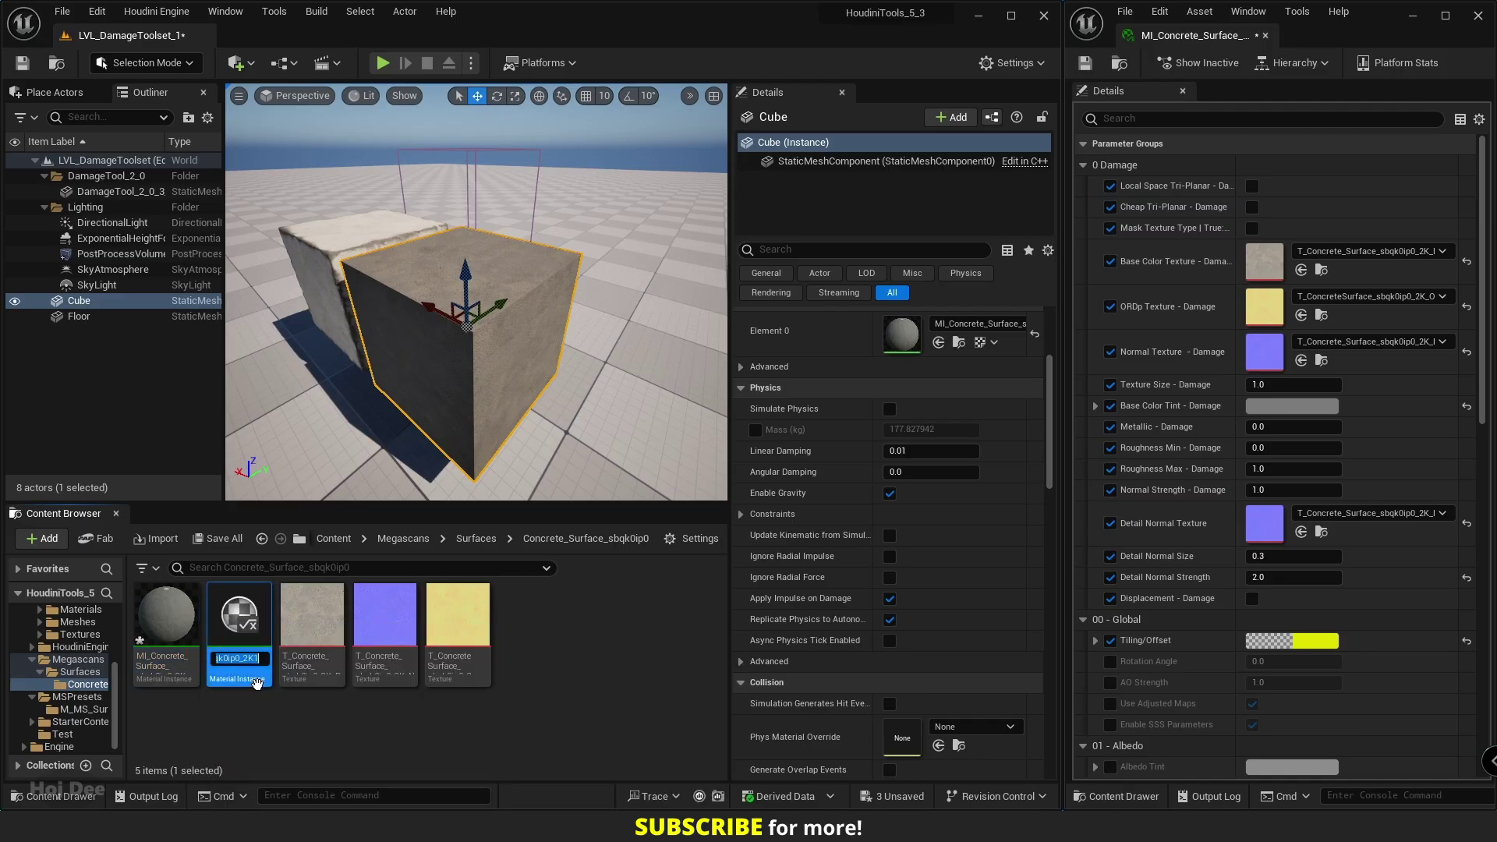
pyautogui.press('BackSpace')
pyautogui.write('_Edited')
pyautogui.press('Return')
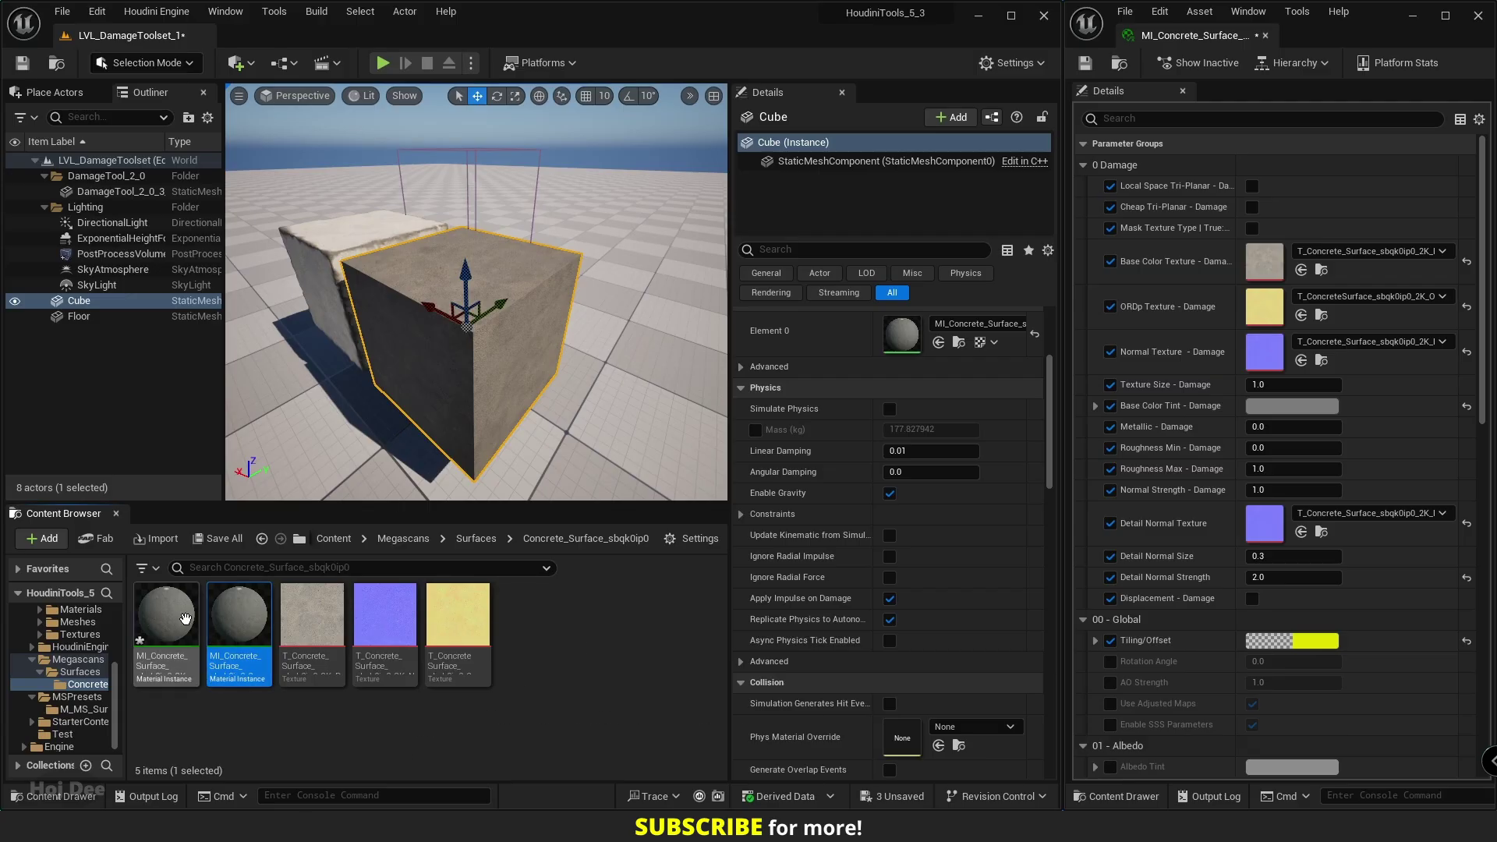
# Save the original concrete material instance and apply the _Edited copy to the damaged cube
pyautogui.click(186, 618)
pyautogui.hotkey('ctrl', 's')
pyautogui.moveTo(233, 619); pyautogui.dragTo(324, 263)
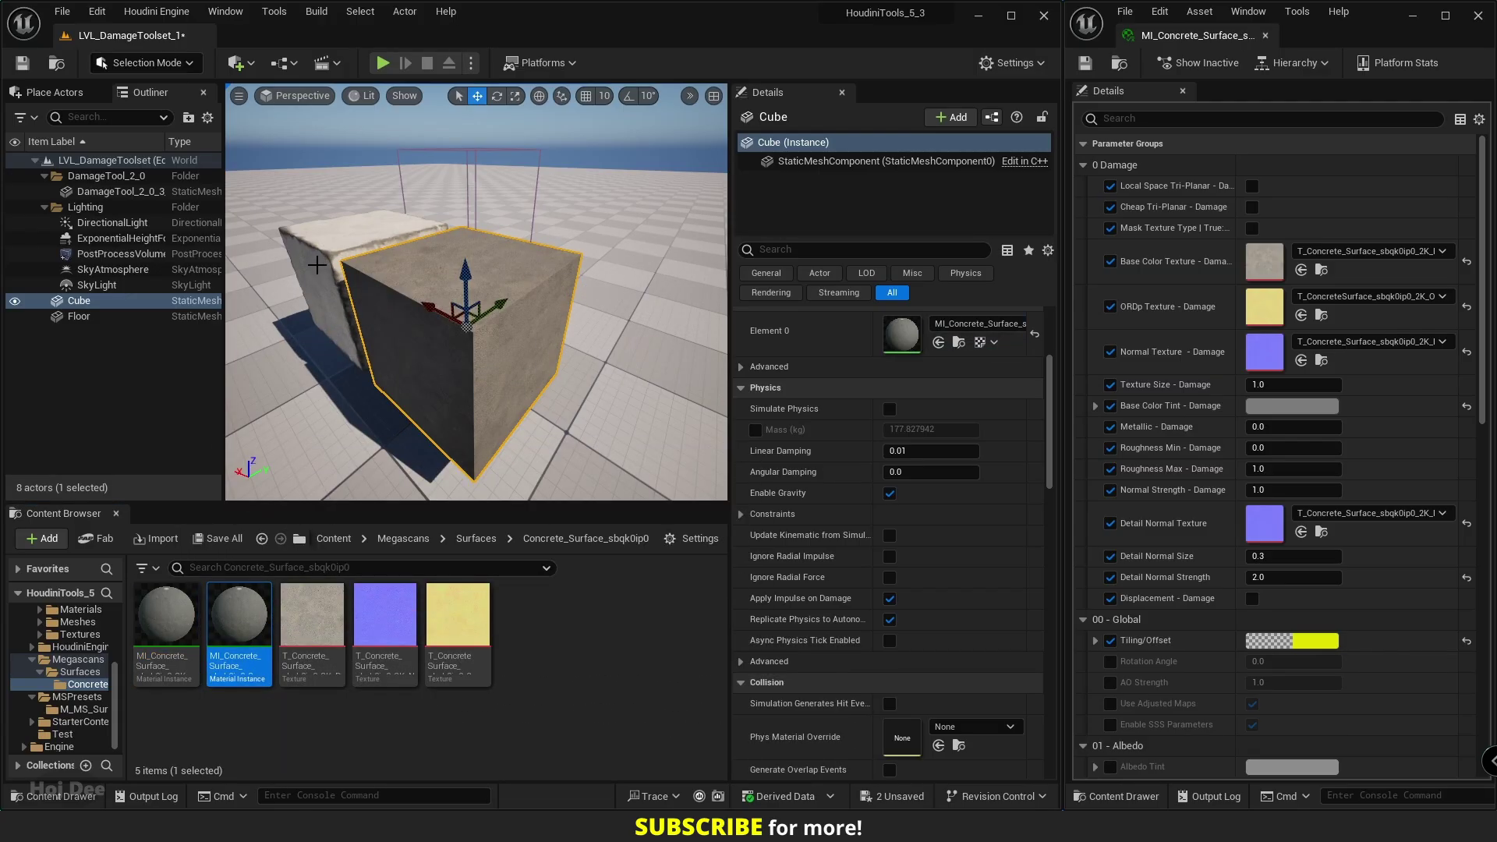
# Set the original concrete material instance's parent back to M_MS_Surface_Material
pyautogui.moveTo(153, 608)
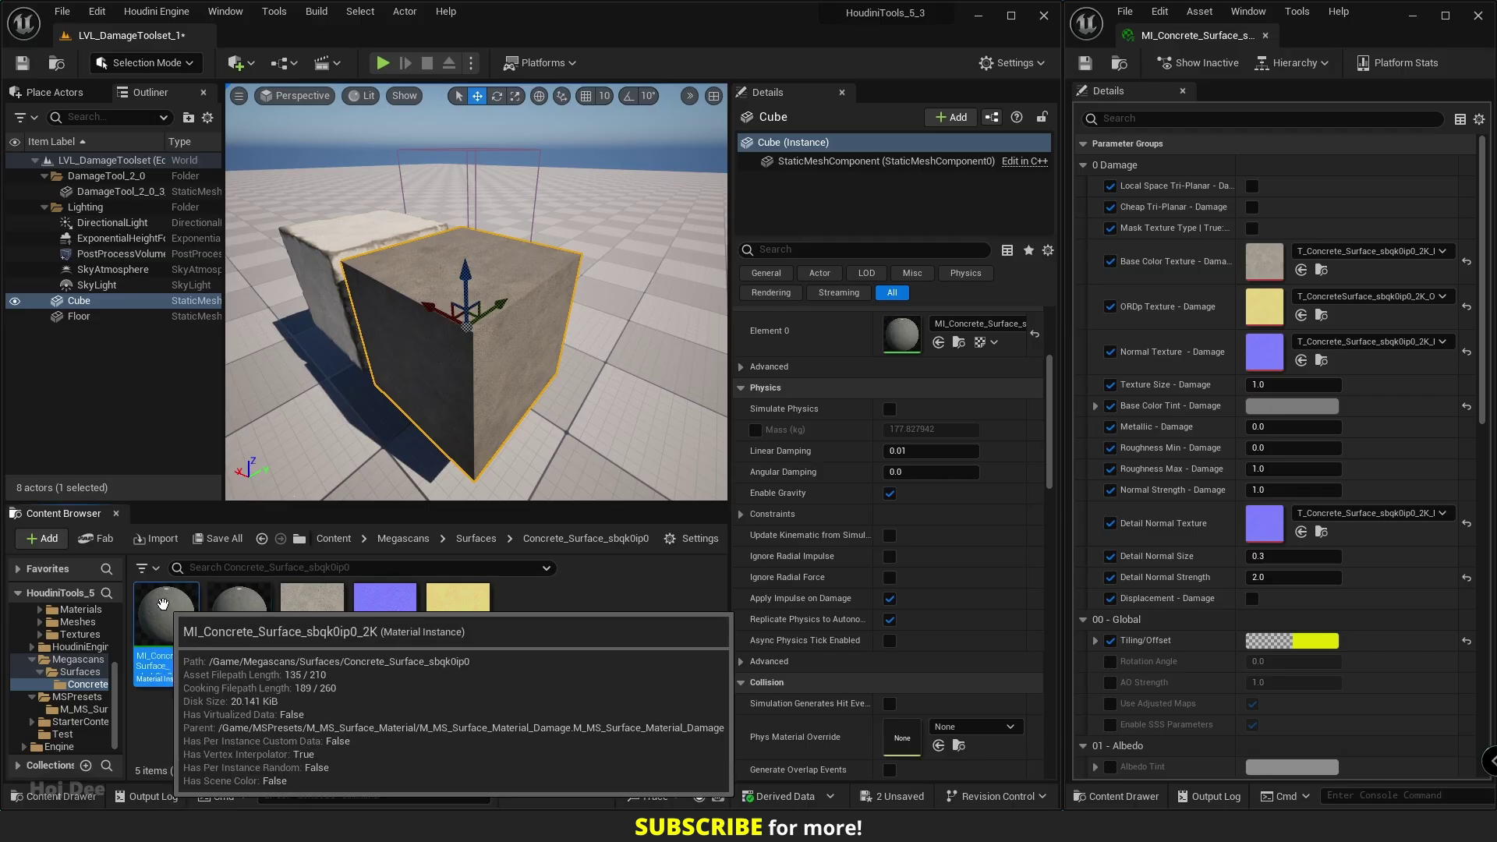
pyautogui.scroll(-8, 1253, 480)
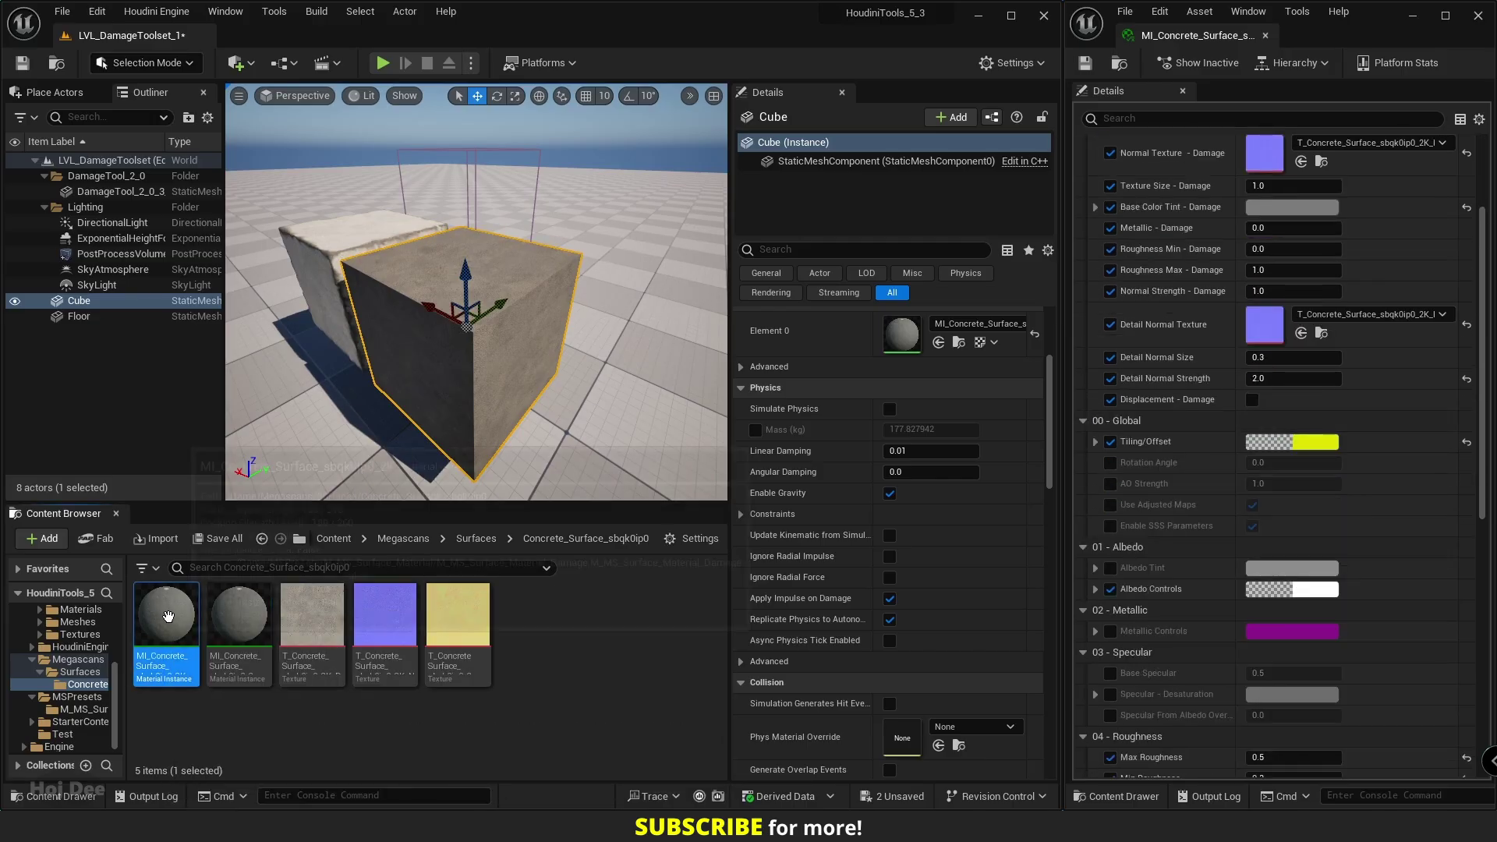
pyautogui.scroll(-8, 1261, 414)
pyautogui.scroll(-5, 1228, 465)
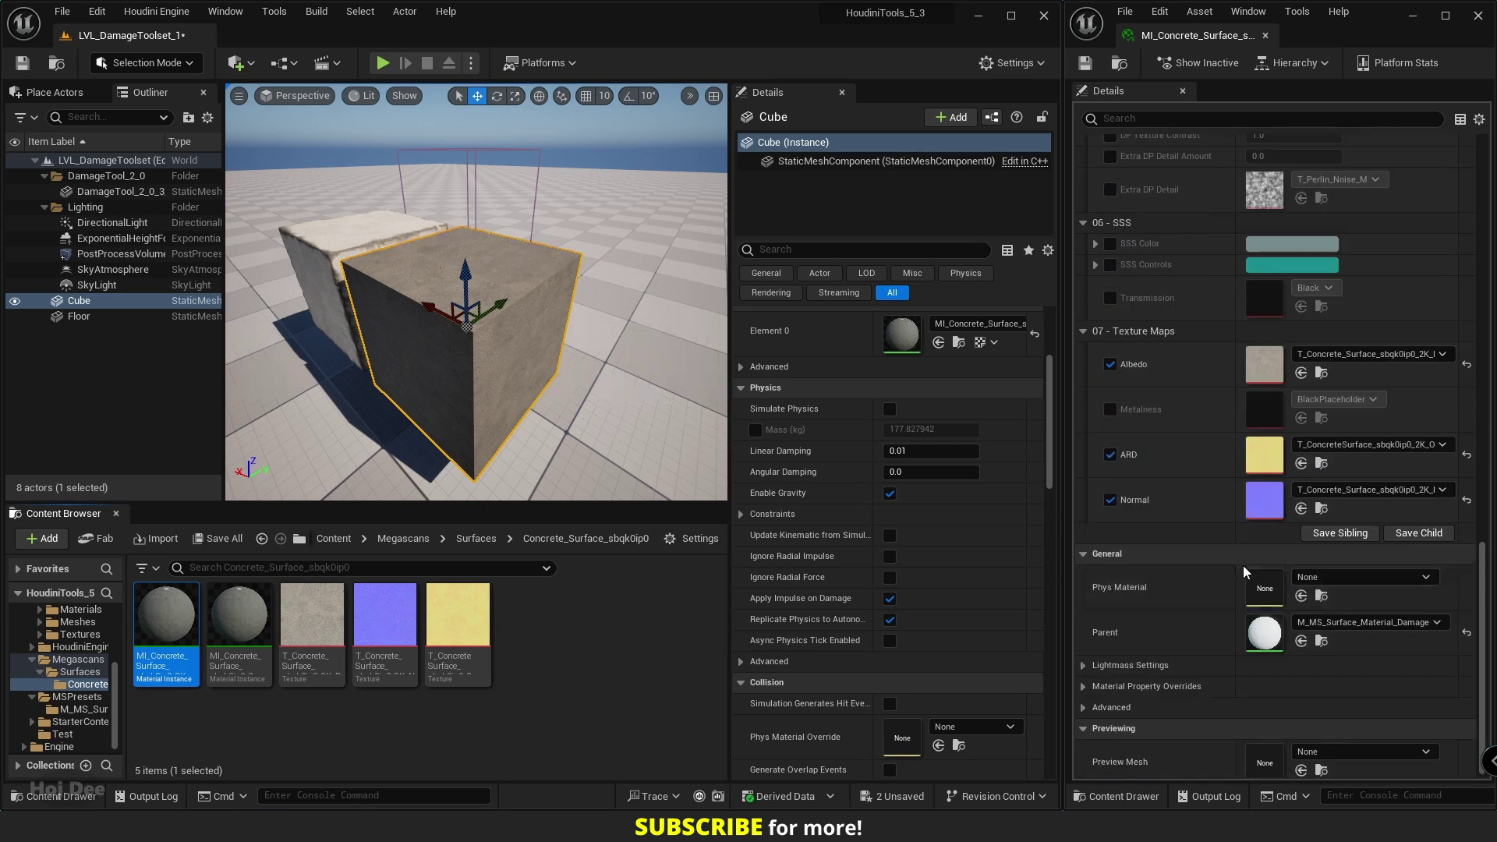
pyautogui.click(1320, 633)
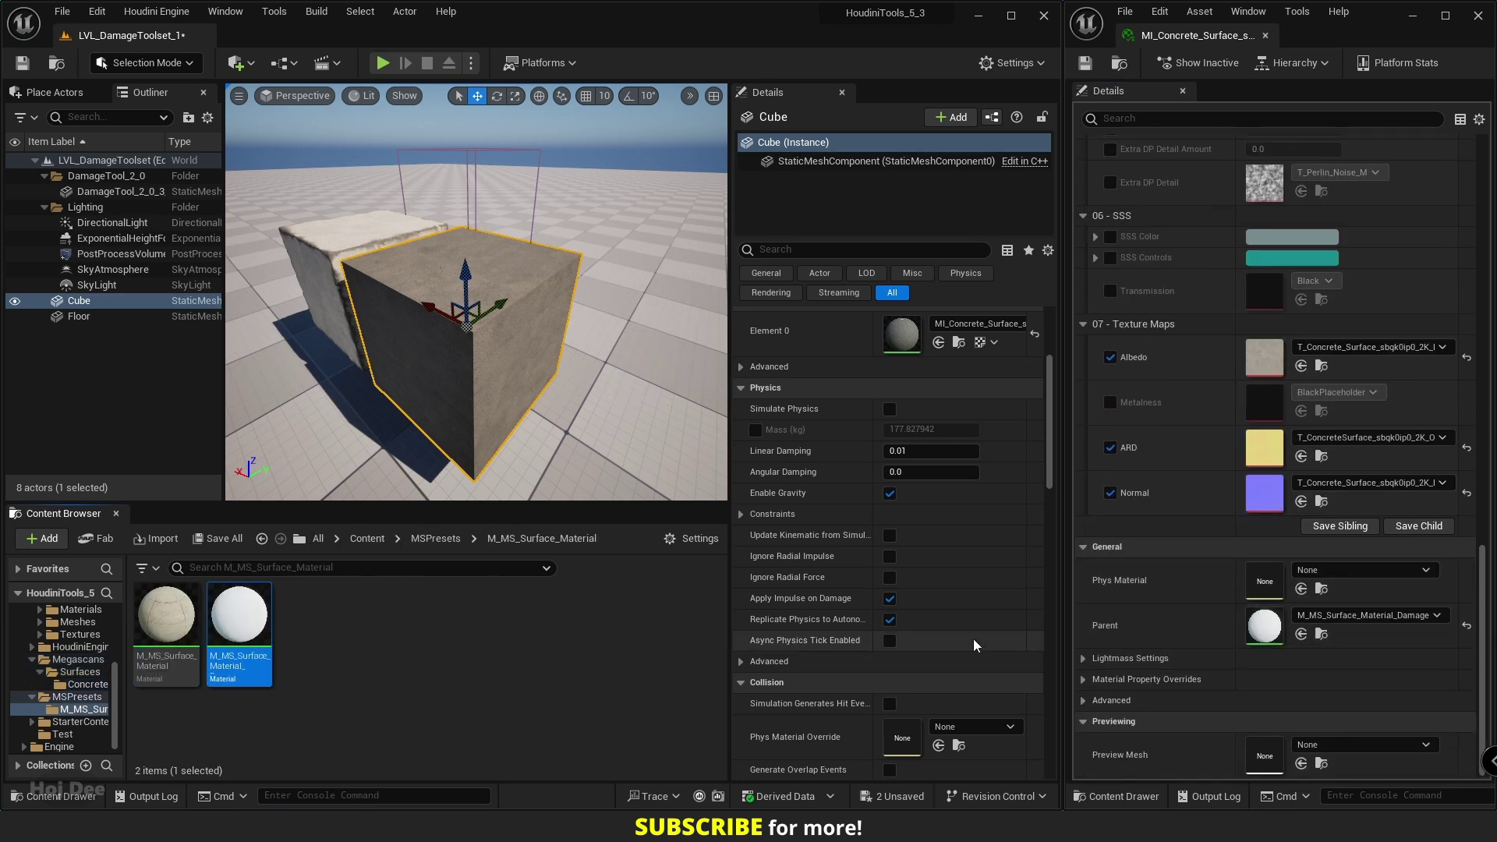
pyautogui.moveTo(166, 616); pyautogui.dragTo(1263, 625)
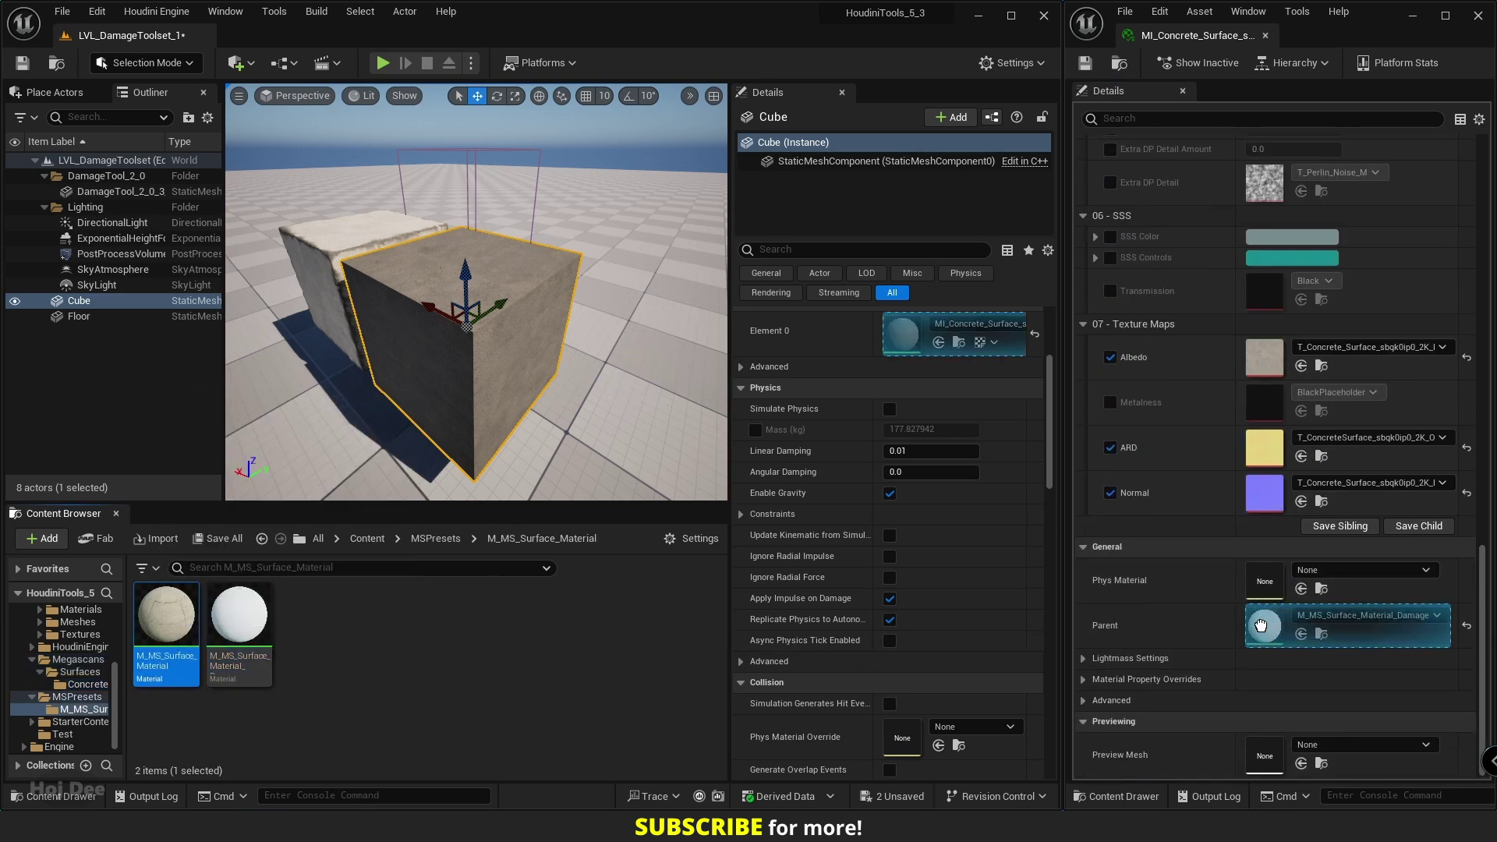
# Clear the selection and compare the damaged cube with the original cube from several angles
pyautogui.moveTo(421, 395); pyautogui.dragTo(340, 437, button='right')
pyautogui.press('Escape')
pyautogui.moveTo(421, 359); pyautogui.dragTo(531, 314, button='right')
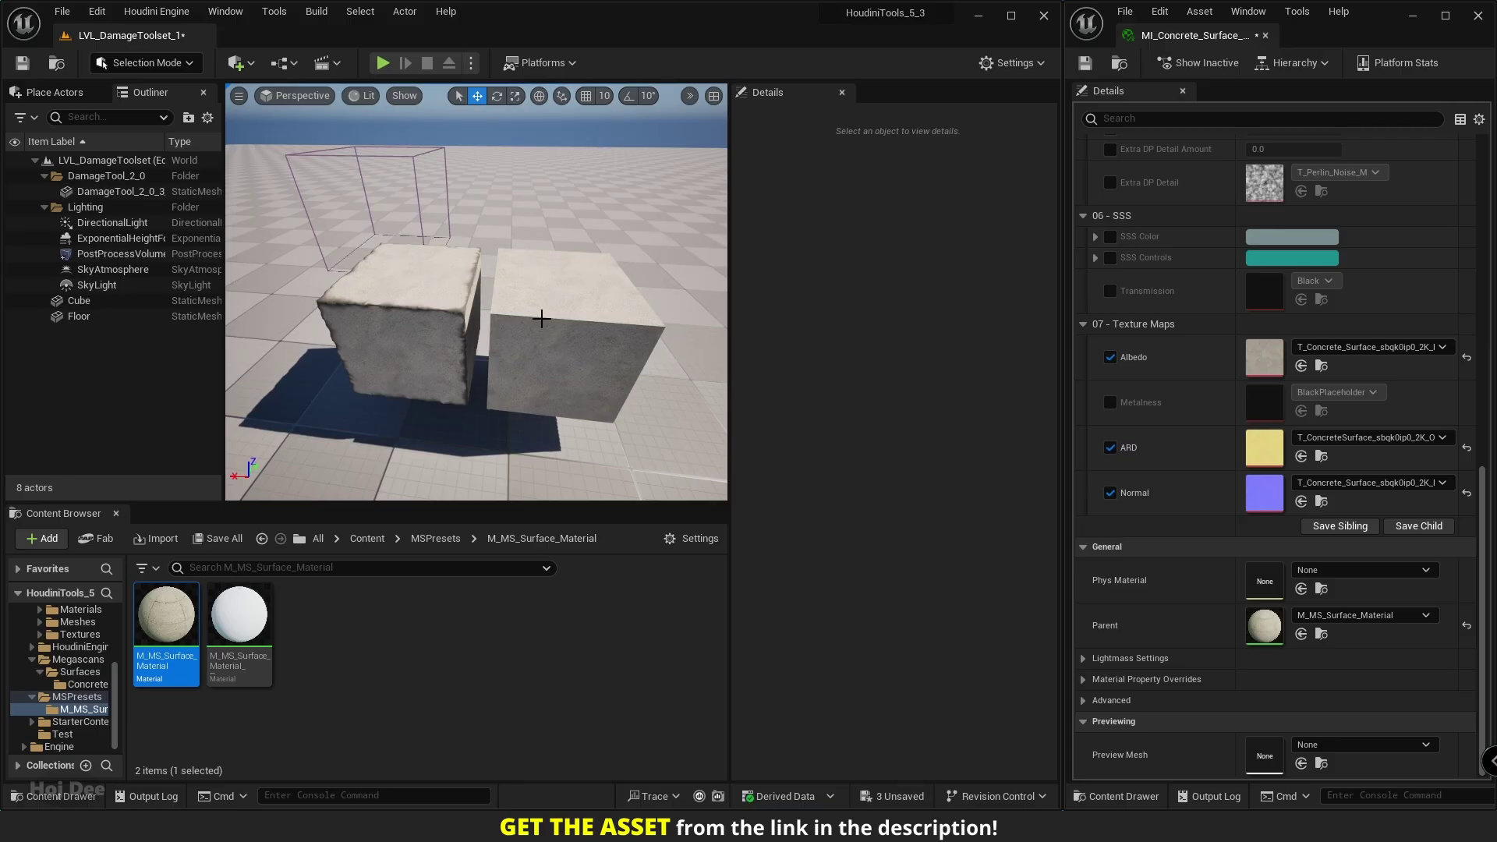
pyautogui.moveTo(541, 318); pyautogui.dragTo(612, 340, button='right')
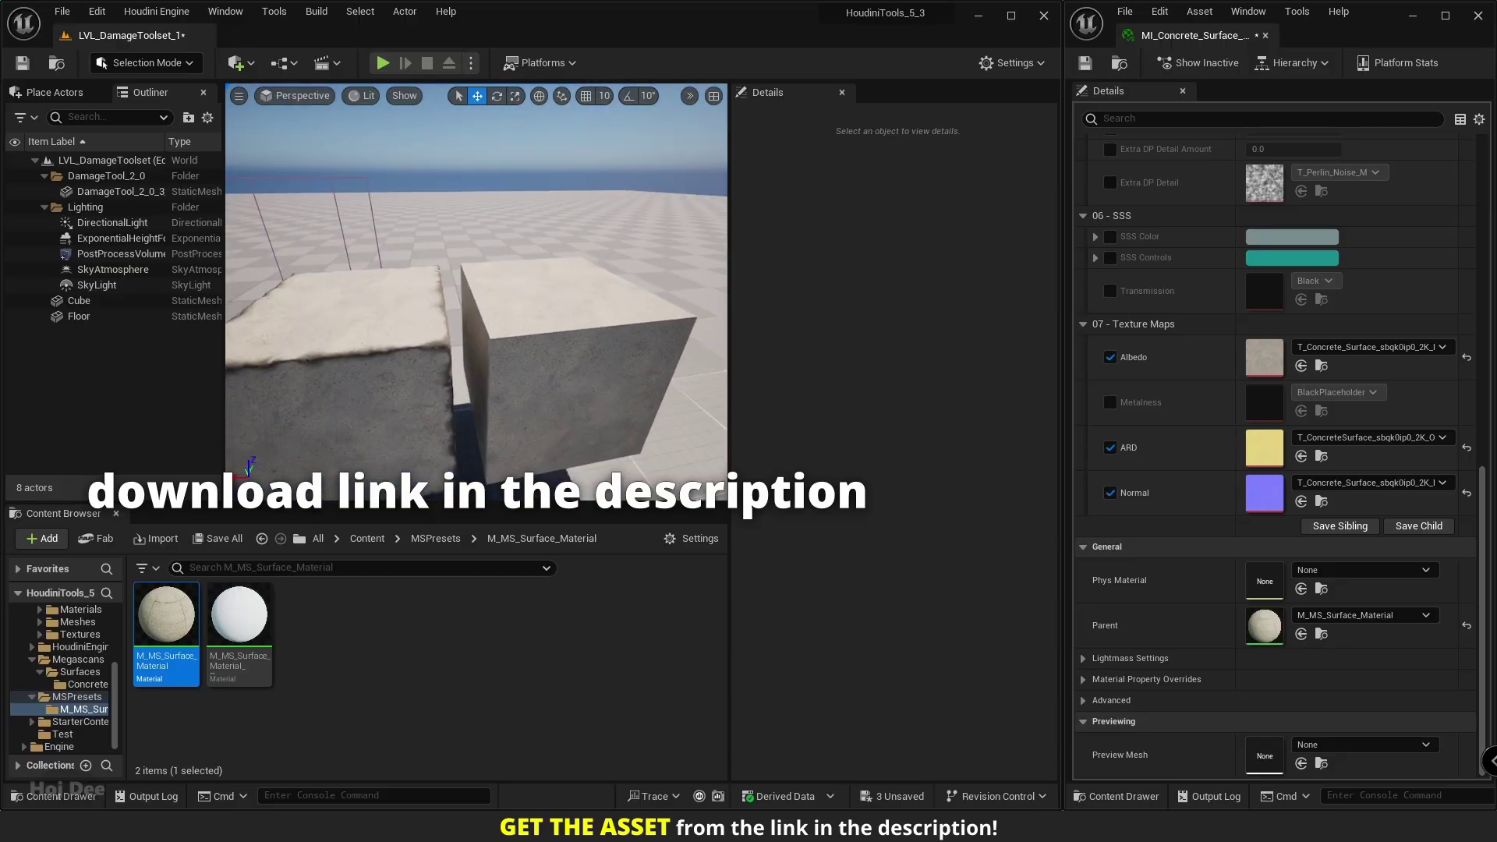